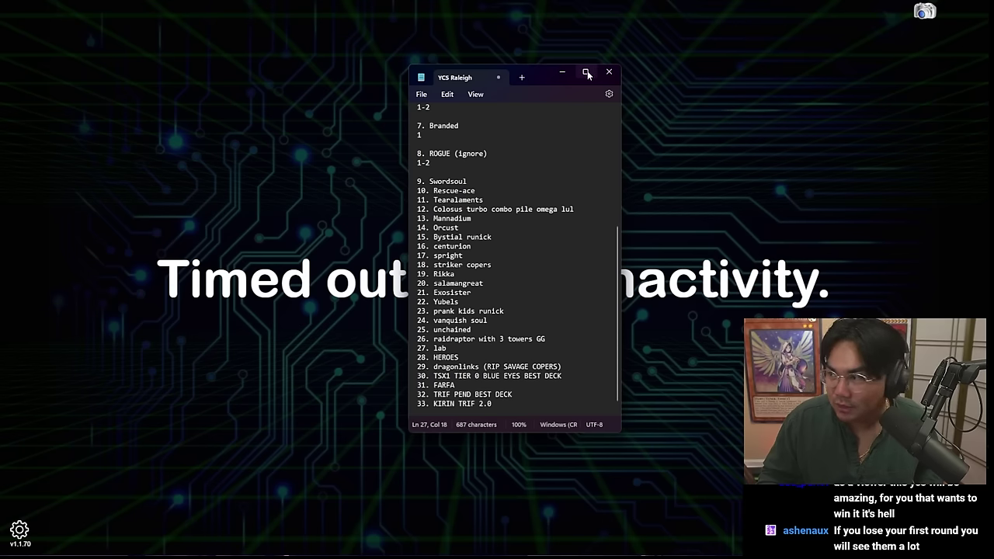
Examine the numbered matchup list in the YCS Raleigh notes, from the main decks to the rogue decks
left_click_drag(536, 80, 507, 91)
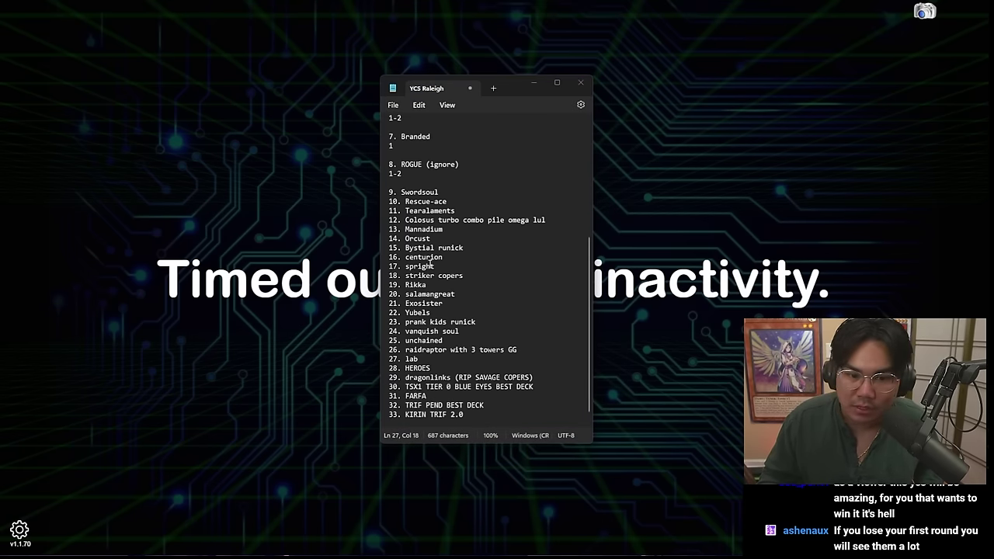
left_click_drag(590, 342, 535, 441)
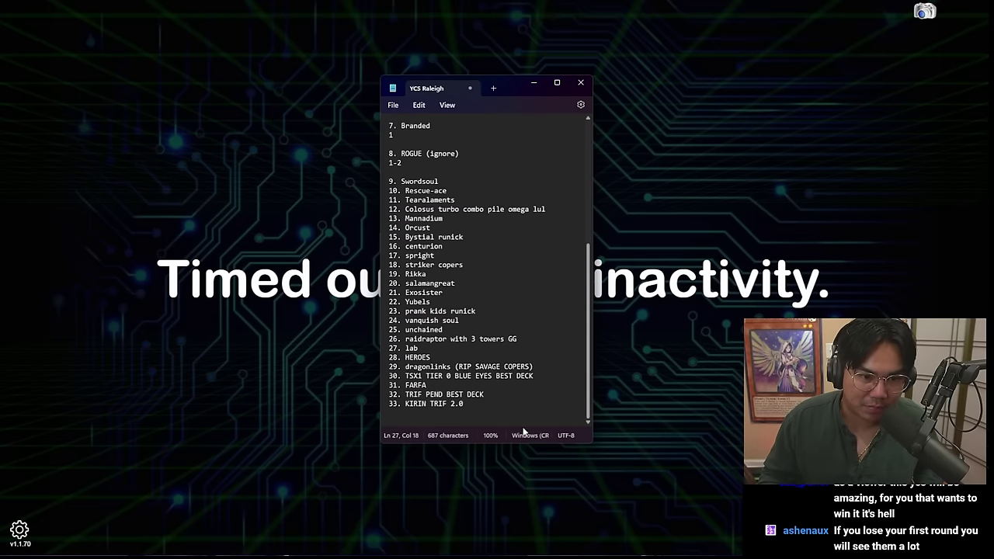
left_click_drag(589, 269, 544, 352)
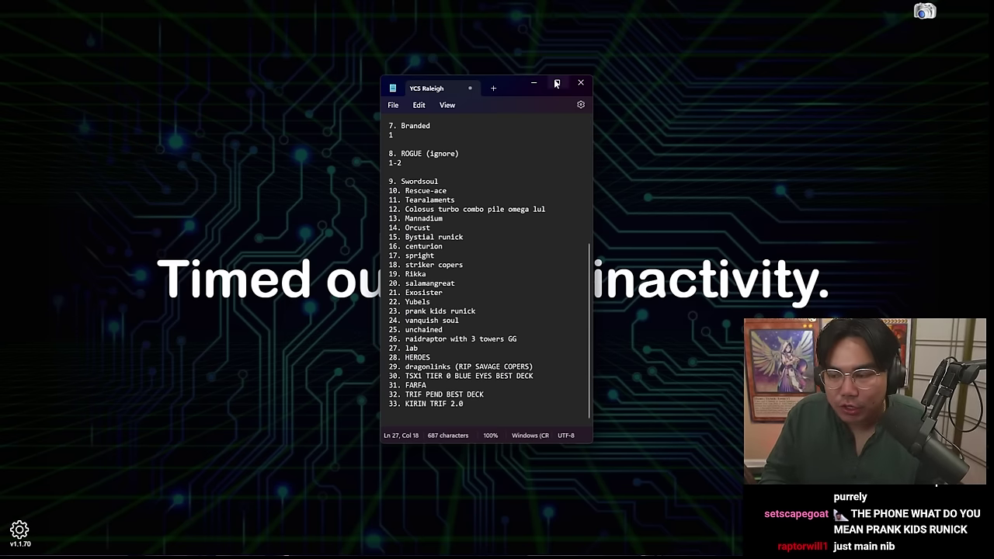
scroll(587, 251, "up", 8)
left_click(404, 148)
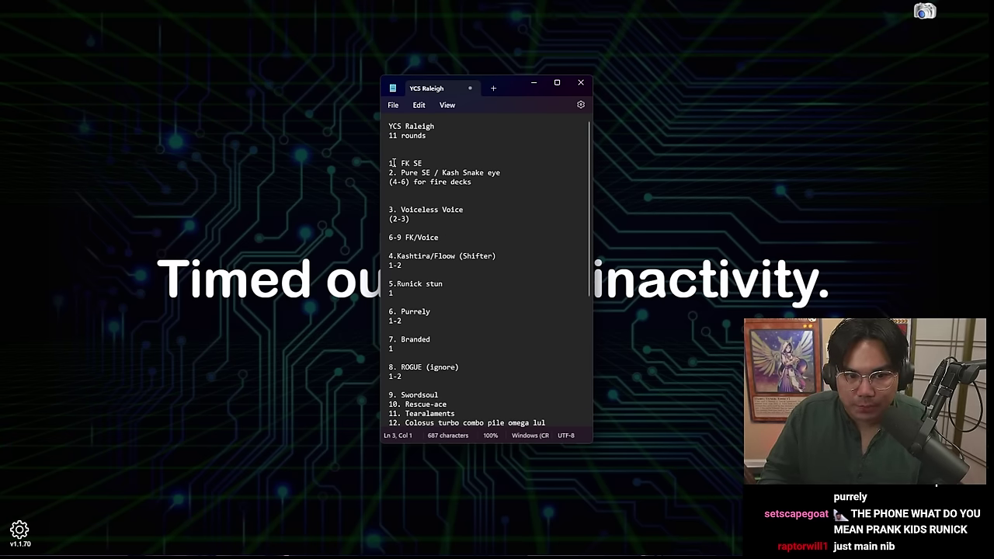
left_click(392, 164)
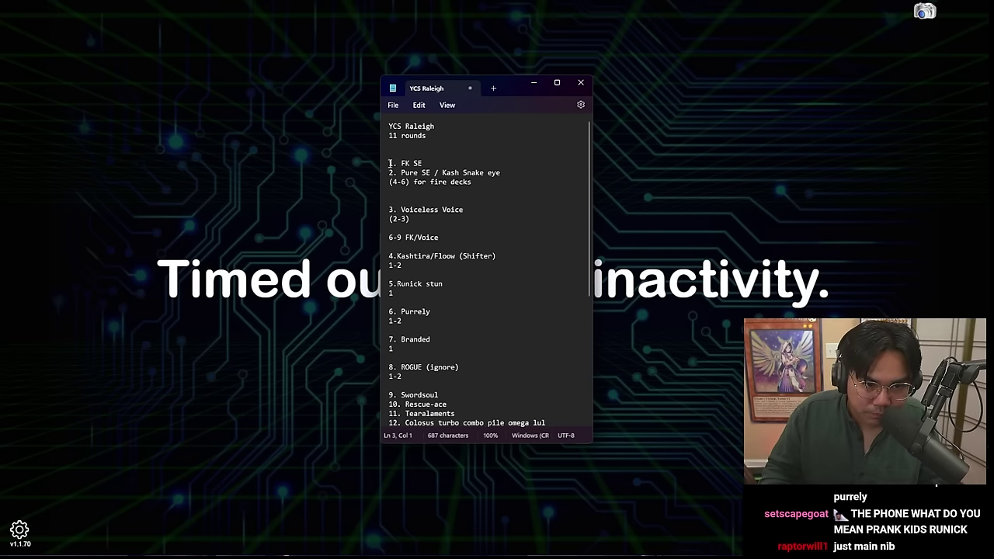
left_click_drag(391, 165, 482, 378)
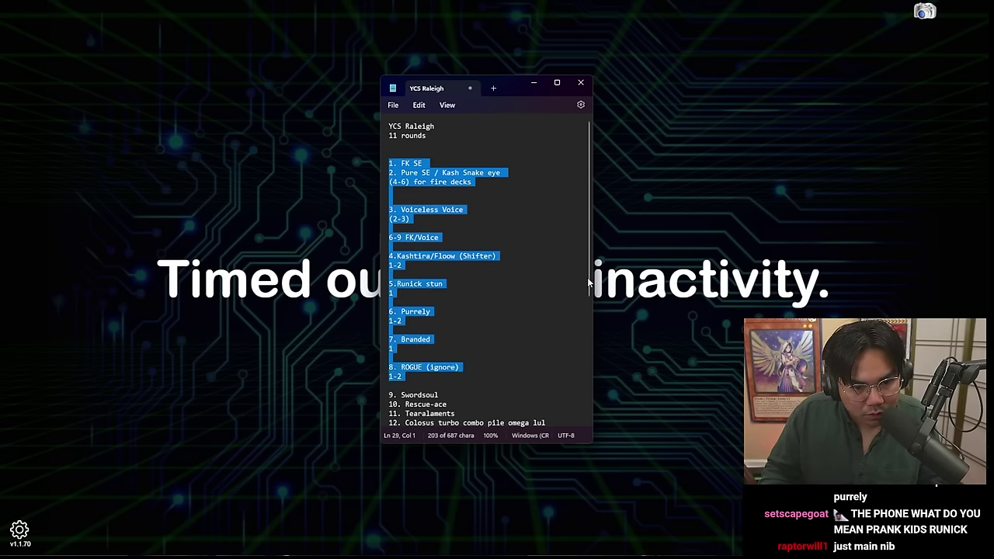
scroll(588, 280, "down", 8)
scroll(588, 279, "up", 8)
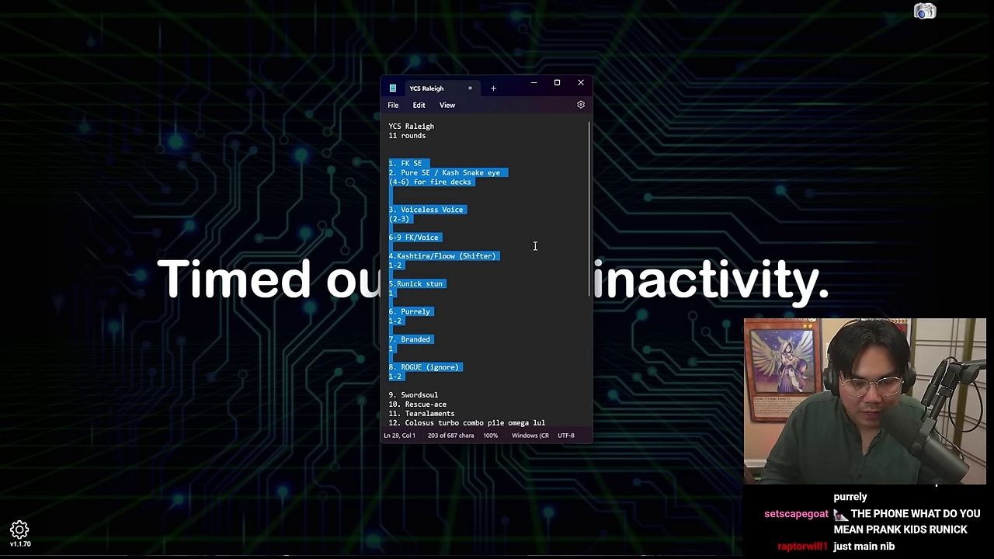
left_click(392, 164)
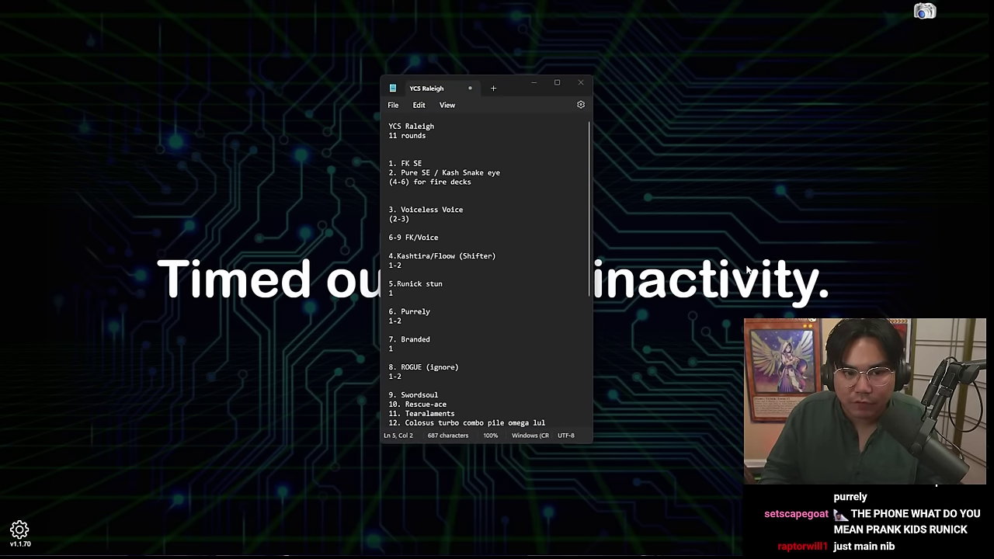
Switch to DuelingBook, reload the timed-out page and get past the intro into the deck constructor
left_click(781, 244)
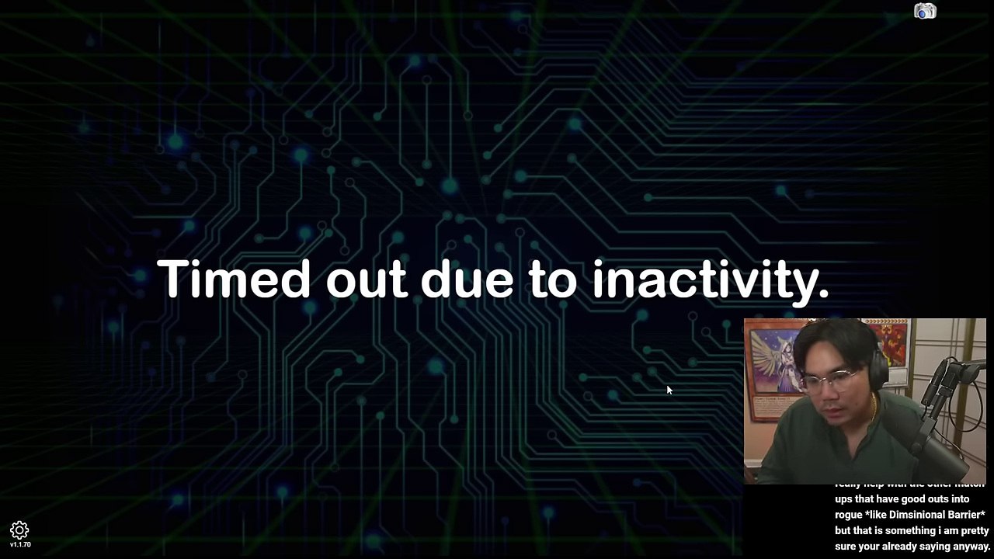
mouse_move(446, 21)
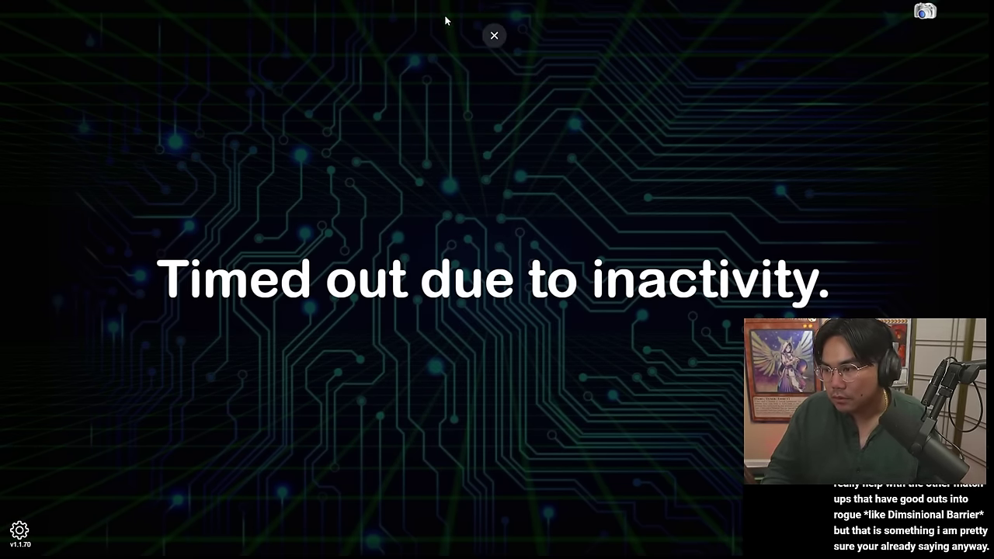
left_click(494, 35)
key("F11")
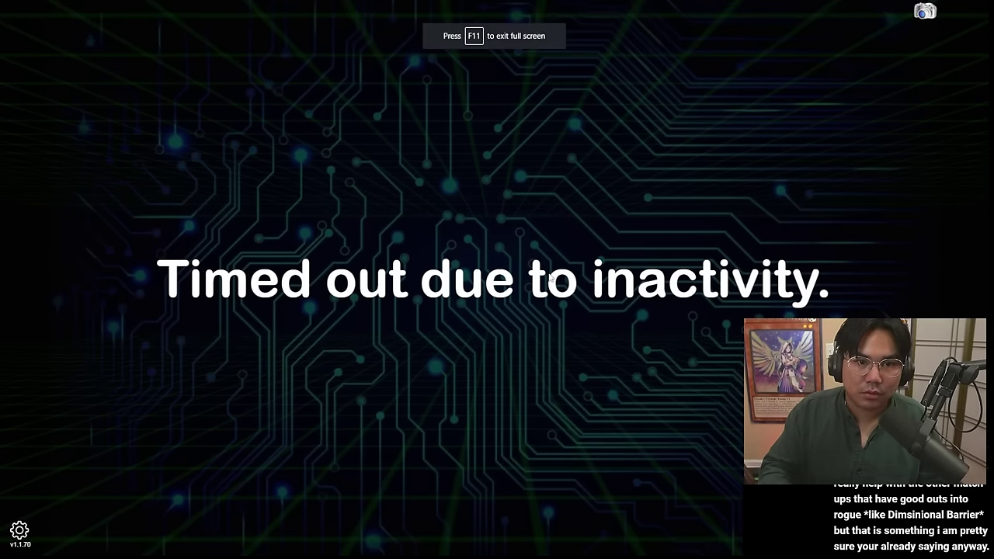
key("F5")
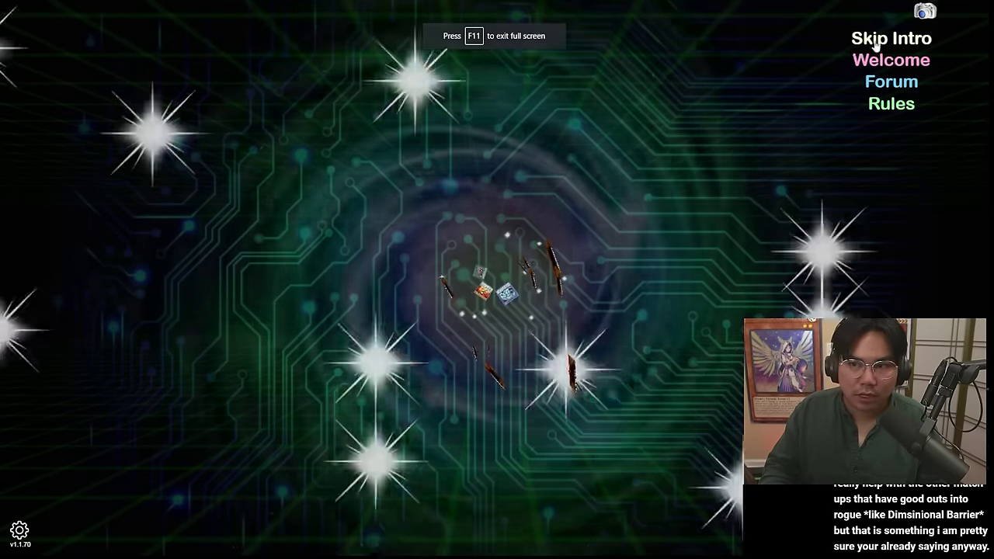
left_click(876, 44)
left_click(291, 435)
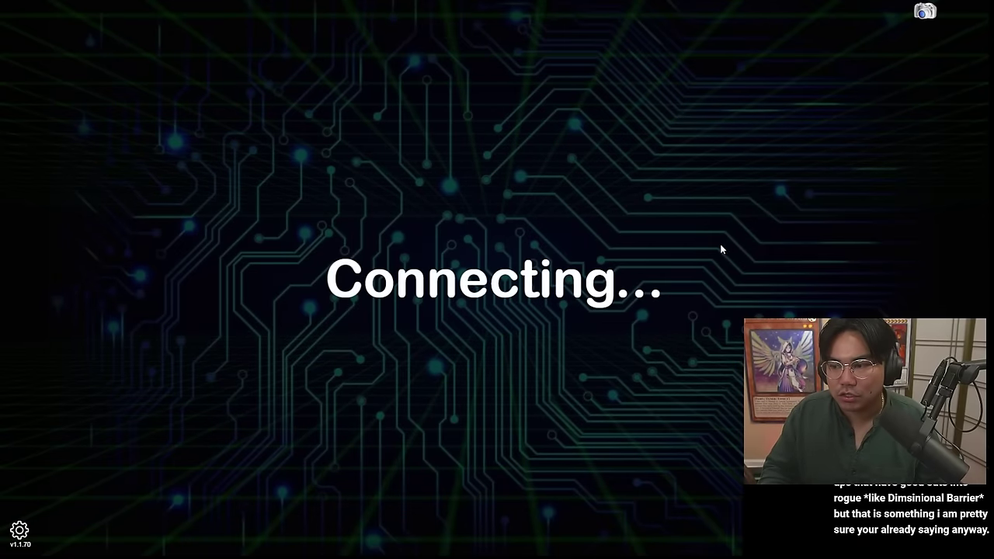
left_click(215, 167)
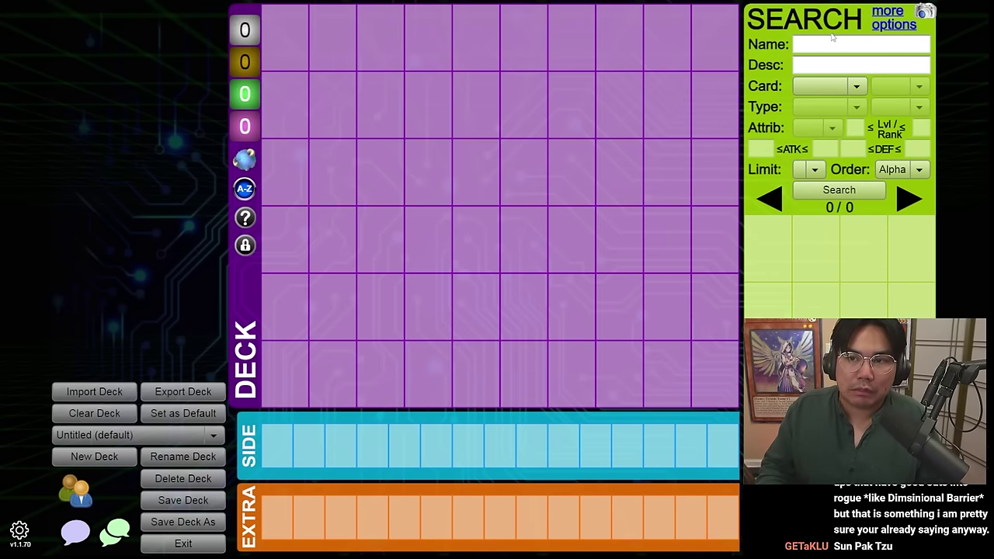
Find the "snake-eye" cards and add three Snake-Eye Ash, one Divine Temple of the Snake-Eye and one Original Sinful Spoils - Snake-Eye to the main deck
key("alt+Tab")
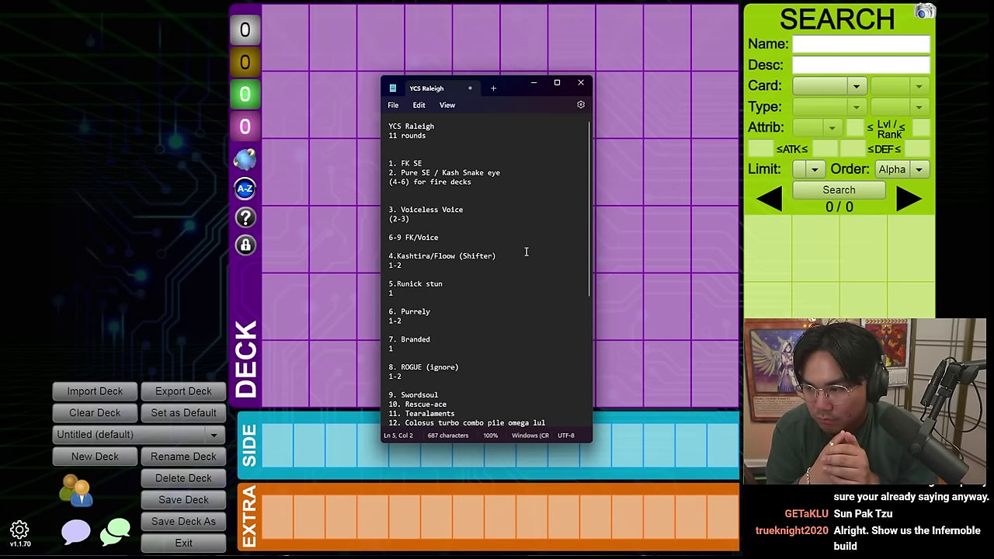
left_click(812, 44)
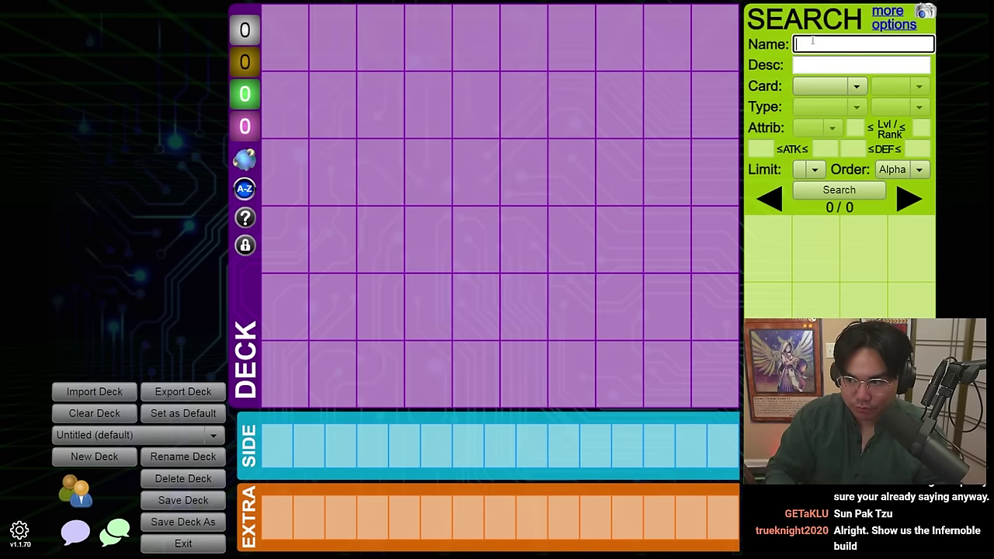
type("snake-eye")
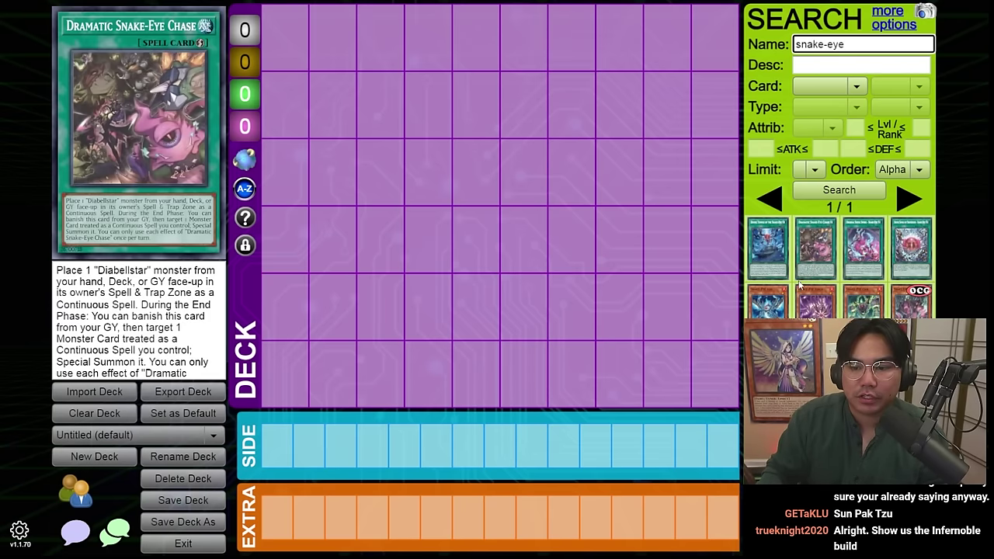
right_click(781, 307)
right_click(781, 306)
right_click(780, 307)
left_click_drag(767, 248, 434, 46)
right_click(863, 248)
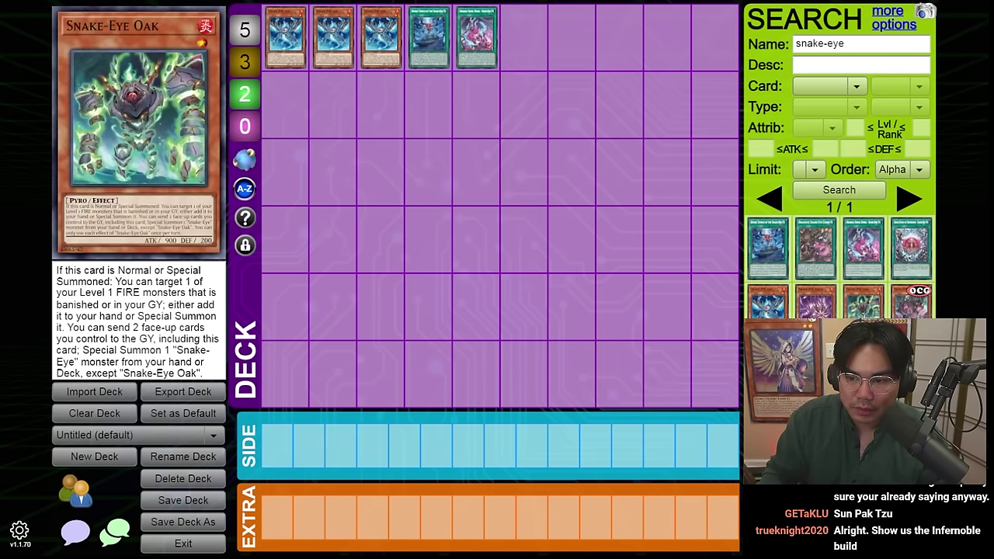
Add one Snake-Eye Oak, two Snake-Eyes Poplar and two Snake-Eyes Flamberge Dragon to the main deck, and sort it
right_click(863, 307)
right_click(815, 306)
right_click(815, 307)
right_click(767, 365)
double_click(807, 44)
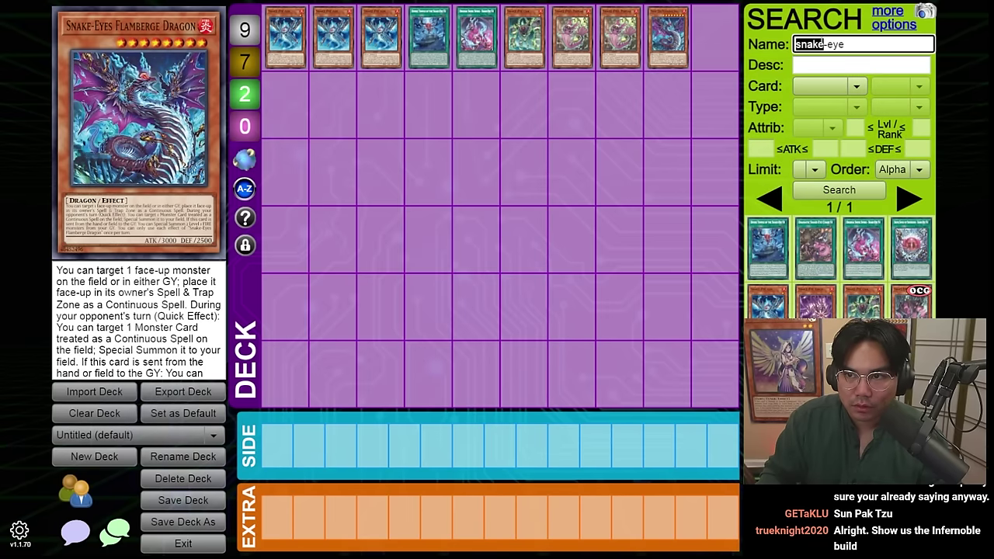
left_click(821, 44)
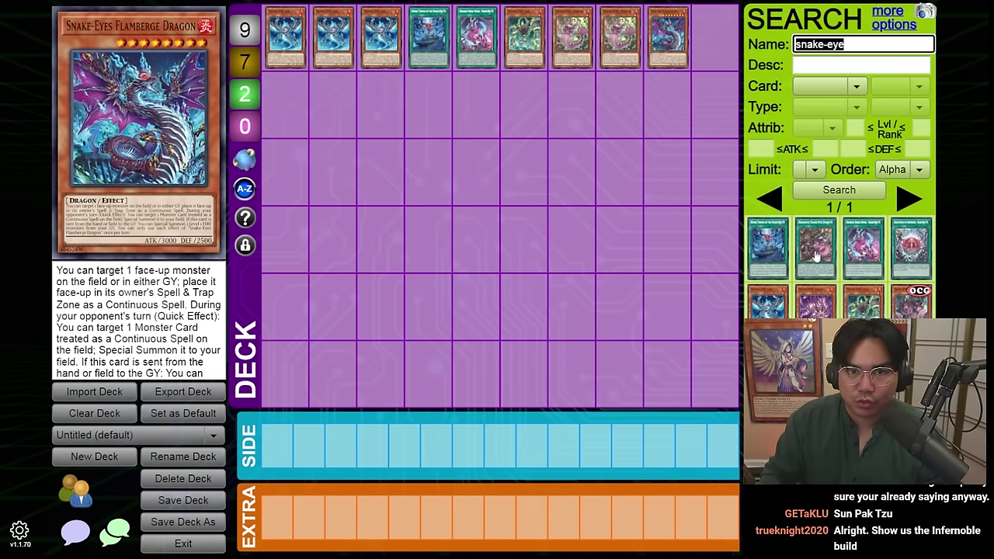
left_click_drag(816, 256, 671, 161)
right_click(715, 37)
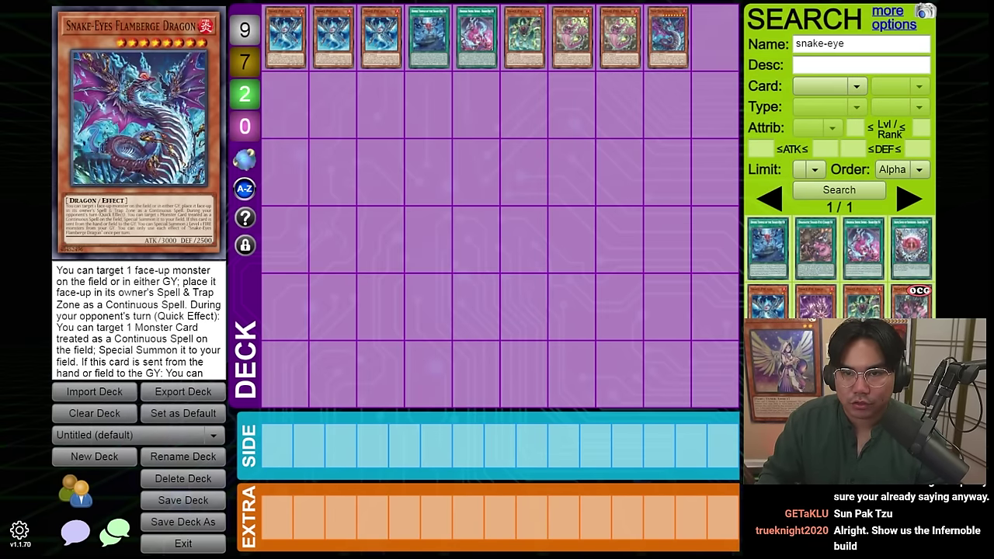
mouse_move(715, 37)
left_mouse_down()
mouse_move(730, 31)
mouse_move(715, 37)
left_mouse_up()
Search for "WANTED" and add three copies of WANTED: Seeker of Sinful Spoils to the main deck
type("WANTED")
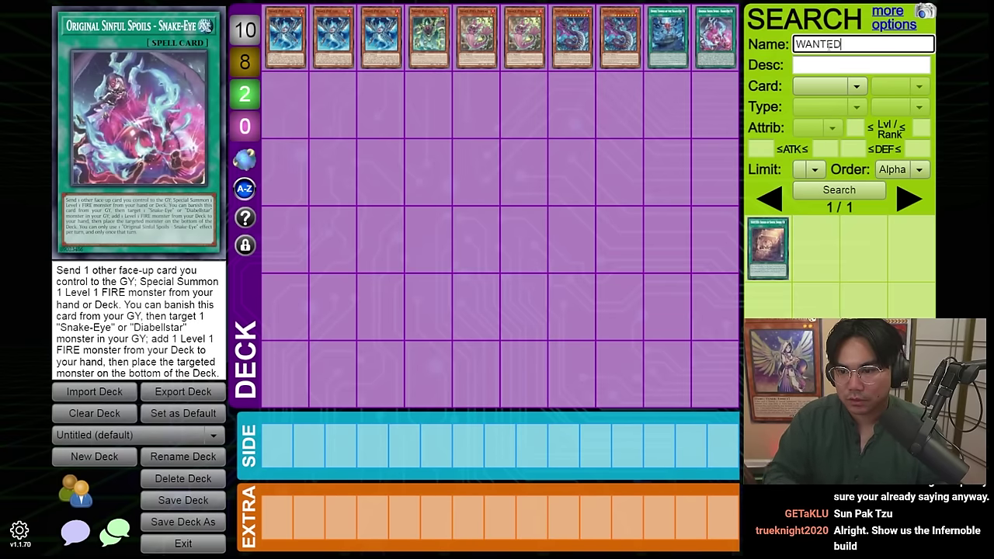
right_click(767, 249)
right_click(767, 249)
right_click(767, 248)
Search for "WITCH" and add three copies of Diabellstar the Black Witch to the main deck
left_click(837, 44)
type("WITCH")
key("BackSpace")
key("BackSpace")
key("BackSpace")
key("BackSpace")
key("BackSpace")
type("WITCH")
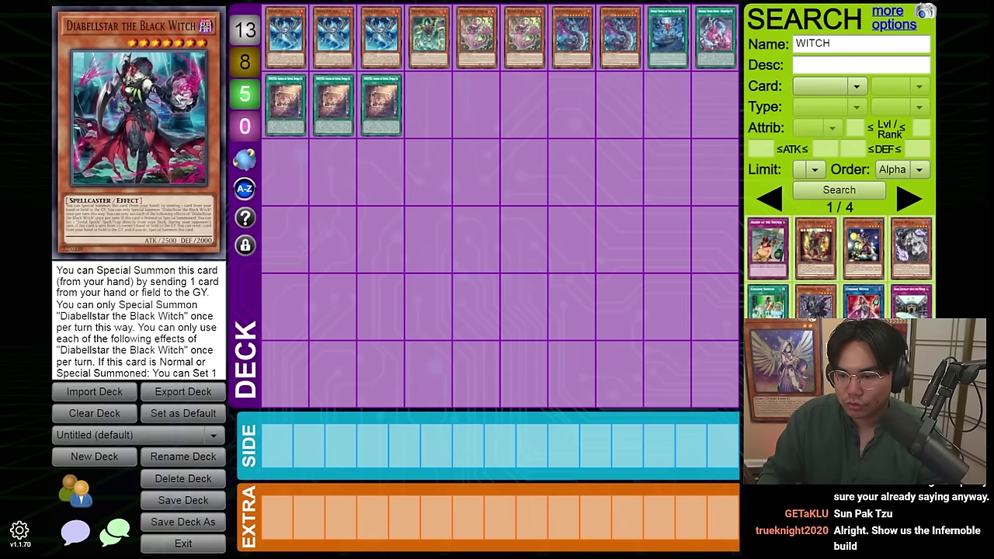
right_click(815, 248)
right_click(816, 249)
right_click(815, 249)
Search for "bonfire" and add three copies of the Bonfire spell to the main deck
left_click(832, 45)
type("bonfire")
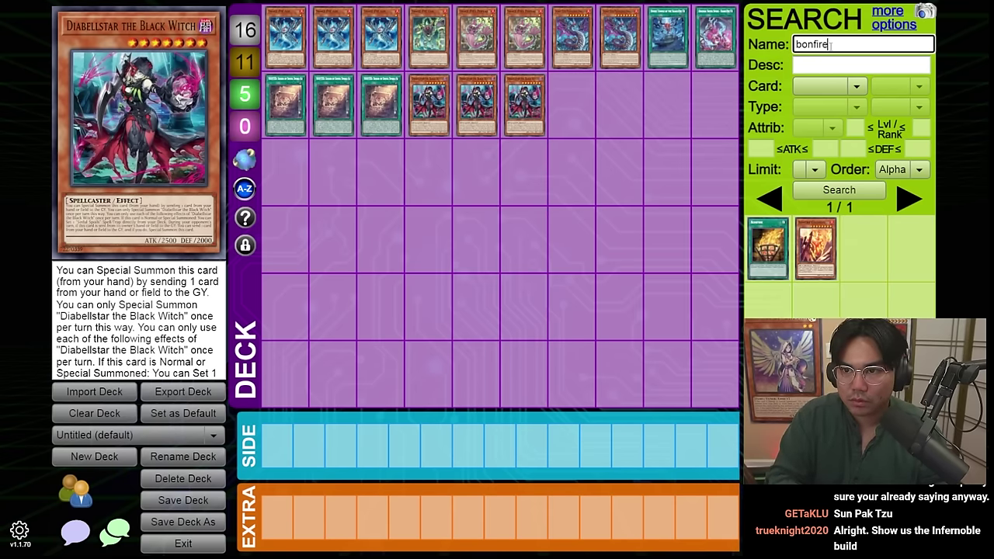
right_click(759, 250)
right_click(759, 251)
right_click(760, 250)
Find "one for one" and "jet s", adding one copy each of One for One and Jet Synchron to the main deck
left_click(832, 44)
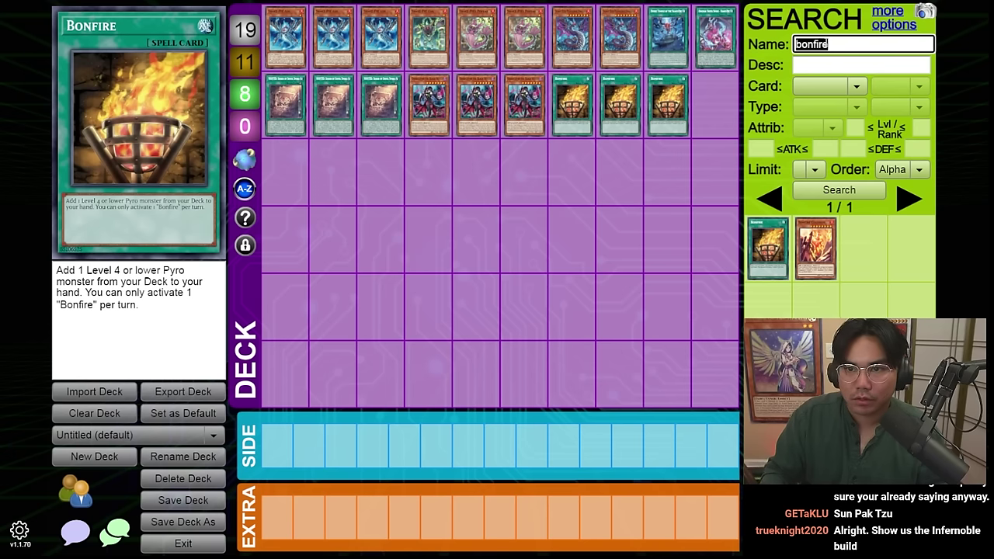
type("one for one")
right_click(767, 249)
left_click(824, 44)
type("jet s")
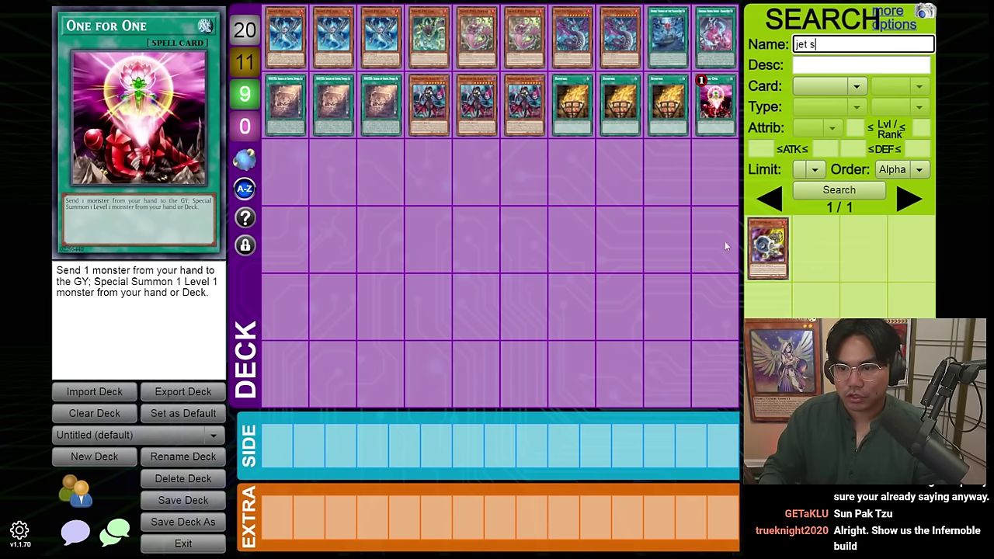
right_click(767, 248)
Clear the card name search, move Jet Synchron from the main deck to the side deck, and save the deck
left_click(825, 44)
key("BackSpace")
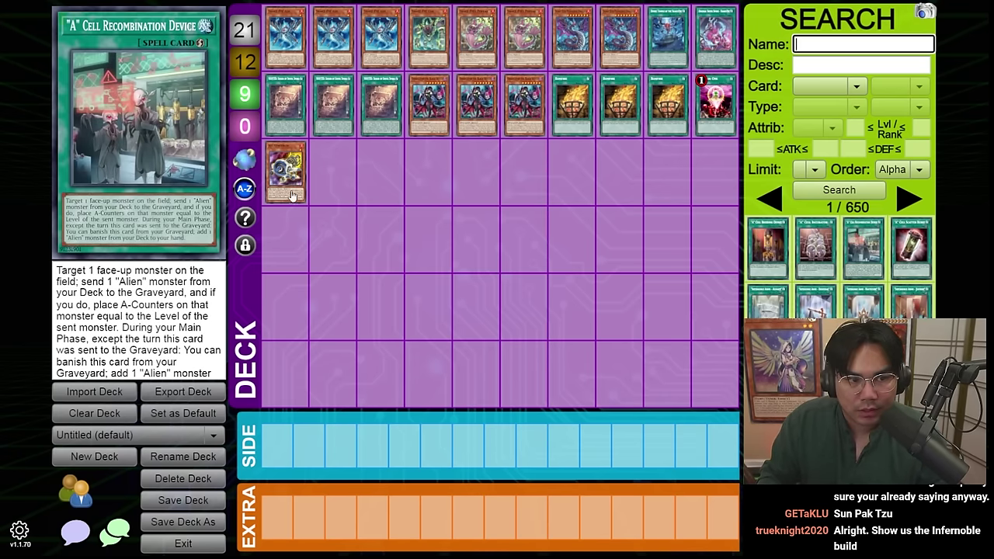
left_click_drag(286, 171, 277, 445)
left_click(202, 501)
left_click(476, 359)
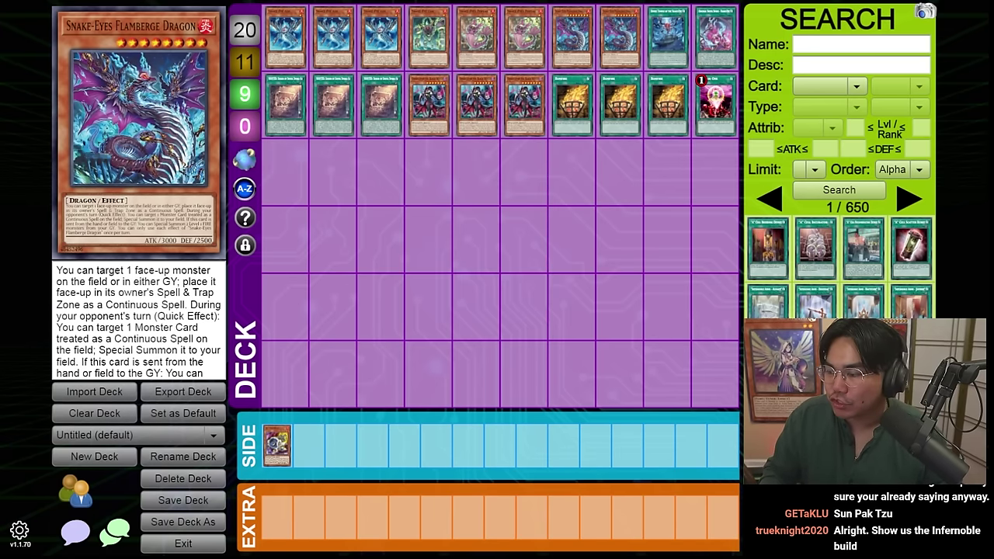
Switch to the YCS Raleigh notes and examine the FK SE, Pure SE / Kash Snake eye and Voiceless Voice entries
key("alt+Tab")
left_click_drag(389, 191, 389, 163)
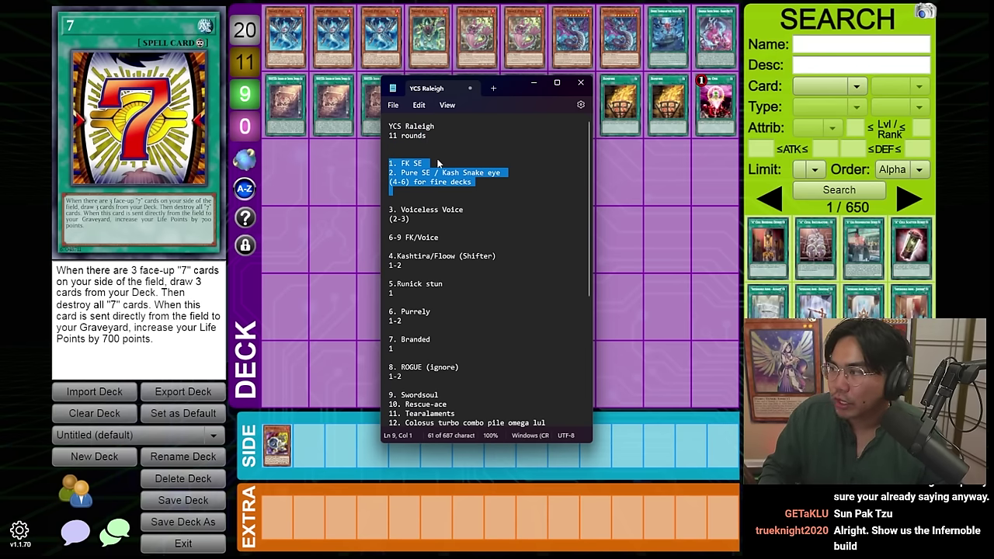
left_click(385, 153, "shift")
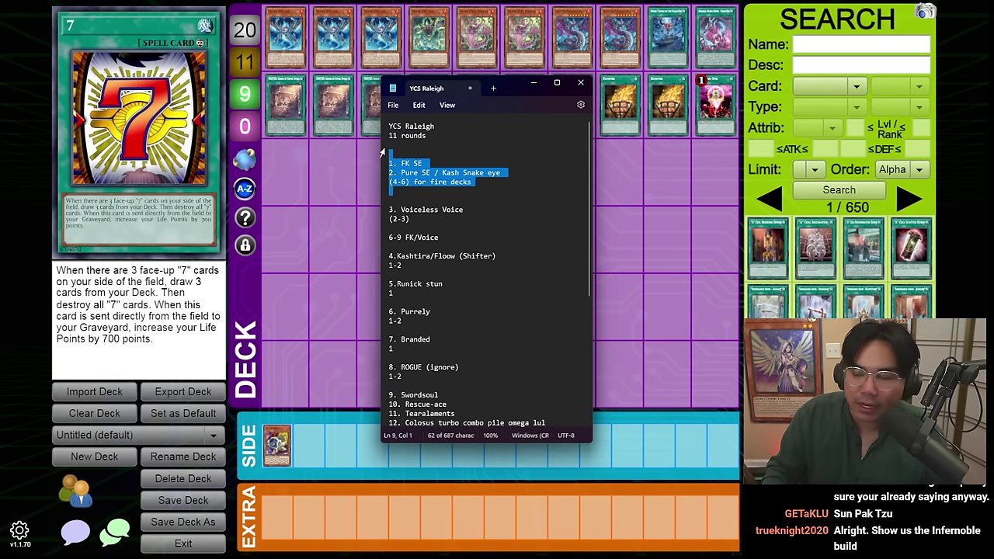
left_click(395, 155)
left_click_drag(396, 153, 472, 184)
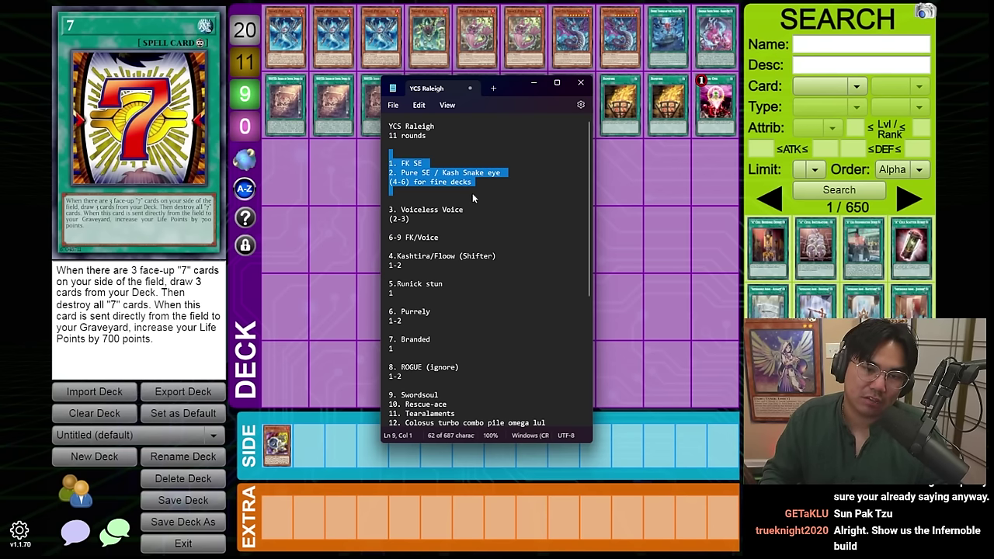
left_click_drag(467, 154, 526, 168)
left_click(528, 172)
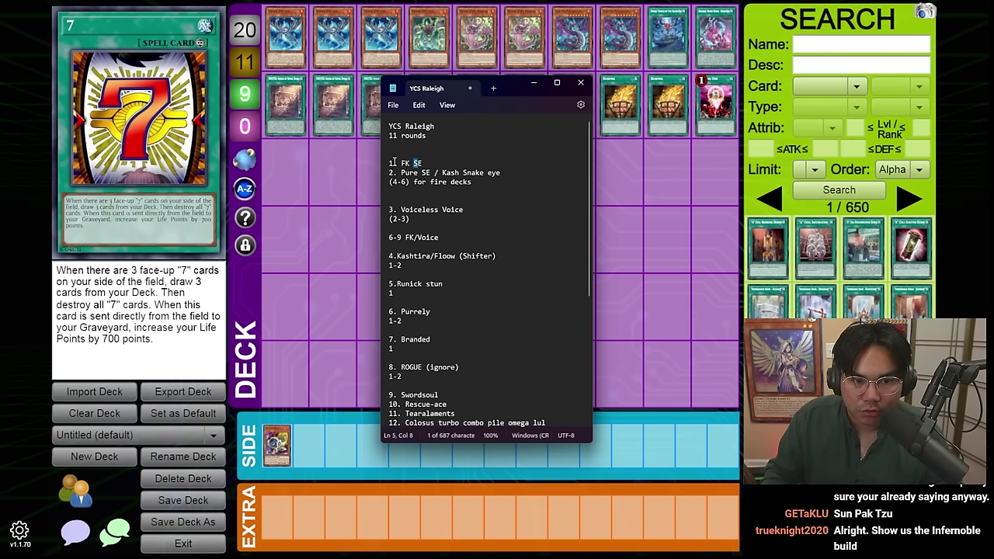
left_click_drag(390, 163, 511, 172)
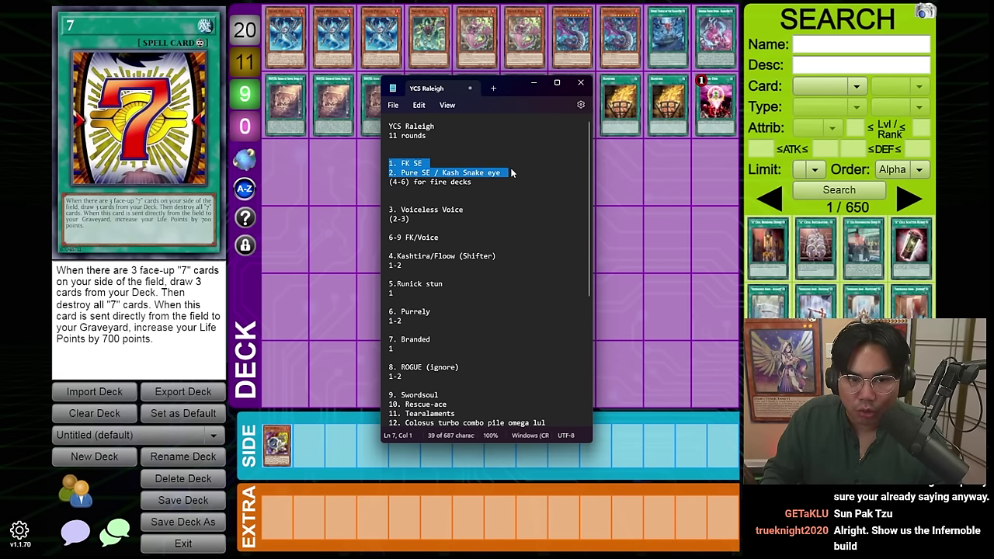
left_click_drag(590, 176, 588, 109)
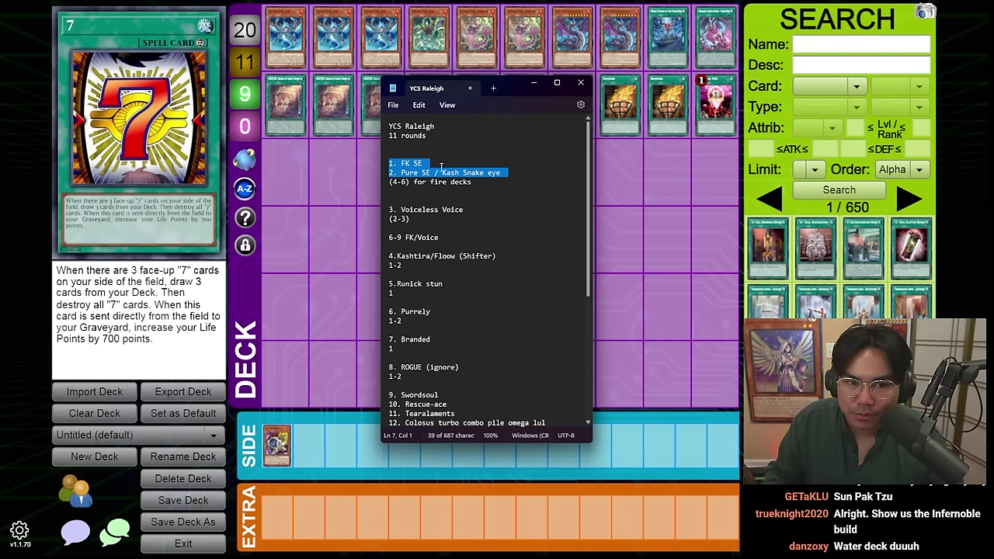
triple_click(411, 209)
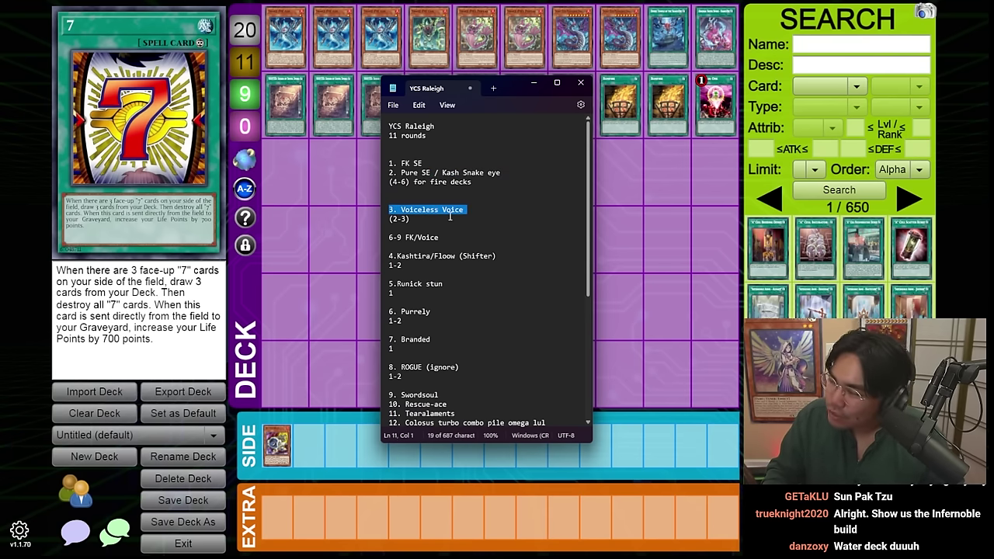
Examine the Kashtira/Floow, Runick stun, Purrely, Branded and ROGUE entries in the YCS Raleigh notes
left_click(501, 208)
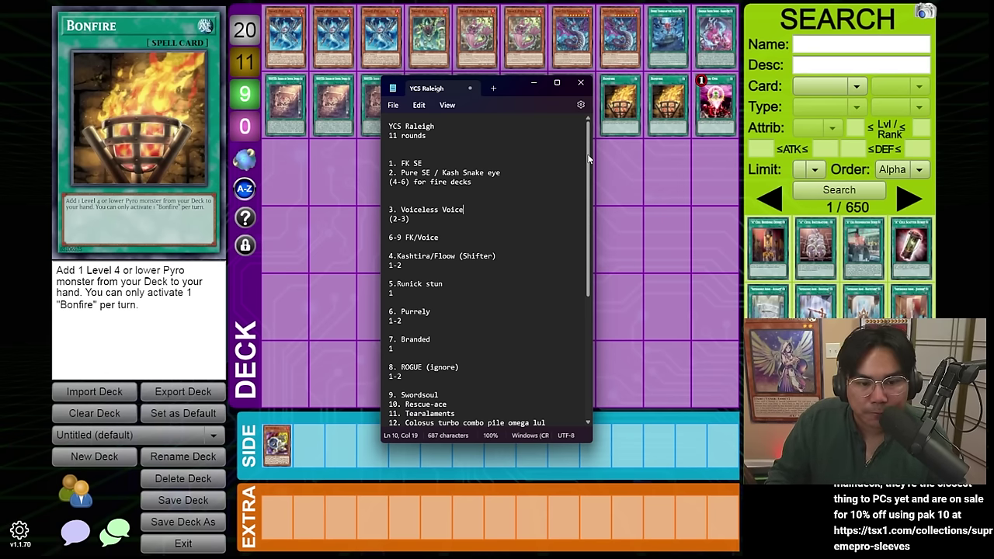
scroll(588, 159, "down", 2)
double_click(426, 192)
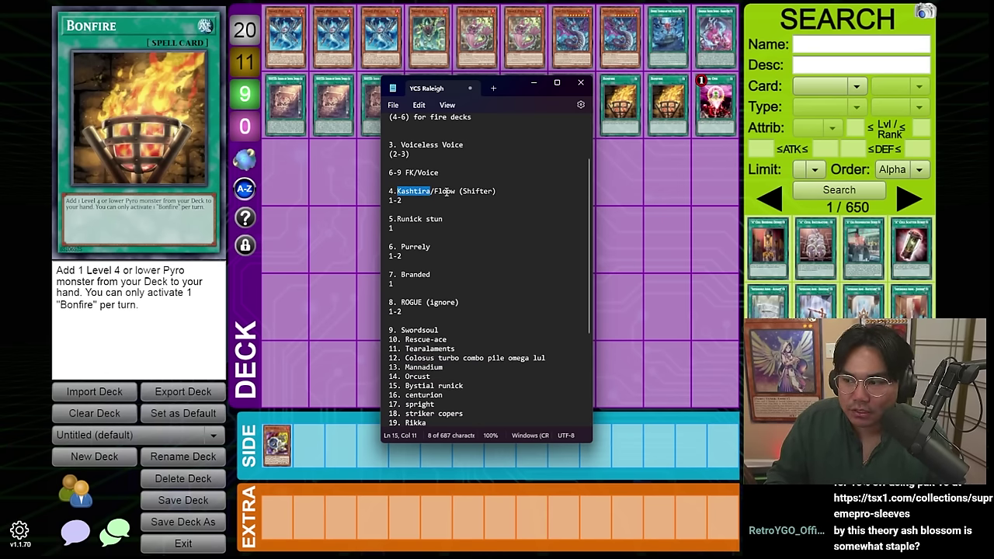
double_click(447, 191)
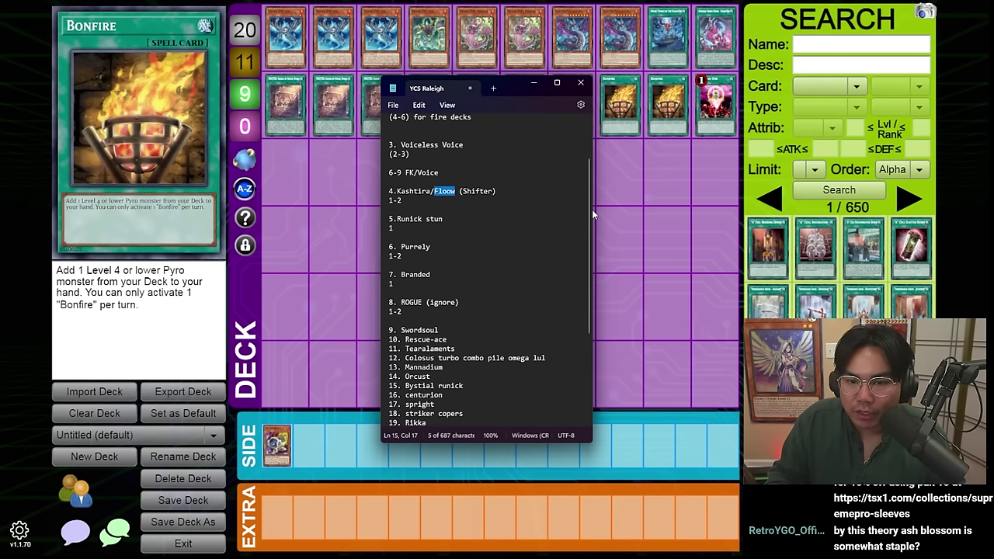
left_click_drag(588, 213, 591, 148)
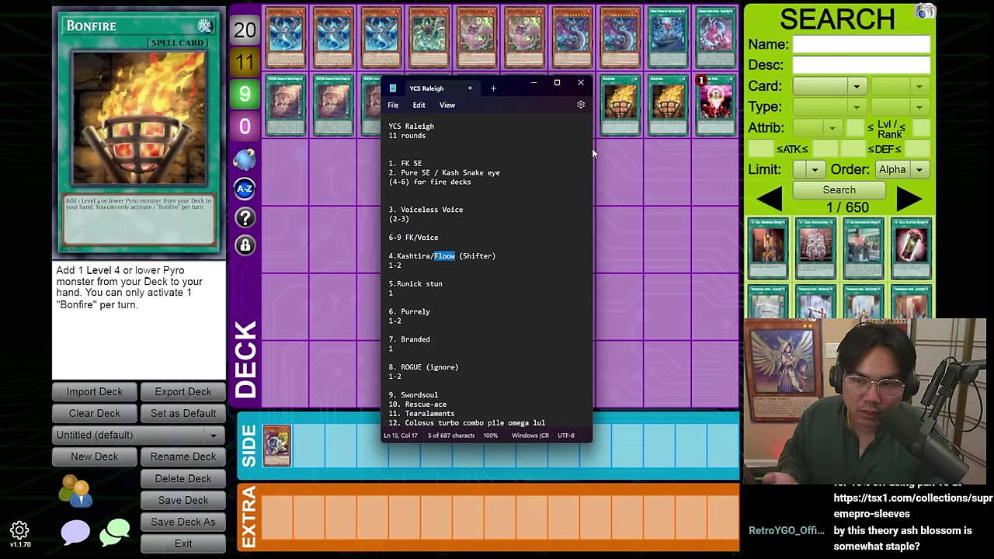
left_click(462, 286)
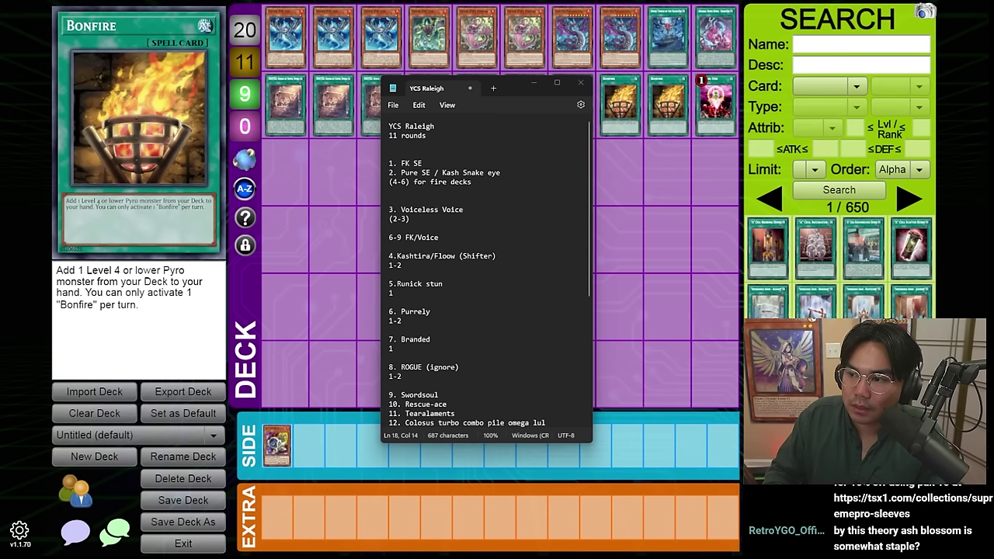
key("alt+Tab")
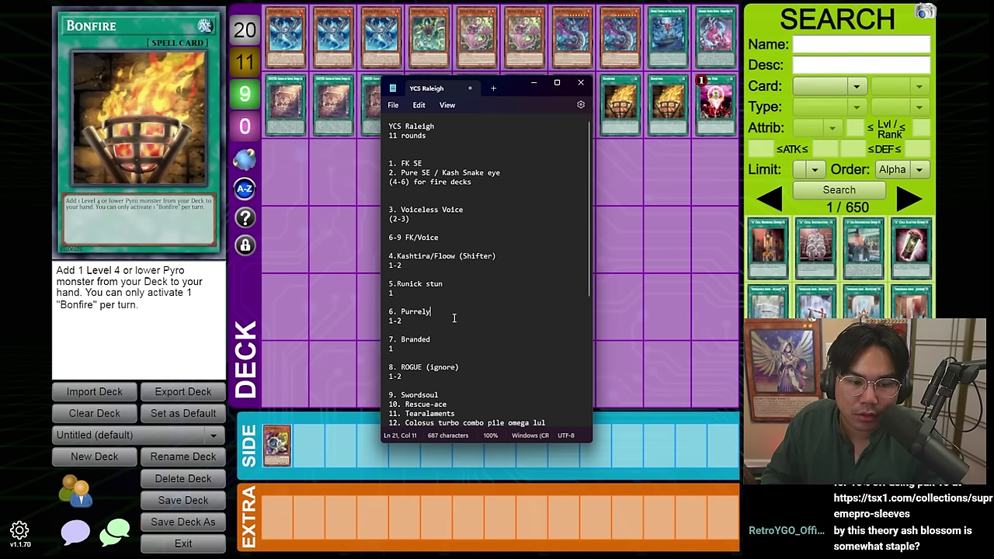
triple_click(450, 325)
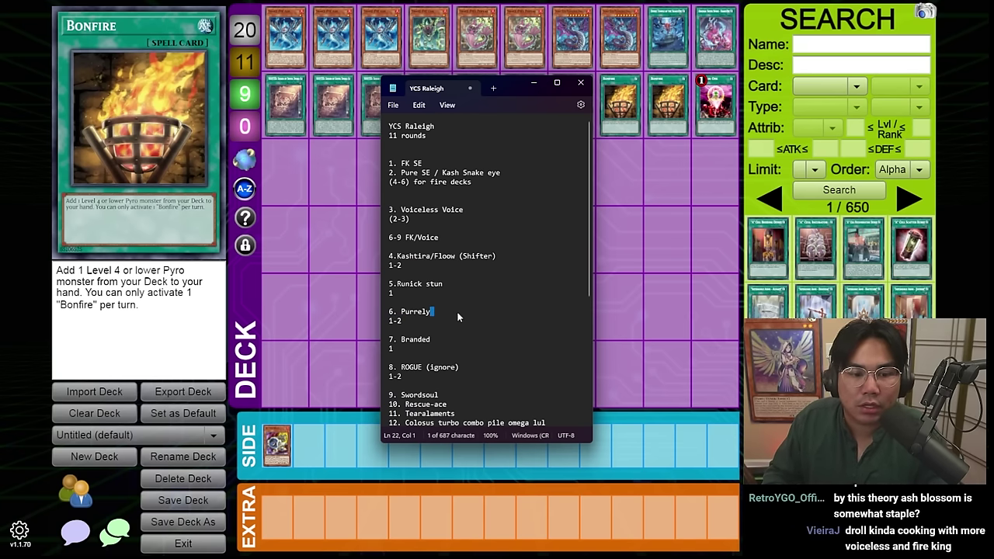
triple_click(457, 310)
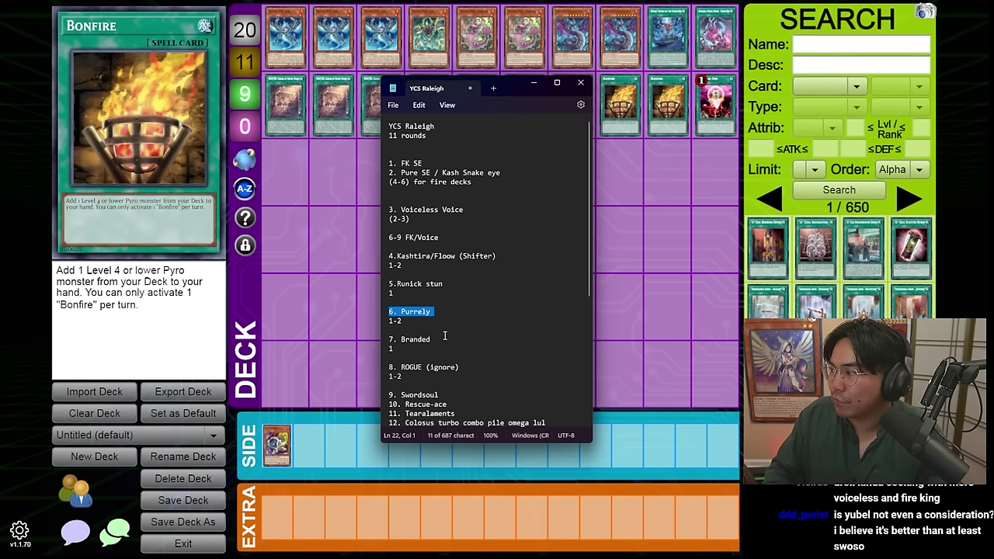
left_click(444, 338)
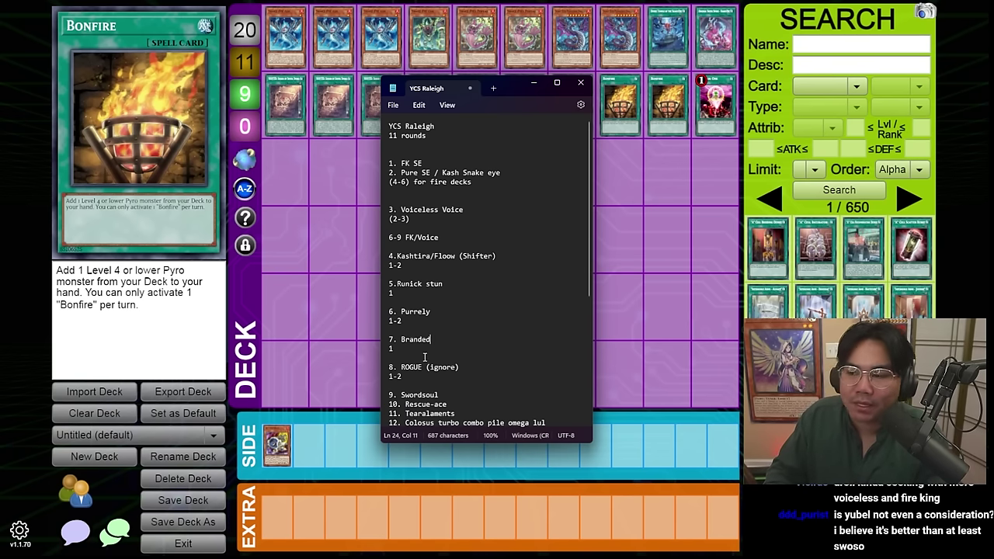
left_click(466, 374)
left_click(464, 339)
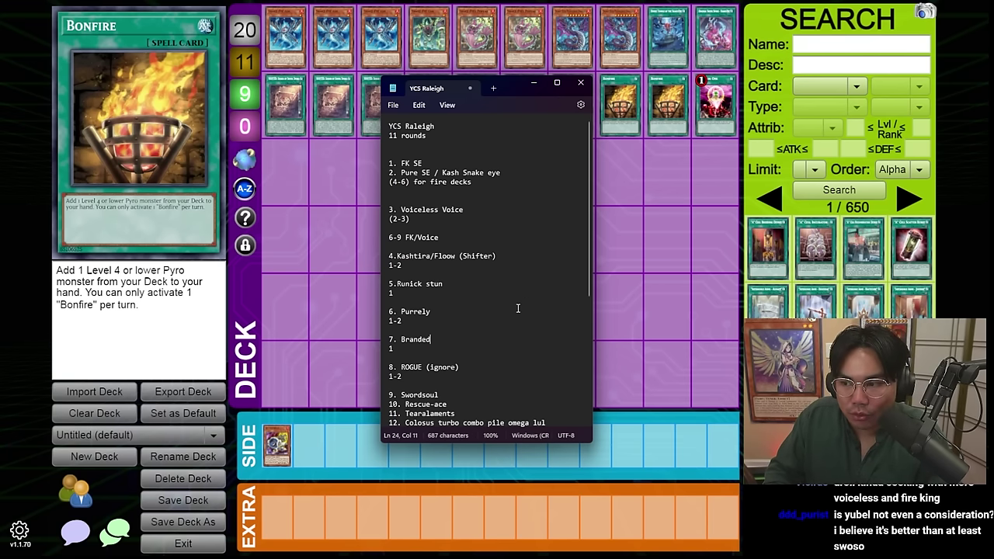
left_click(489, 155)
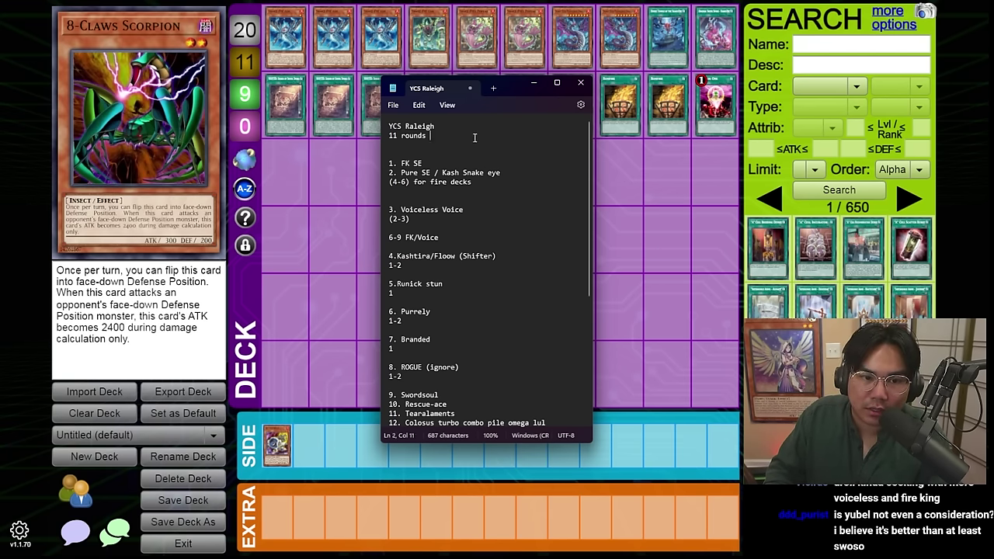
left_click(470, 368)
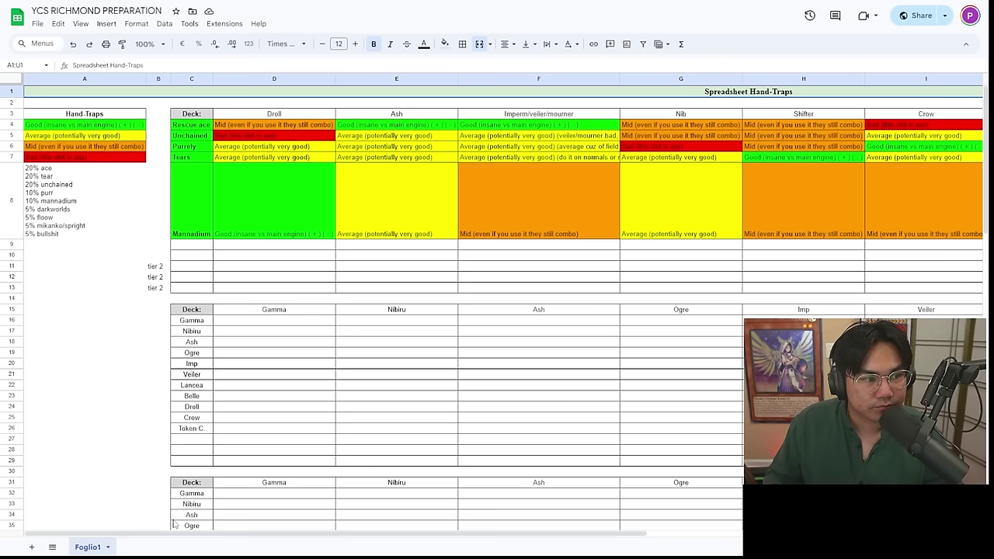
Examine the hand-trap ratings for each deck across the YCS RICHMOND PREPARATION spreadsheet, from Droll through Bystials
left_click_drag(233, 535, 553, 535)
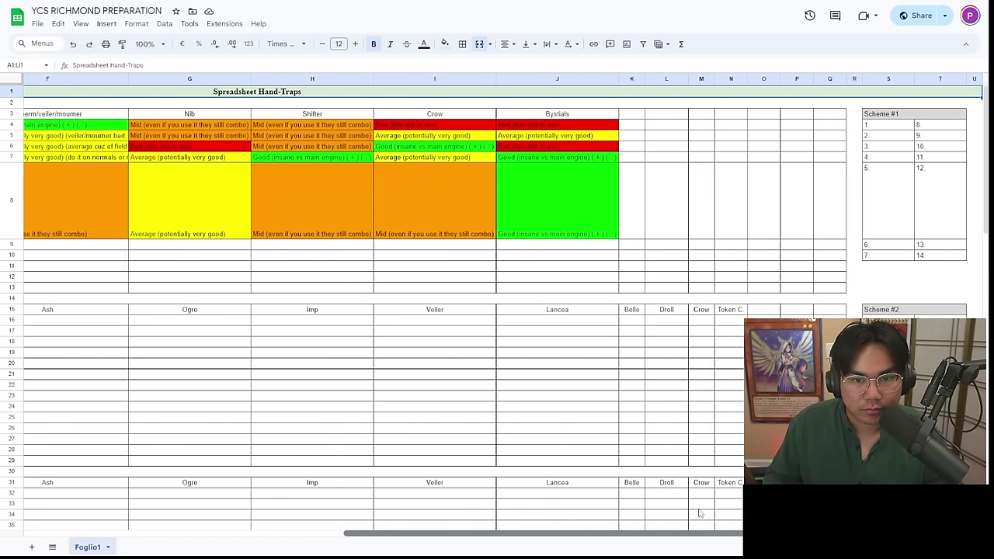
left_click_drag(699, 534, 357, 534)
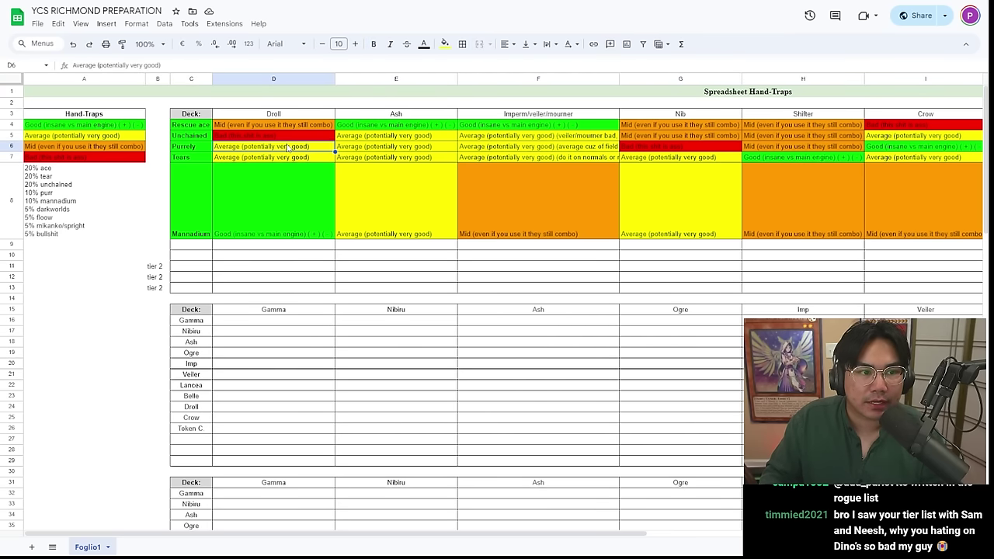
left_click(274, 183)
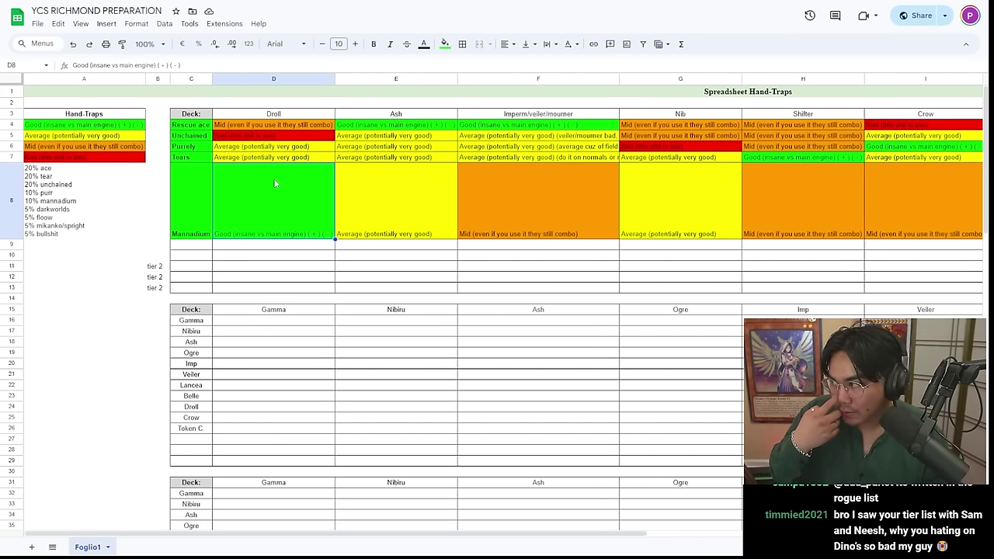
left_click(190, 177)
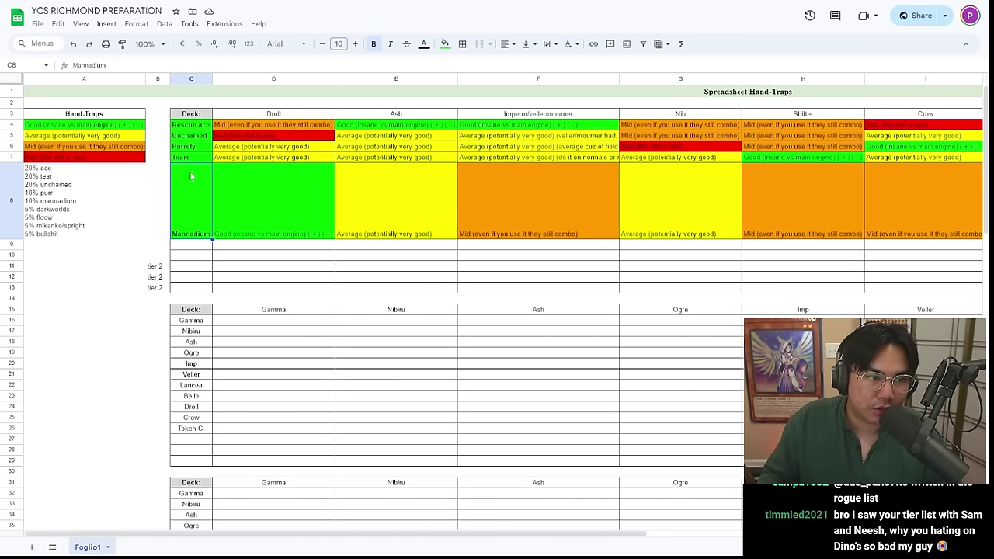
left_click(309, 173)
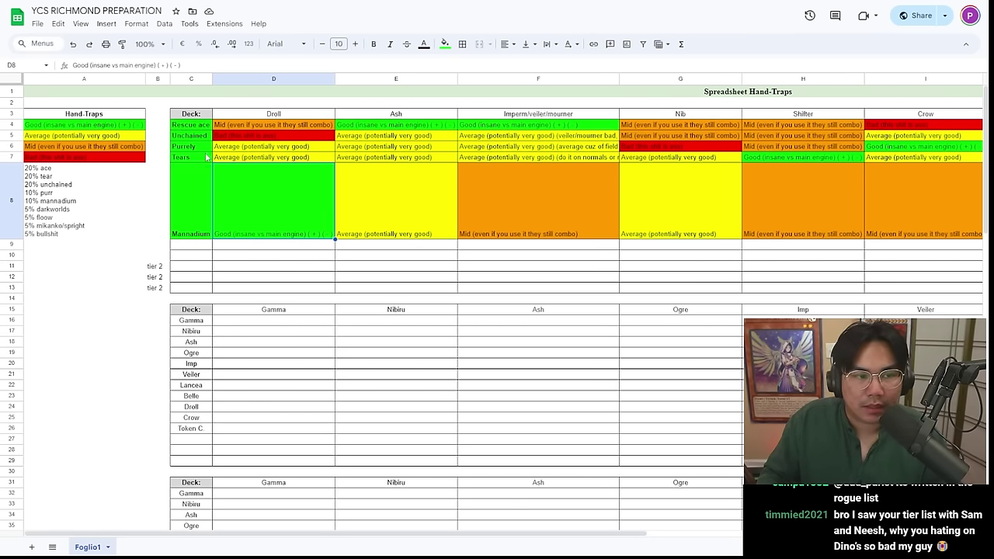
left_click_drag(190, 124, 209, 129)
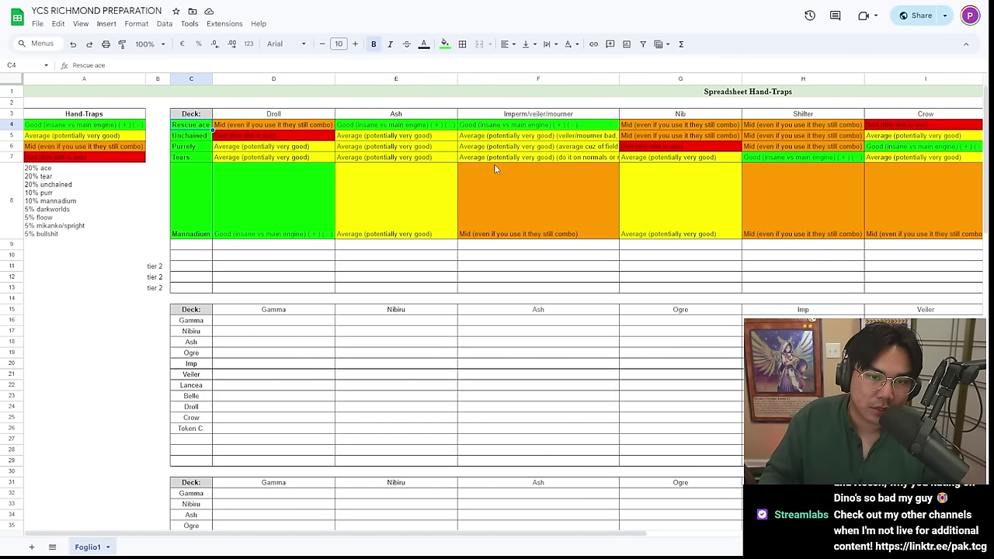
Clear the old deck names from C4:C8 in the hand-trap table
left_click(186, 167)
left_click_drag(198, 127, 196, 199)
key("Delete")
Enter the deck names FK SE, PURE SE and VV in cells C4 to C6
left_click(197, 128)
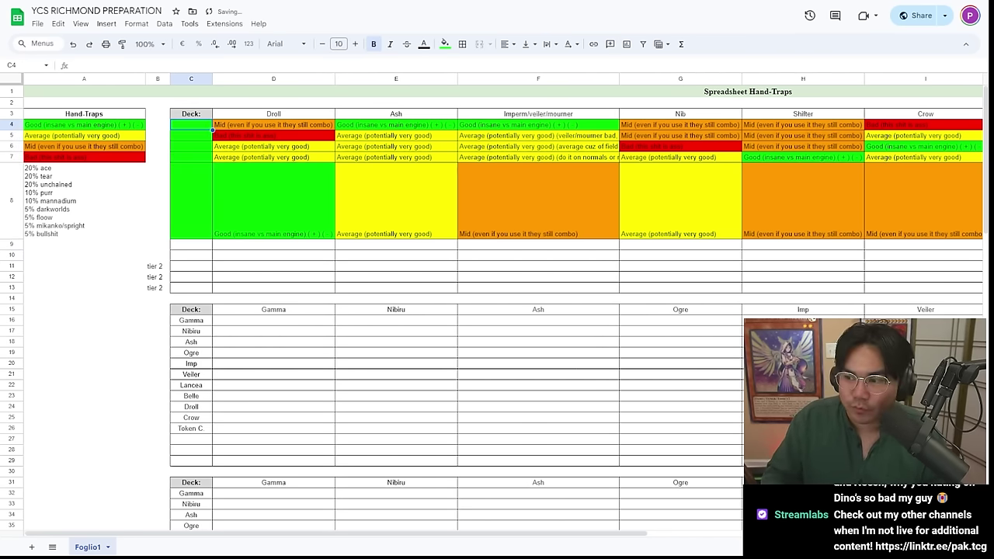
type("FK SE")
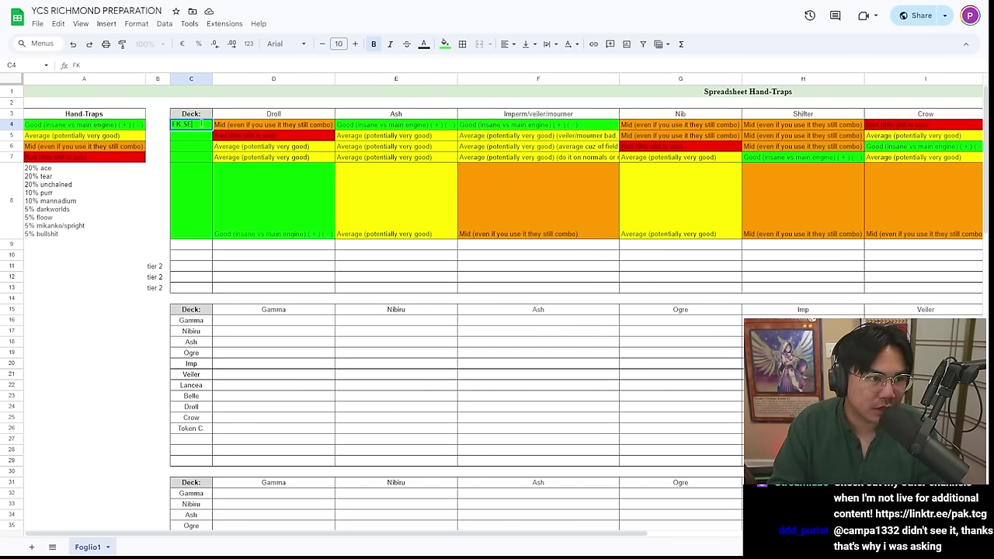
key("Return")
type("PURE SE")
key("Return")
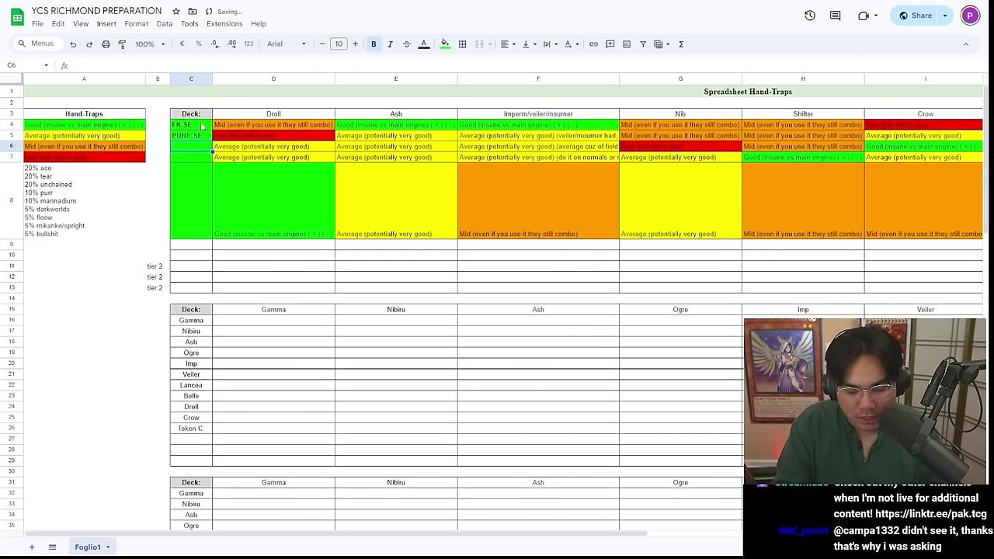
type("VV")
key("Return")
Check the YCS Raleigh notes and enter KASH and FLOOW as the deck names in C7 and C8
key("alt+Tab")
key("alt+Tab")
type("KASH/T")
key("BackSpace")
key("Return")
type("FLOOW")
key("Return")
Following the notes, enter RUNICK STUN, PURRELY, BRANDED and ROGUE as the deck names in C9 to C12
key("alt+Tab")
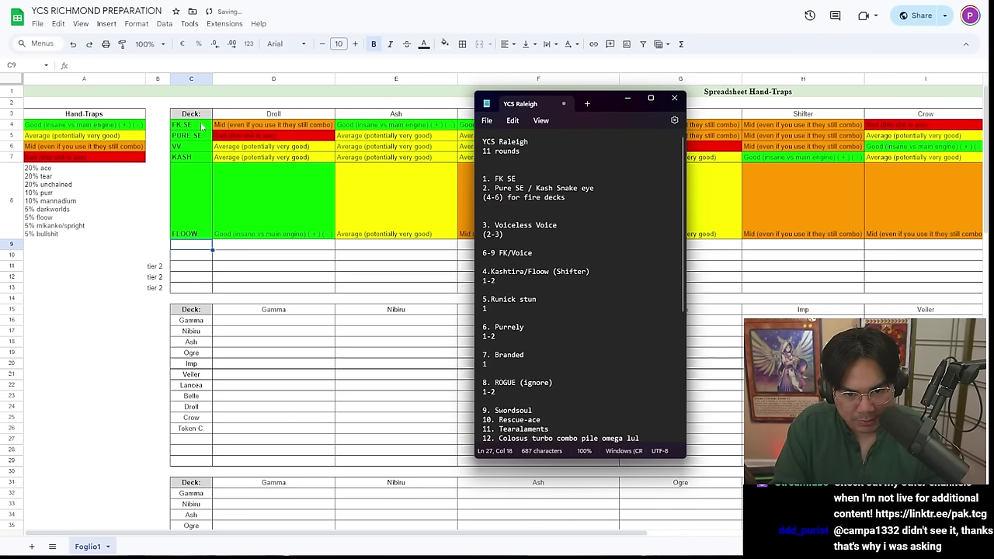
key("alt+Tab")
type("RUNICK STUN")
key("Return")
key("alt+Tab")
key("alt+Tab")
type("PURRELY")
key("Return")
type("BRANDED")
key("Return")
key("alt+Tab")
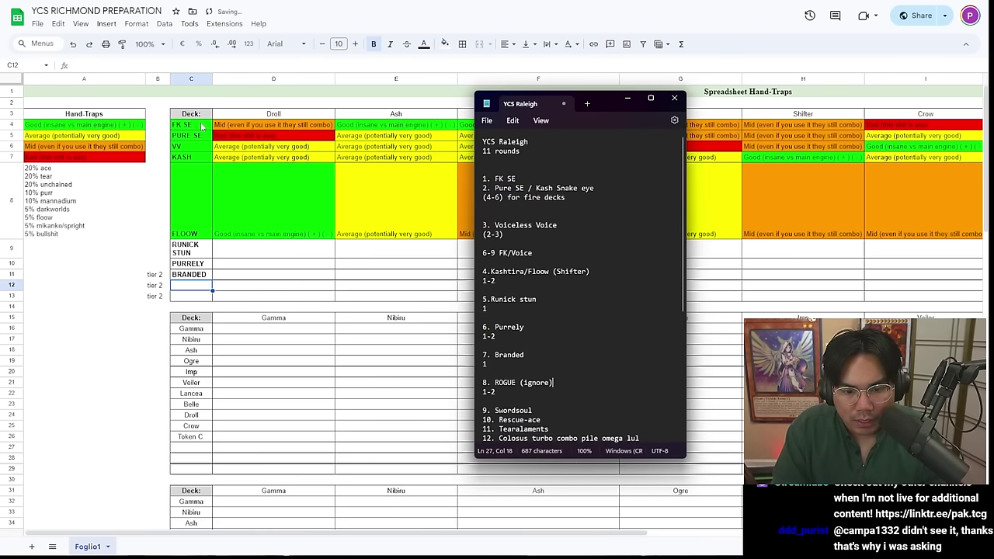
key("alt+Tab")
type("ROGUE")
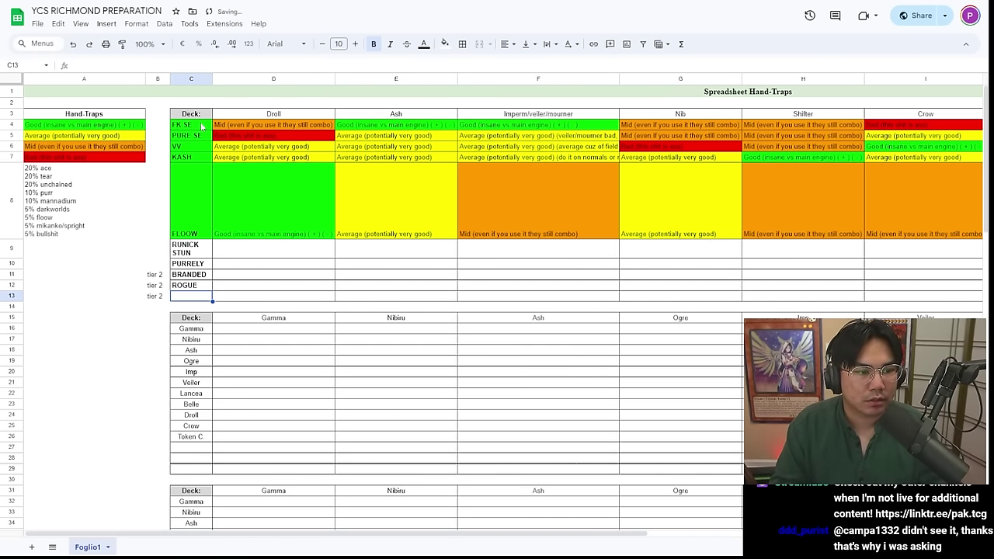
Delete the "tier 2" labels beside the BRANDED, ROGUE and empty rows in column B
key("Left")
key("Left")
key("Right")
key("Up")
key("shift+Down")
key("shift+Down")
key("Delete")
key("Right")
key("Right")
key("Right")
key("Up")
key("Up")
key("Up")
key("Left")
key("Up")
key("Up")
key("Up")
key("Up")
key("shift+Down")
key("shift+Down")
key("shift+Down")
key("shift+Down")
key("shift+Right")
key("shift+Right")
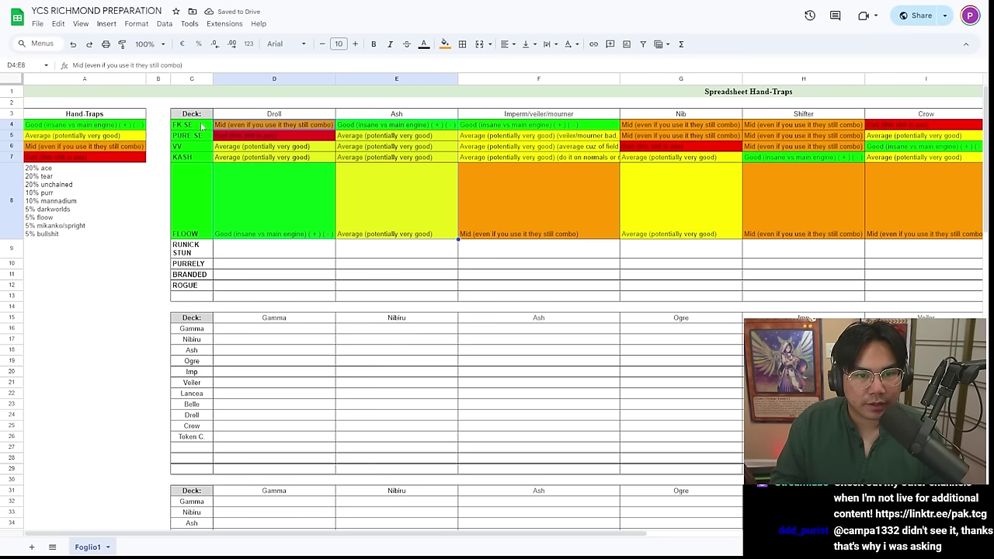
key("shift+Left")
key("shift+Left")
key("shift+Up")
key("shift+Up")
key("shift+Up")
key("shift+Up")
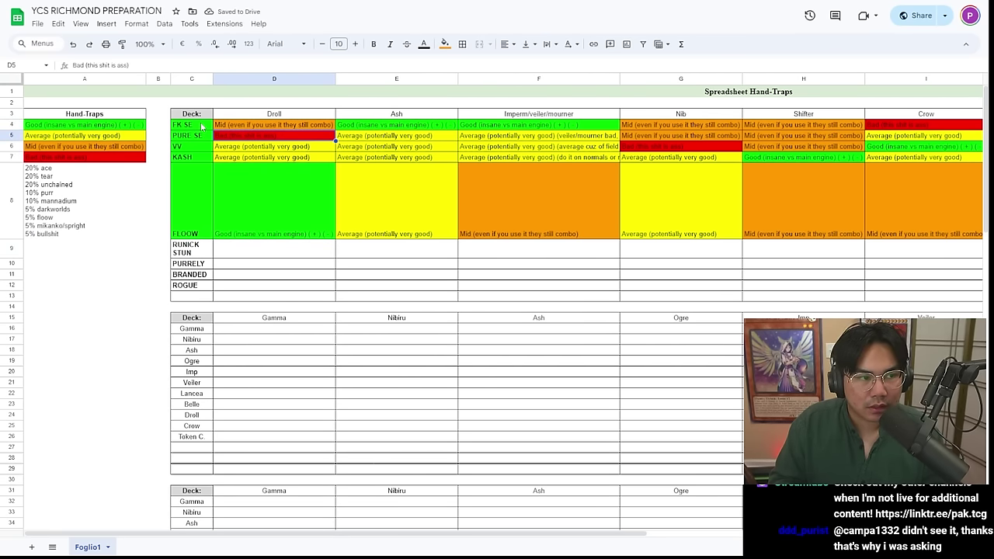
key("shift+Right")
key("shift+Down")
key("shift+Down")
key("shift+Down")
key("shift+Down")
key("shift+Right")
key("shift+Right")
key("shift+Right")
key("shift+Right")
key("shift+Right")
key("shift+Right")
key("shift+Right")
key("shift+Right")
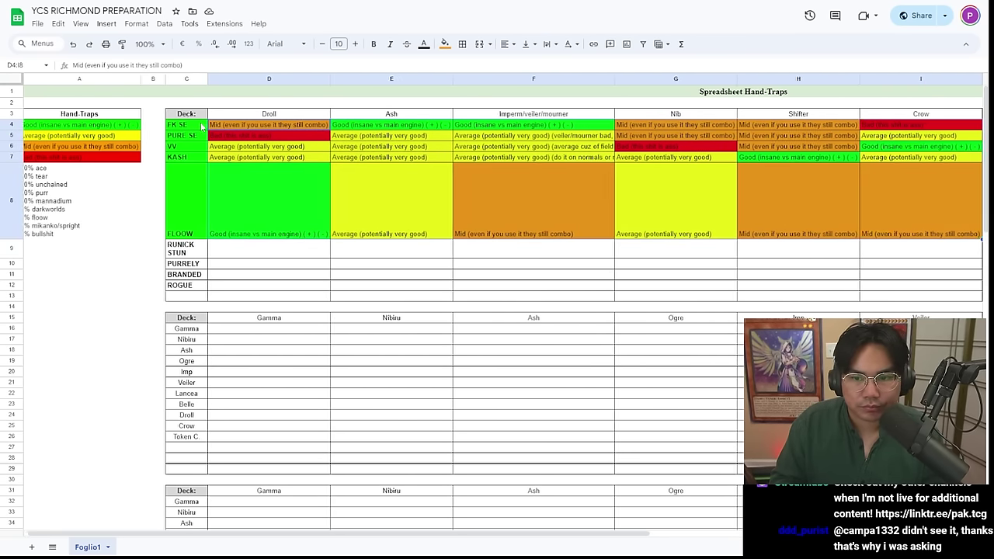
key("shift+Left")
key("shift+Left")
key("shift+Left")
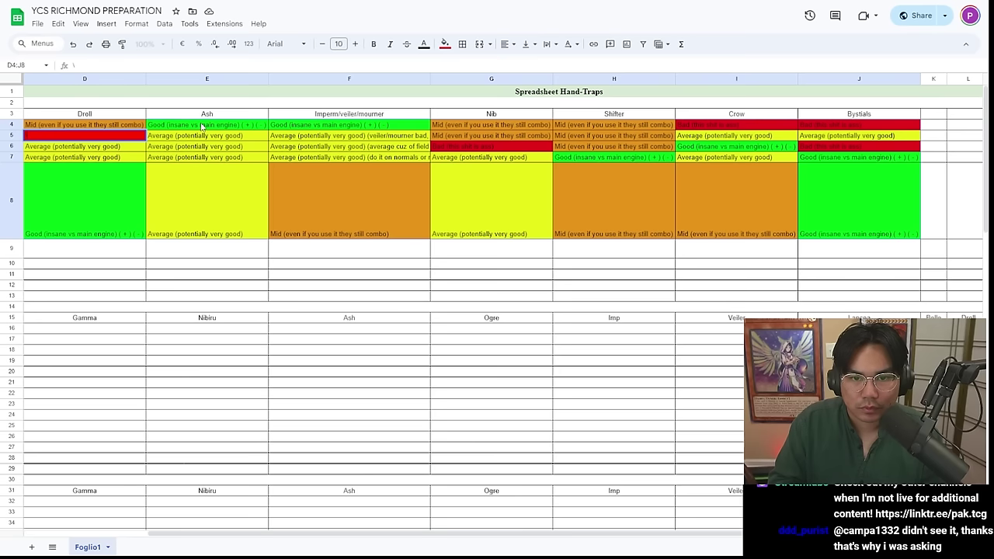
key("shift+Left")
key("shift+Left")
key("shift+Left")
key("shift+Left")
key("shift+Left")
key("shift+Left")
Copy the old hand-trap ratings in D4:M8 and clear their text from the table
key("shift+Up")
key("shift+Up")
key("shift+Up")
key("shift+Up")
key("shift+Down")
key("shift+Down")
key("shift+Down")
key("shift+Down")
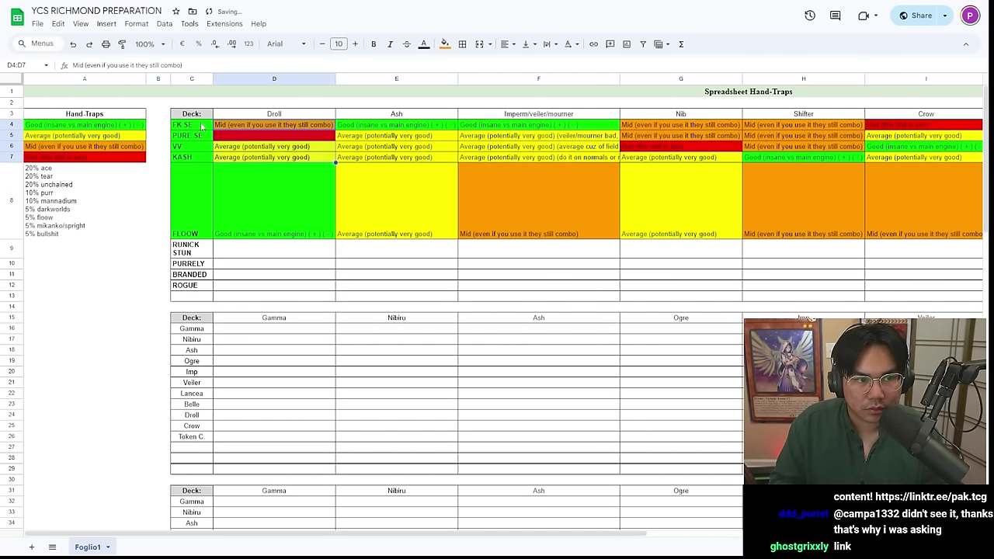
key("shift+Right")
key("shift+Right")
key("shift+Right")
key("shift+Right")
key("shift+Right")
key("shift+Right")
key("shift+Right")
key("ctrl+c")
key("Delete")
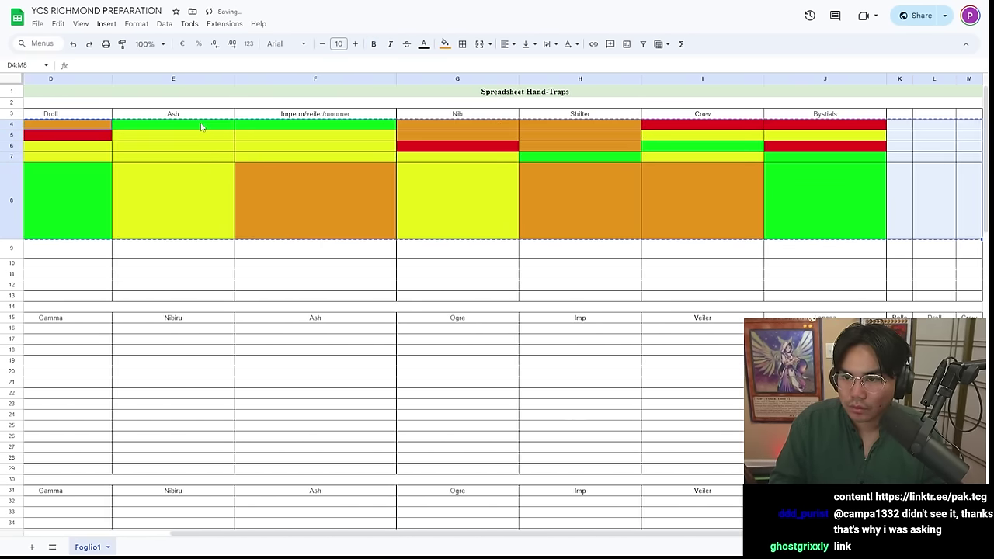
Change the fill colour of the cleared rating cells D4:Q8 to white
key("Left")
key("Left")
key("Left")
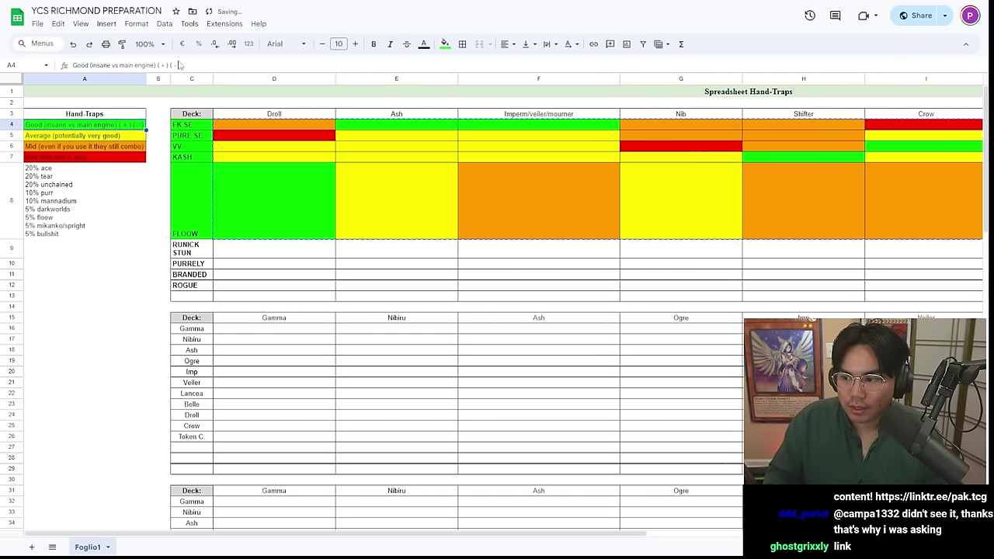
left_click_drag(274, 125, 826, 215)
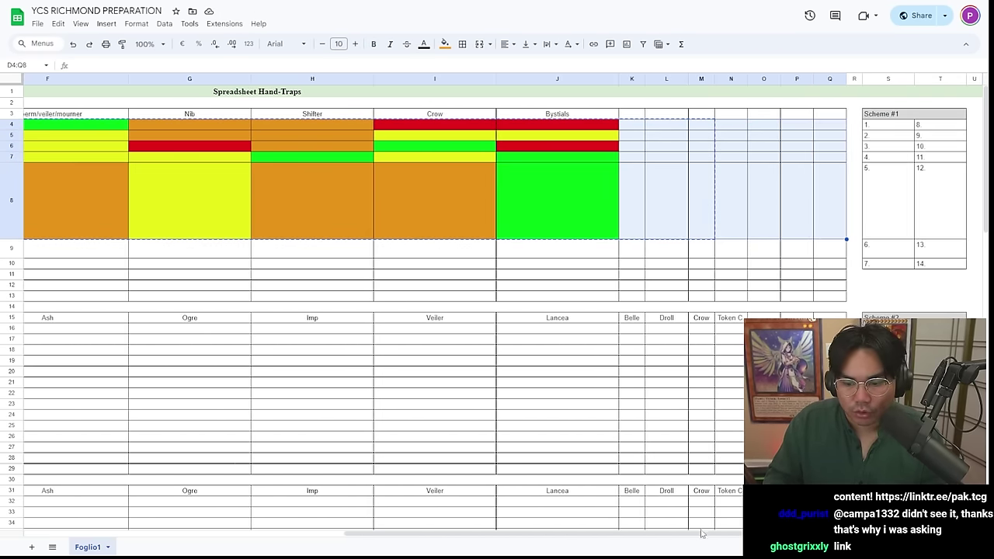
scroll(404, 521, "left", 5)
scroll(405, 521, "left", 2)
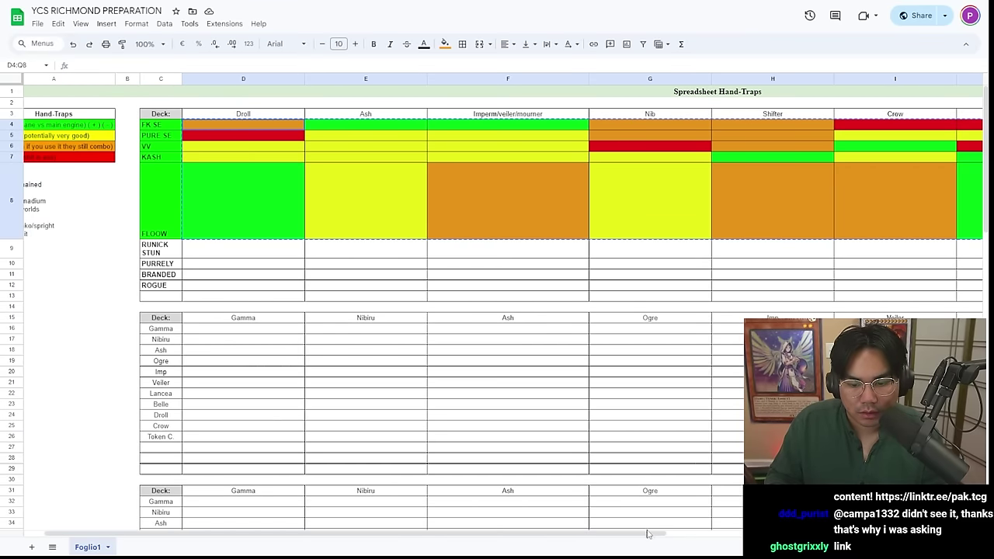
left_click(445, 44)
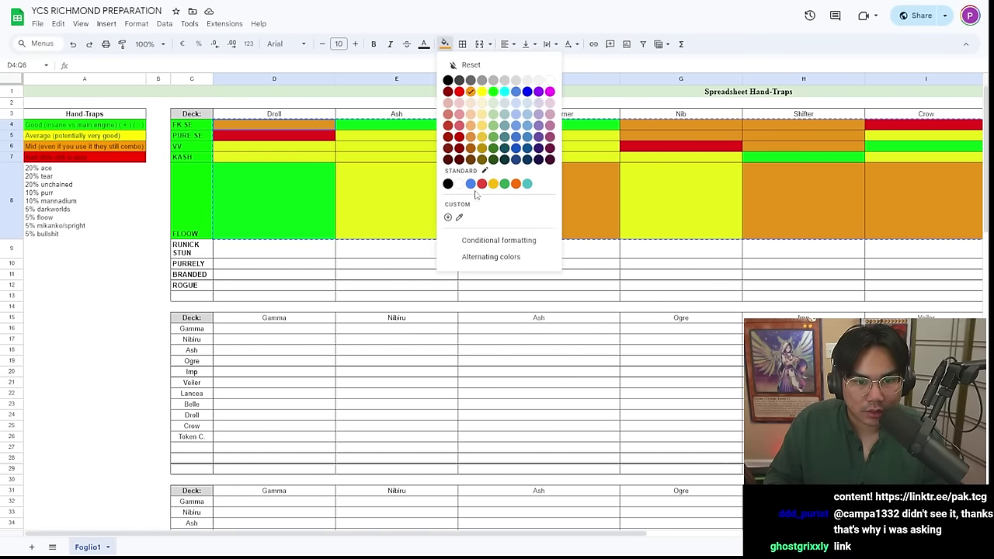
left_click(460, 185)
left_click(454, 236)
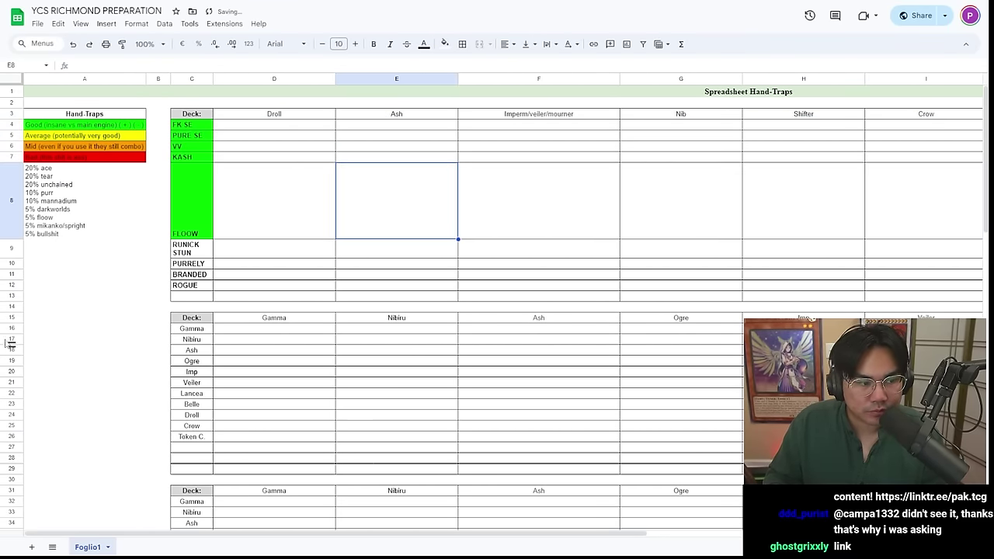
left_click(12, 308)
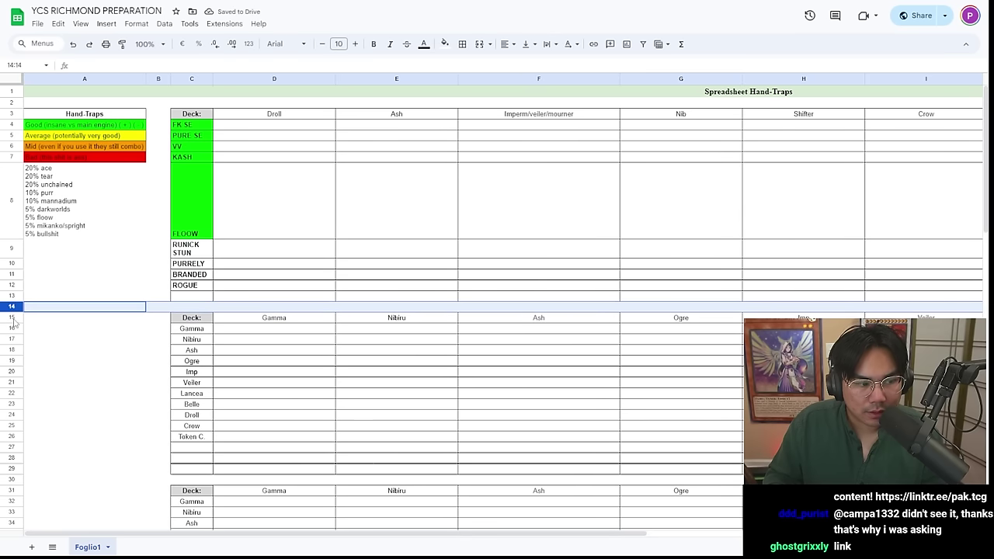
left_click(100, 308)
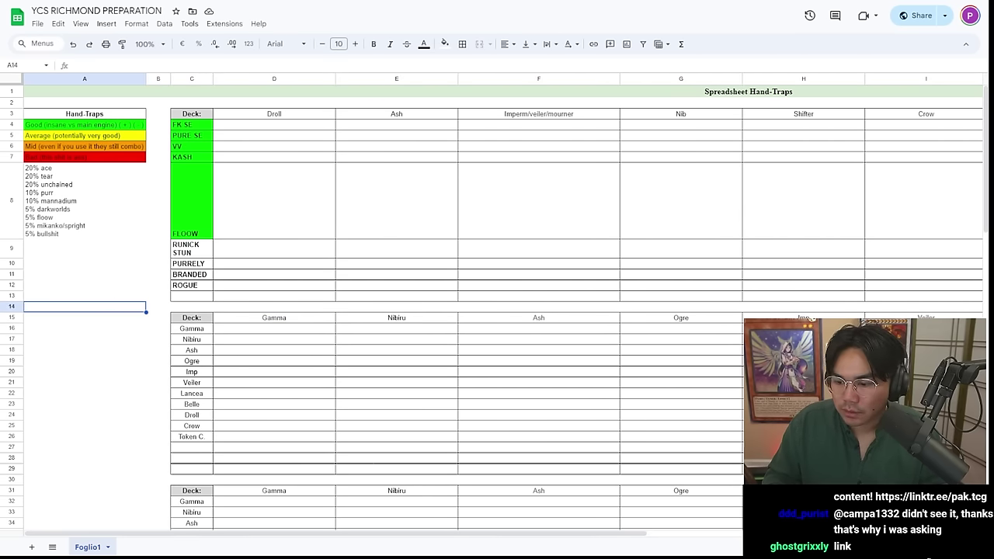
key("alt+Tab")
left_click(375, 216)
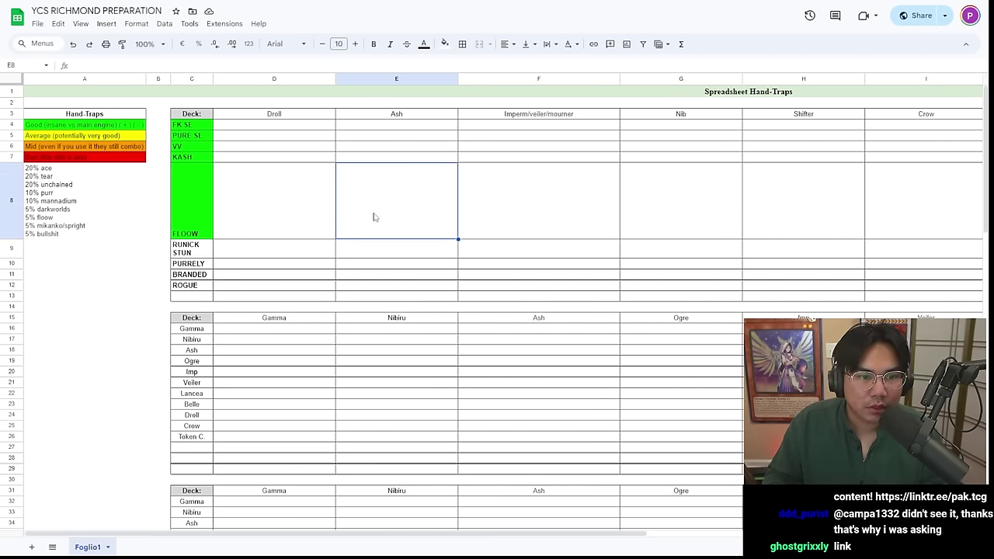
Switch to the YCS Raleigh notes and review the expected decks and the number of rounds for each
key("alt+Tab")
left_click_drag(606, 102, 606, 80)
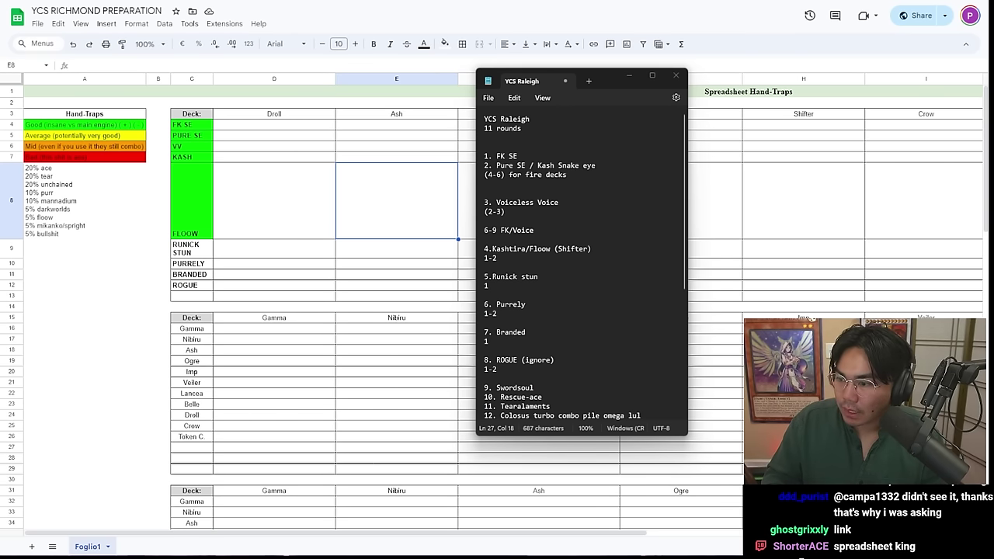
left_click(485, 147)
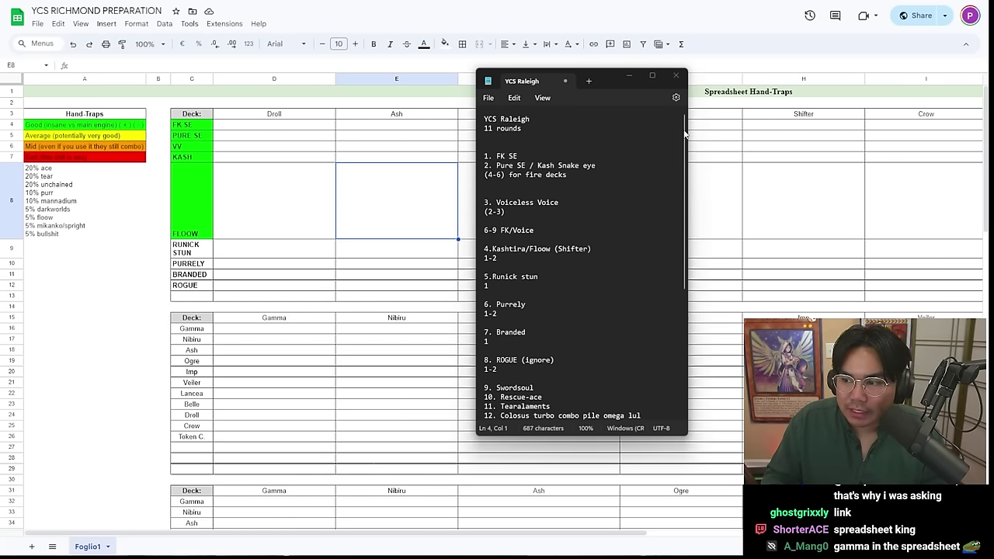
left_click_drag(685, 134, 598, 104)
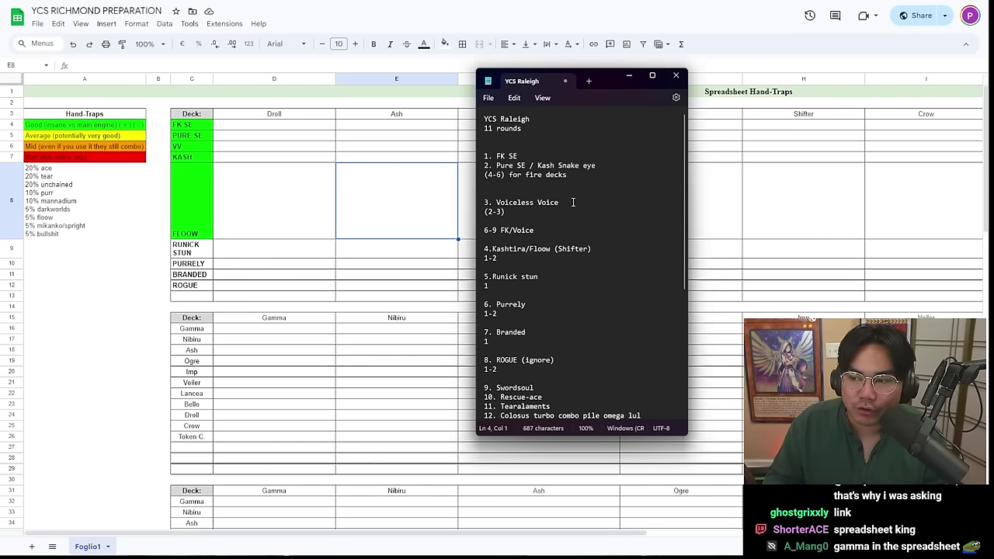
left_click(555, 363)
left_click(564, 333)
left_click(564, 303)
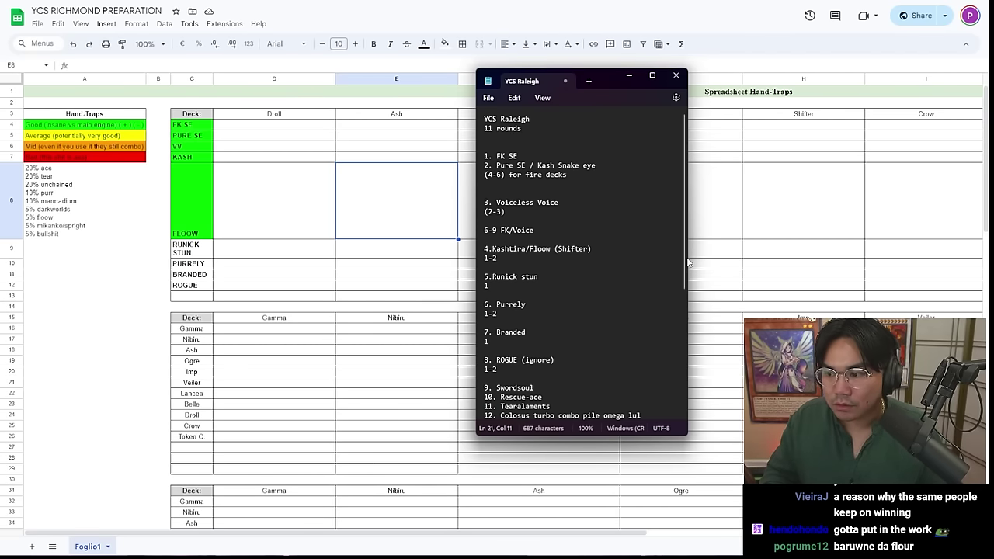
Clear the old hand-trap headers in row 3 from D3 onward and enter Veiler/Imperm as the header in D3
left_click(313, 118)
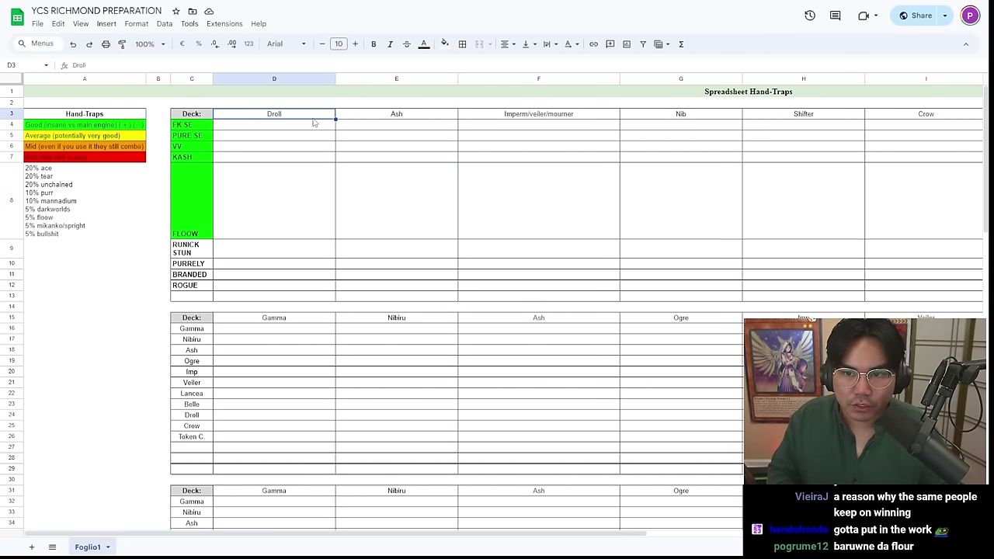
key("ctrl+shift+Right")
key("ctrl+shift+Left")
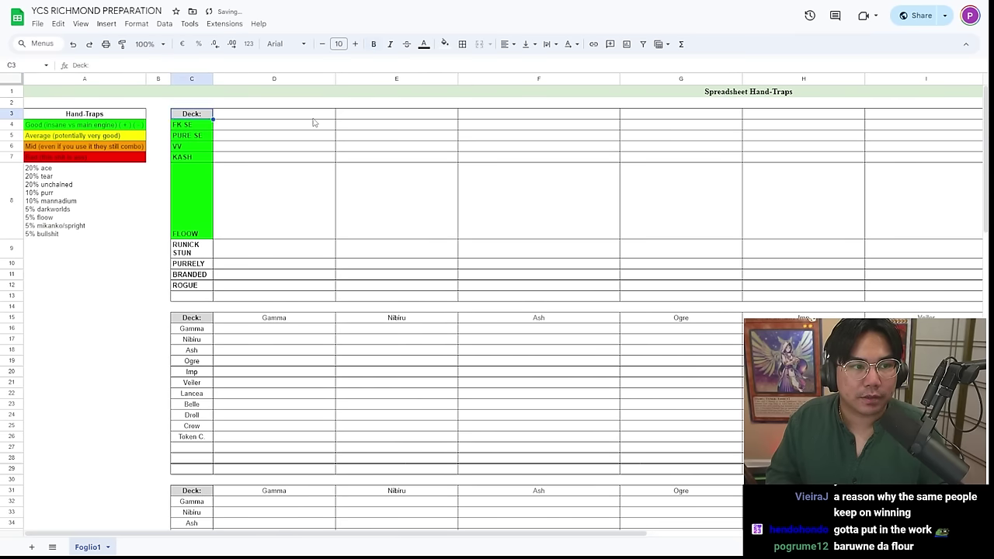
type("Veiler/I")
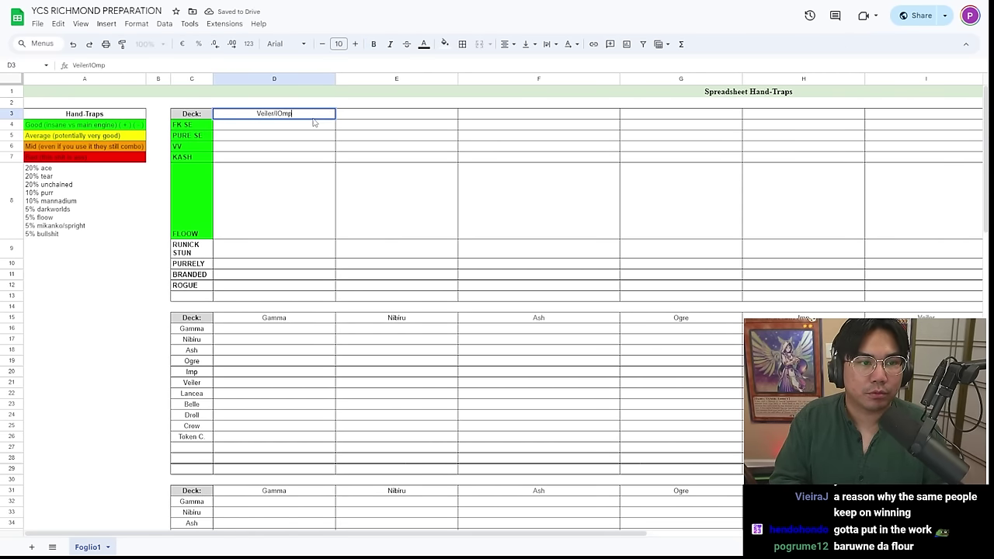
type("mperm")
key("Return")
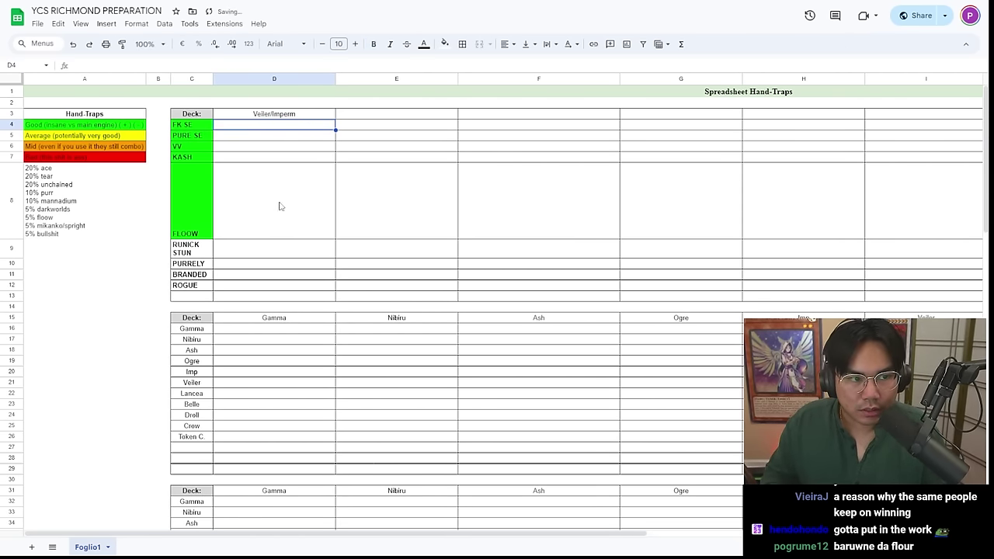
key("shift+Down")
key("shift+Down")
key("shift+Down")
key("shift+Down")
key("shift+Down")
key("shift+Down")
key("shift+Down")
key("shift+Down")
key("shift+Down")
key("shift+Down")
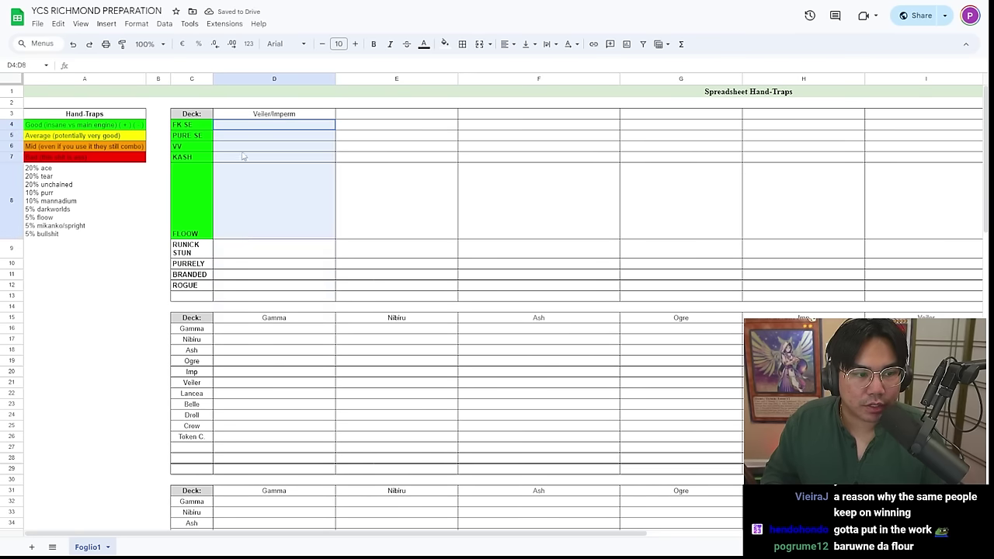
Change the fill colour of the deck-name cells C4:C12 to white
left_click_drag(191, 125, 192, 285)
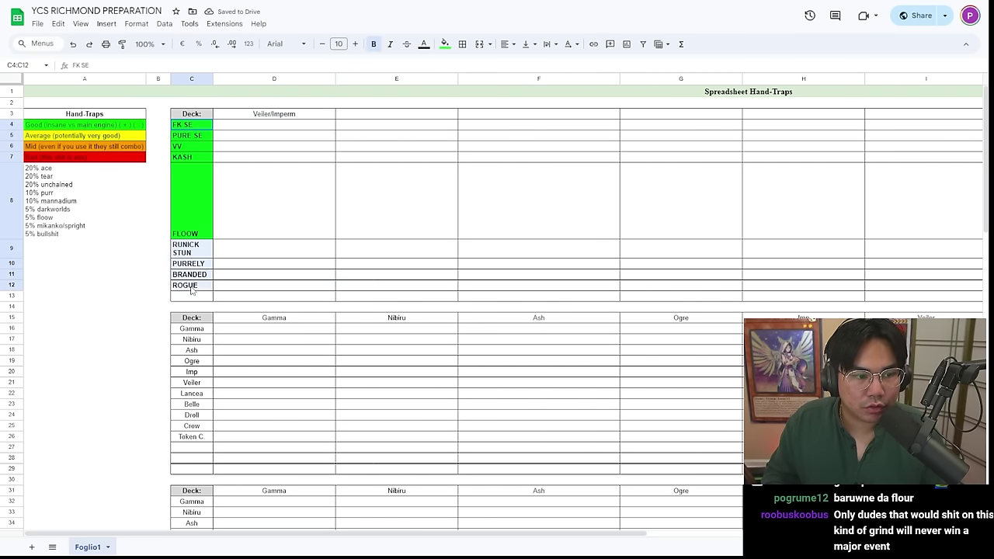
left_click(445, 43)
left_click(458, 193)
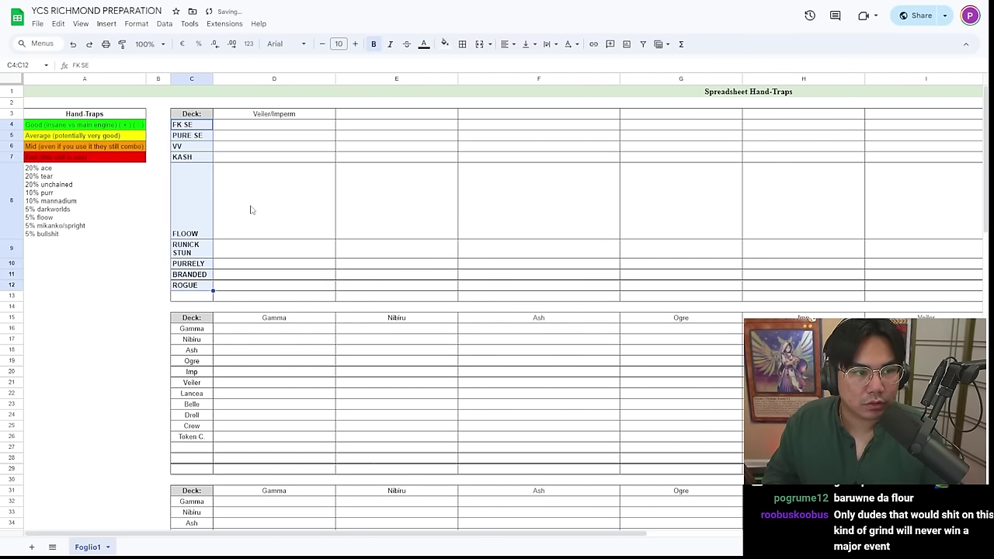
left_click(249, 208)
left_click(208, 129)
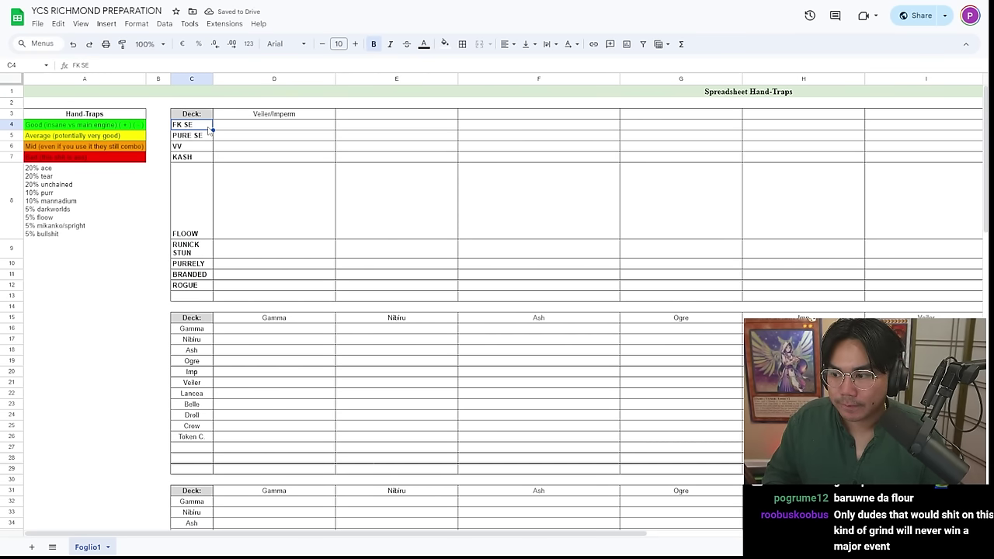
Copy the "Good (insane vs main engine) ( + ) ( - )" legend rating into D4 and D5 for FK SE and PURE SE
left_click(247, 131)
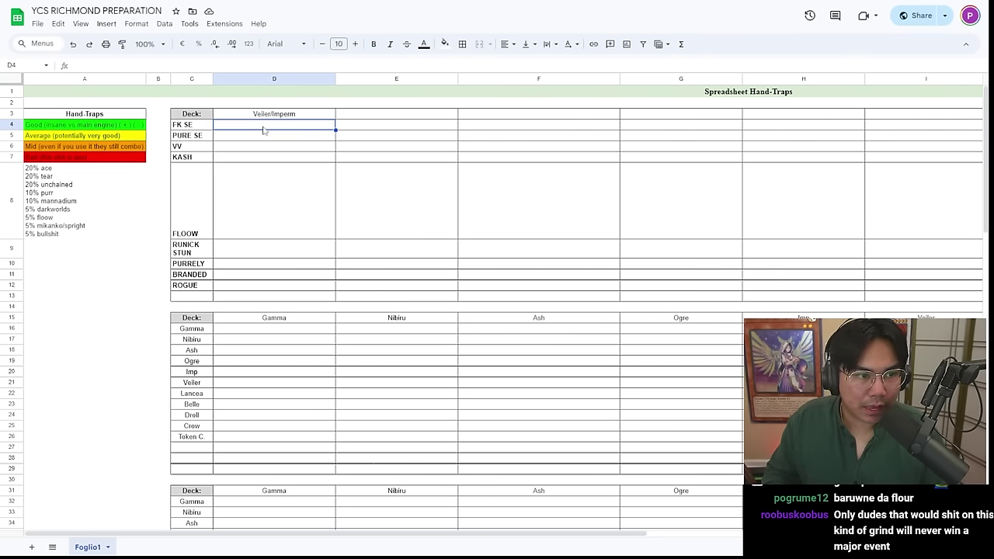
left_click(132, 131)
key("ctrl+c")
left_click(245, 130)
key("ctrl+v")
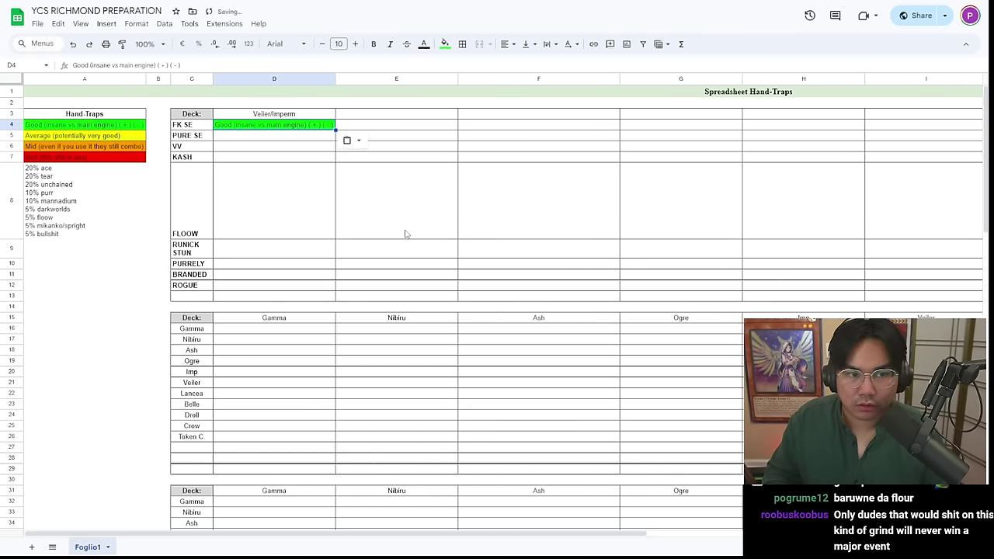
key("Down")
key("ctrl+v")
key("Down")
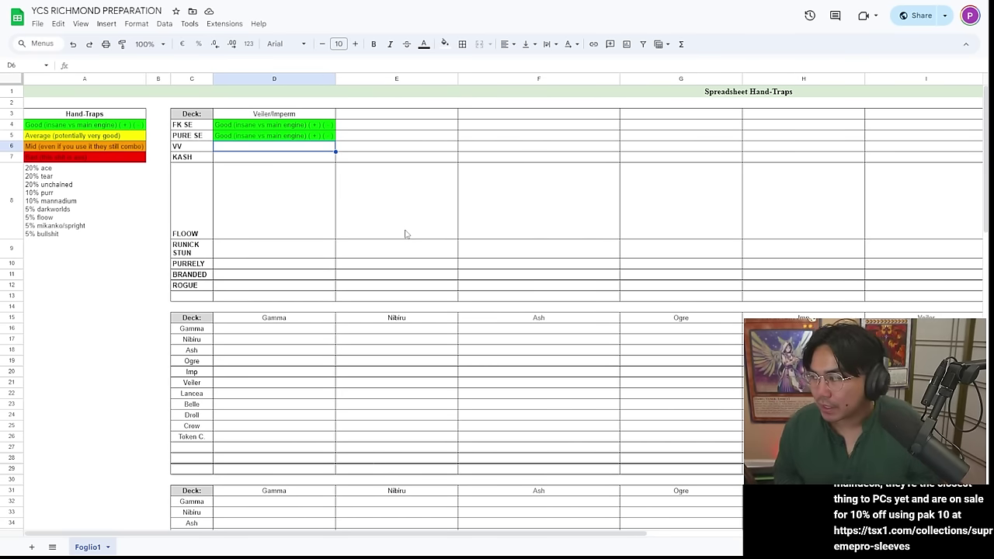
Copy the "Average (potentially very good)" legend rating into D6 as the Veiler/Imperm rating for VV
mouse_move(494, 2)
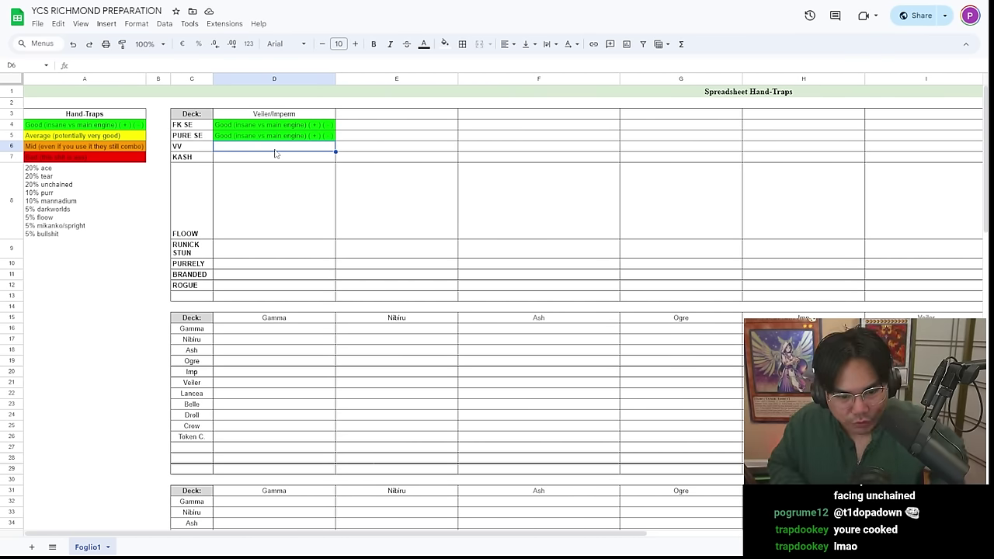
key("Left")
key("Left")
key("Left")
key("Up")
key("ctrl+c")
key("Down")
key("Right")
key("Right")
key("Right")
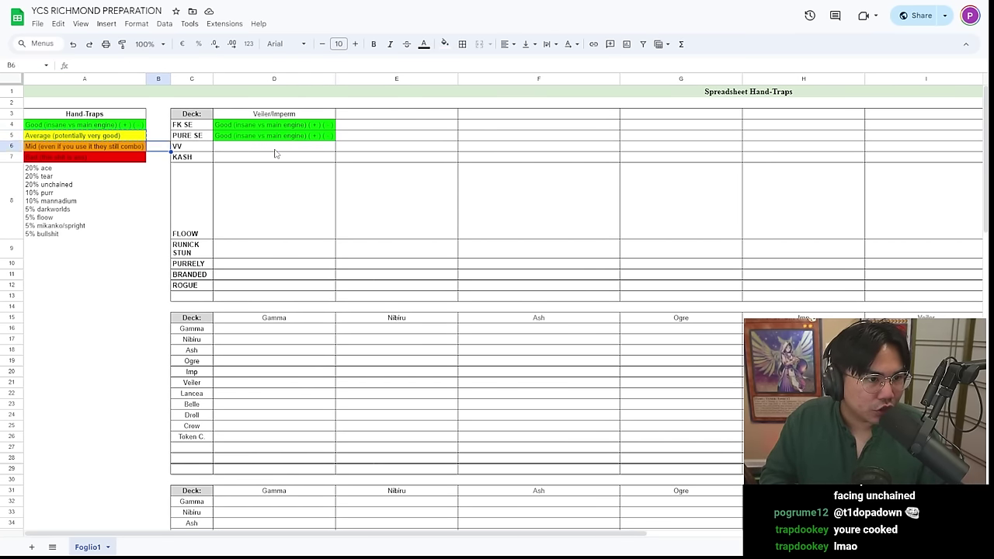
key("ctrl+v")
key("Down")
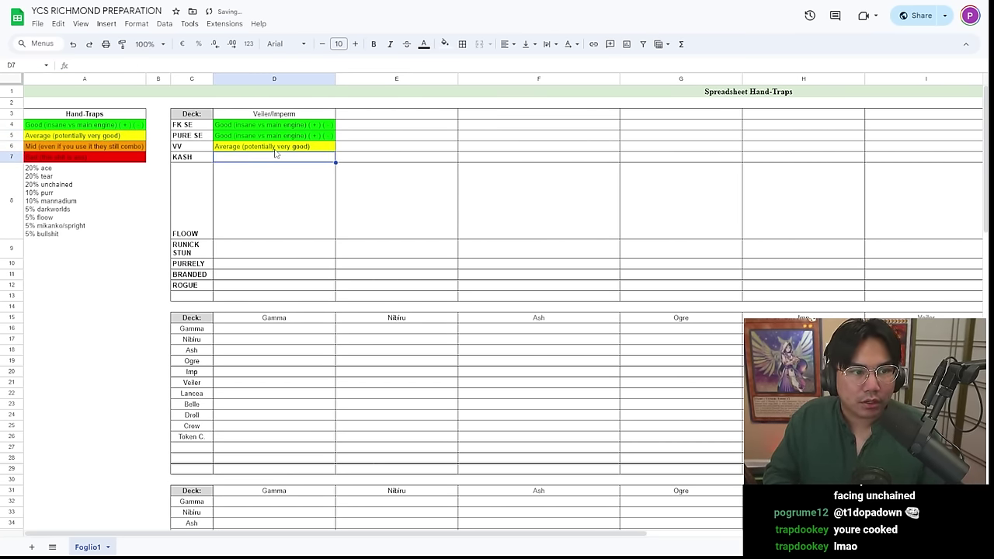
Copy the "Bad (this shit is ass)" legend rating into D7 as the Veiler/Imperm rating for KASH
key("Left")
key("Left")
key("Left")
key("Up")
key("Up")
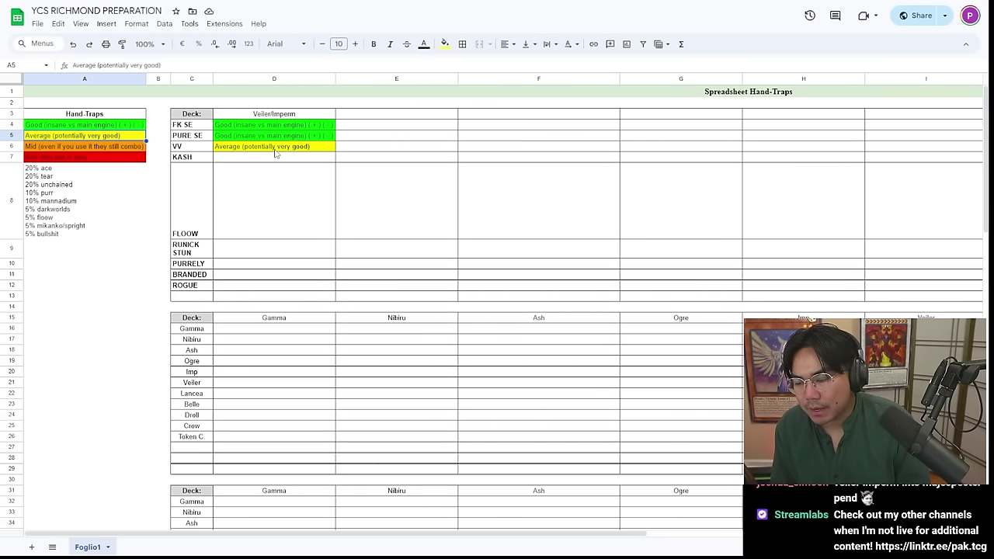
key("Right")
left_click(275, 150)
key("Down")
key("Left")
key("Left")
key("Right")
key("Right")
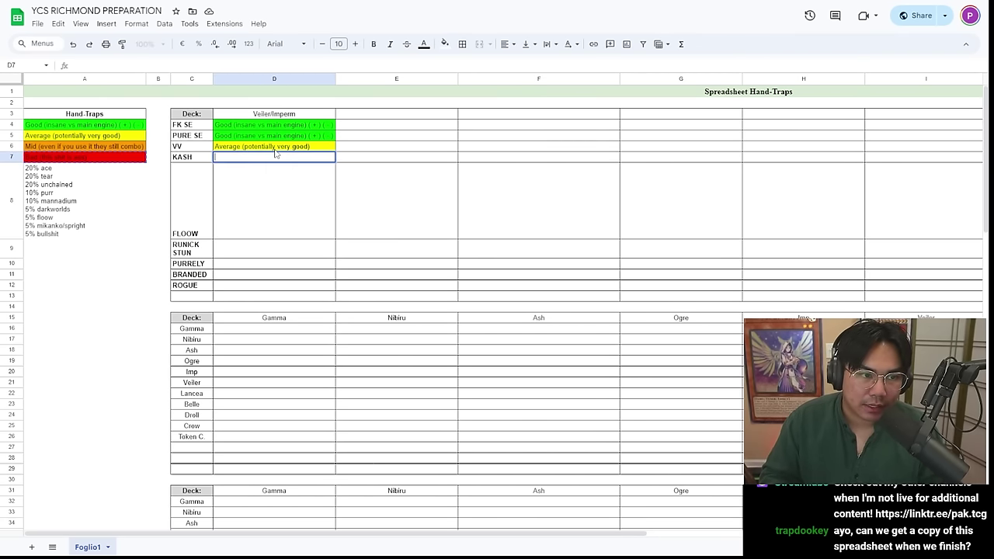
key("ctrl+v")
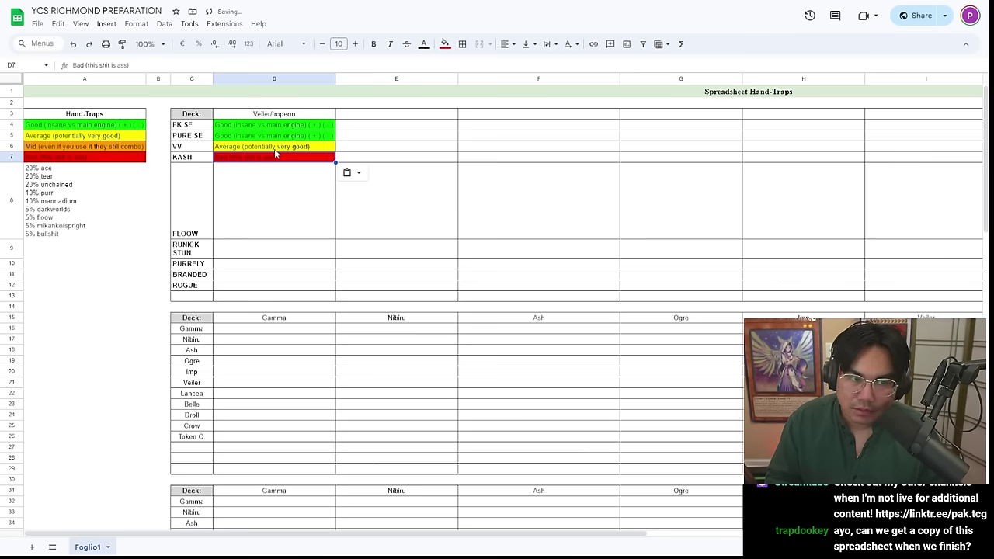
key("Down")
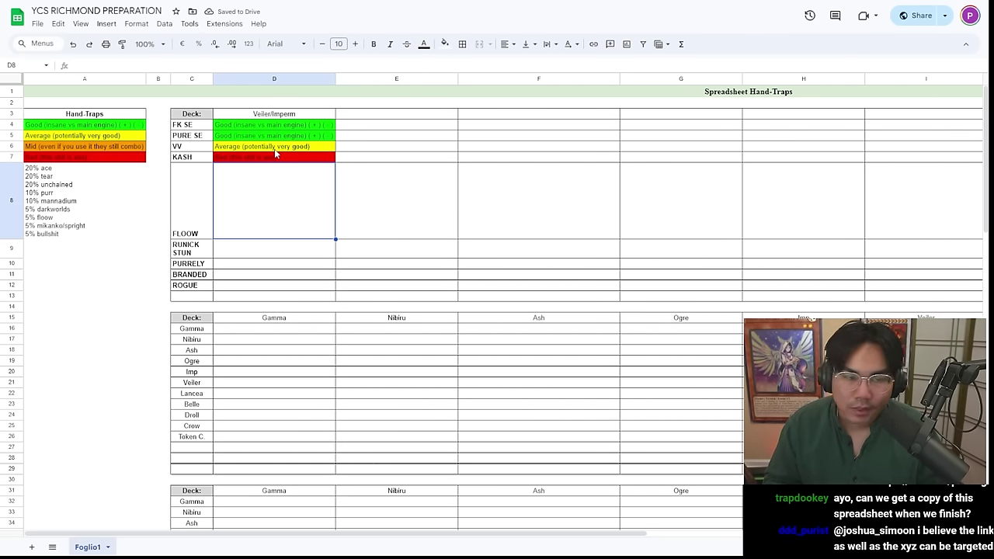
Replace the KASH rating in D7 with the "Mid (even if you use it they still combo)" rating from the legend
key("Home")
key("Up")
key("Up")
key("ctrl+c")
key("Right")
key("Right")
key("Right")
key("Down")
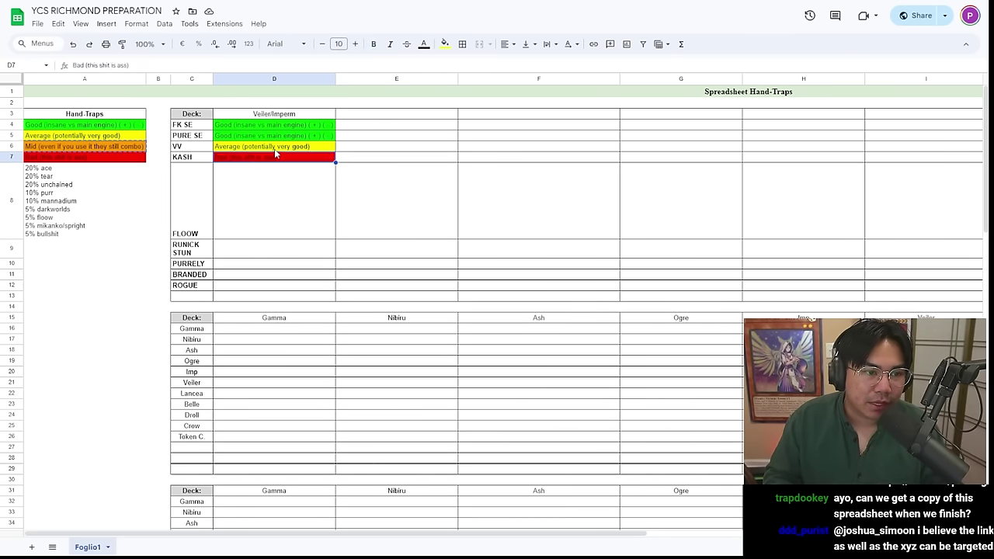
key("ctrl+v")
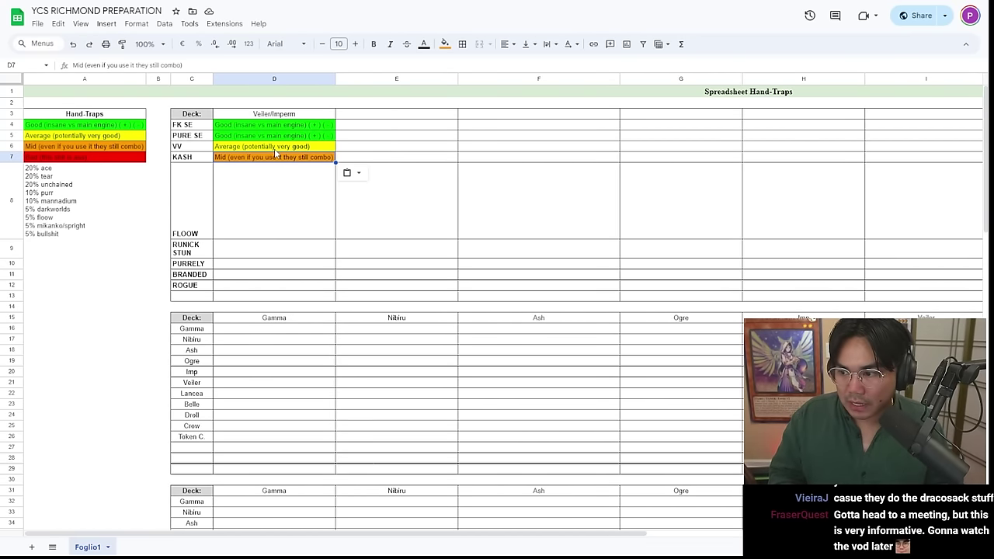
key("Down")
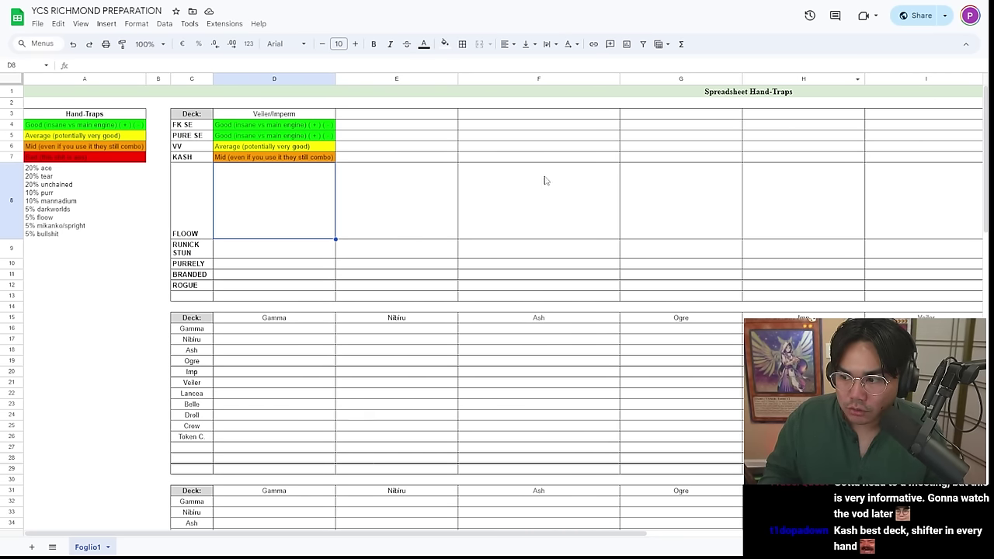
Copy the Good rating from D5 into D8 as the Veiler/Imperm rating for FLOOW
left_click(217, 136)
key("ctrl+c")
left_click(256, 198)
key("ctrl+v")
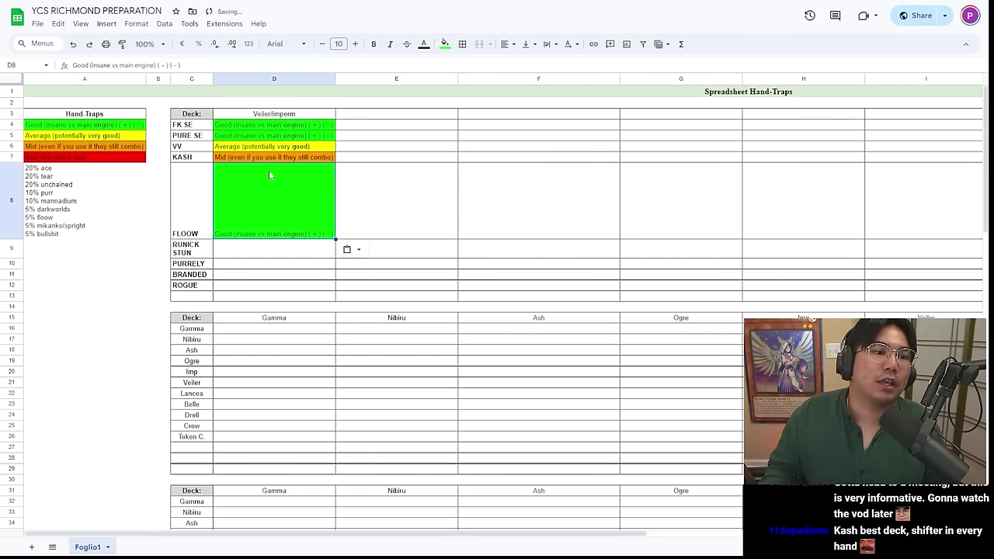
left_click(272, 175)
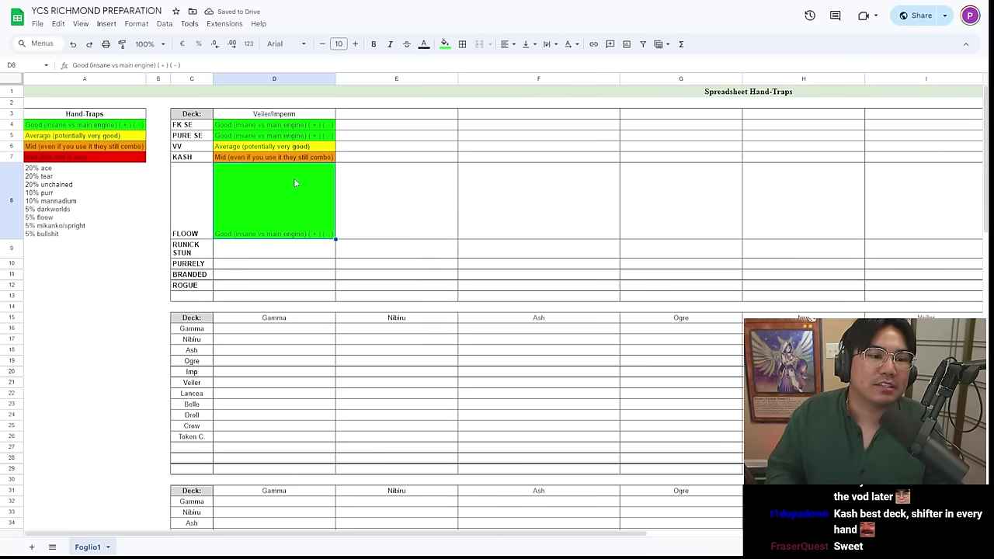
key("Up")
key("Up")
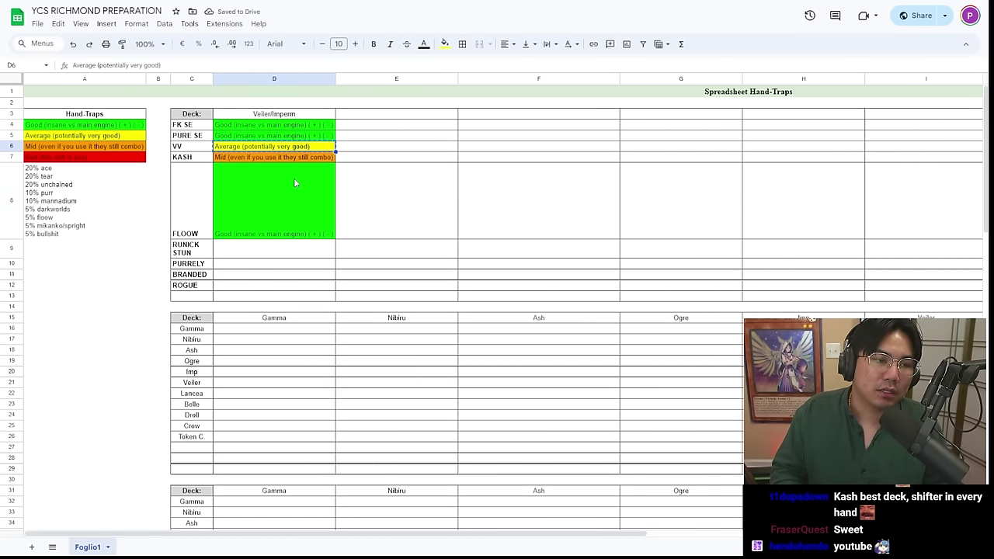
key("Down")
key("Down")
key("Up")
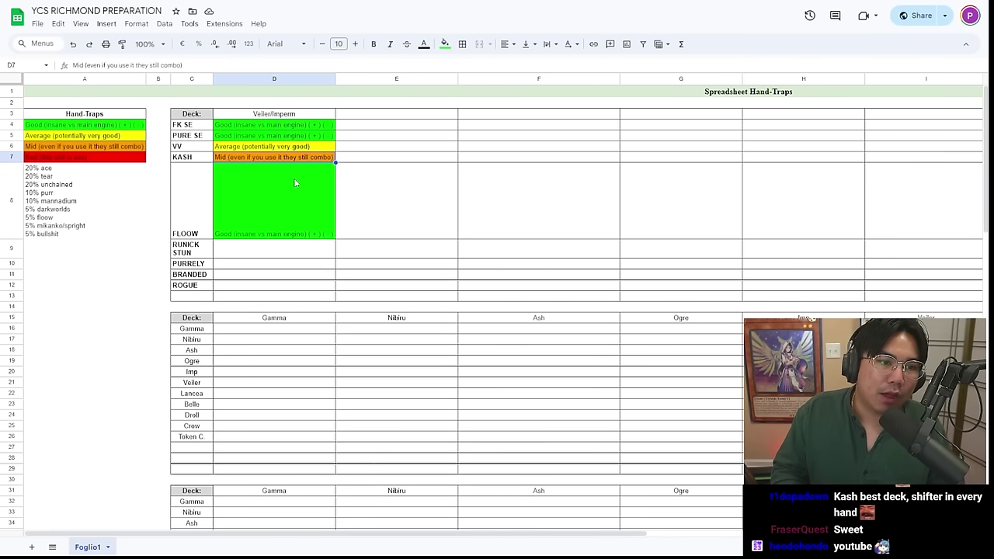
Replace the FLOOW rating in D8 with the "Average (potentially very good)" rating copied from D6
key("Up")
key("ctrl+c")
key("Down")
key("Down")
key("ctrl+v")
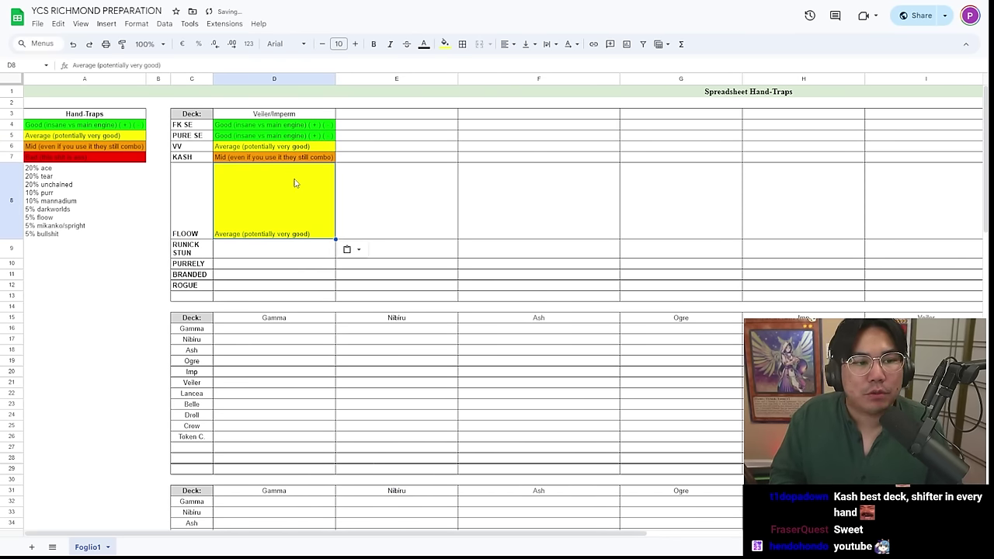
Change the FLOOW rating in D8 back to "Good (insane vs main engine) ( + ) ( - )", copied from D5
key("Up")
key("Up")
key("Up")
key("ctrl+c")
key("Down")
key("Down")
key("Down")
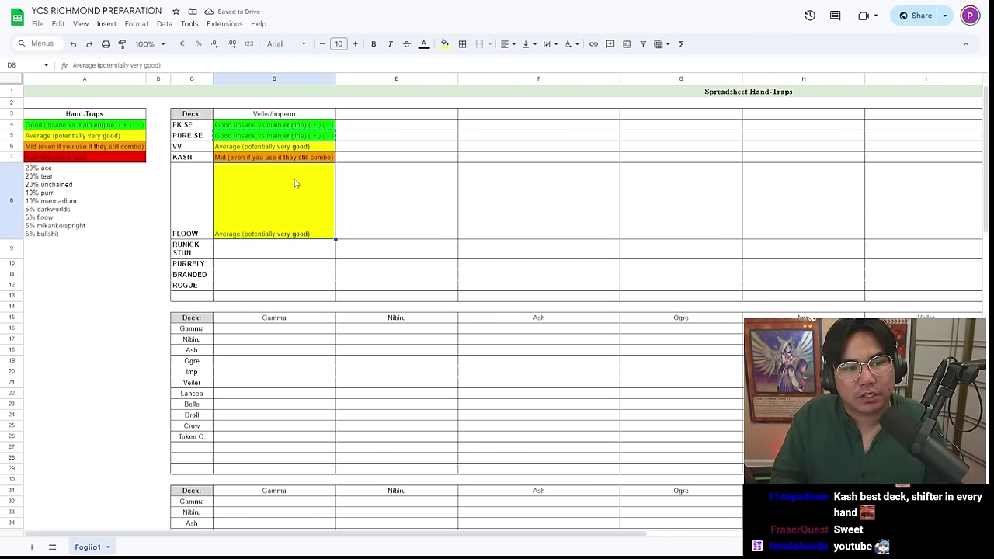
key("ctrl+v")
key("Down")
key("Up")
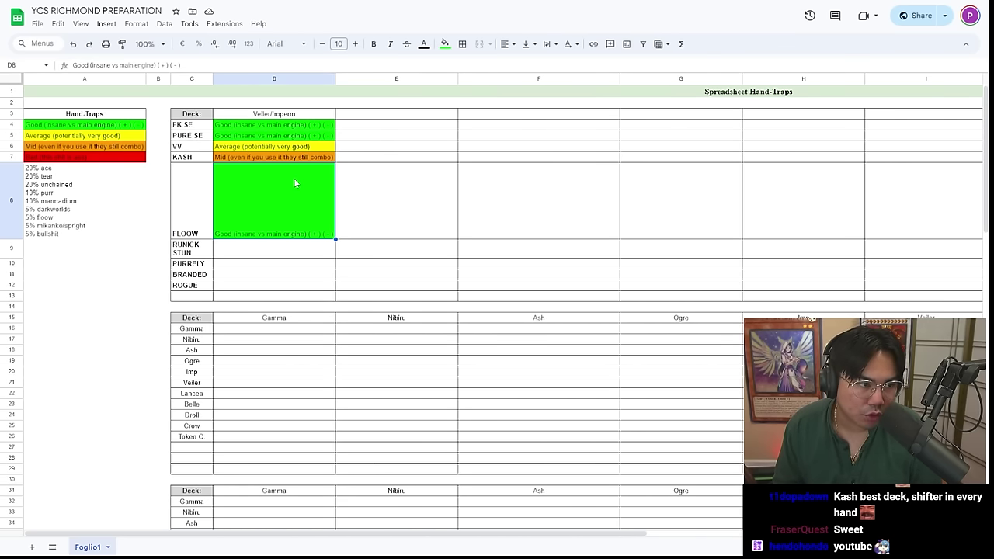
key("Left")
key("Left")
key("Left")
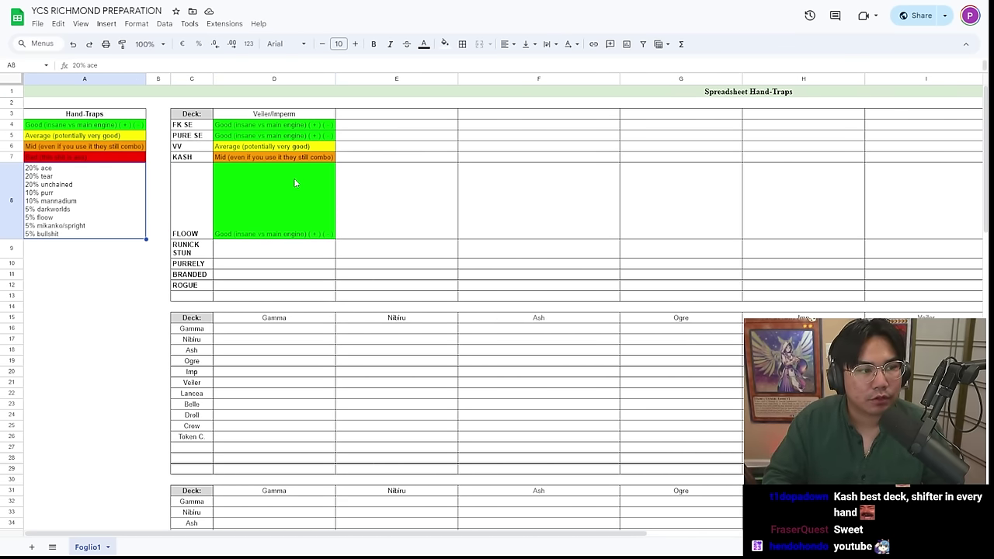
key("Delete")
key("ctrl+z")
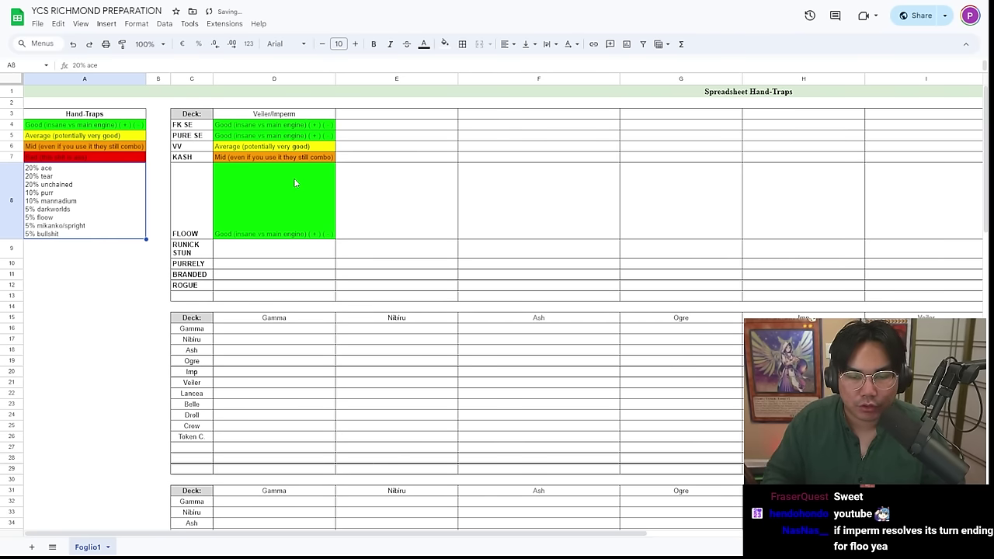
key("alt+Tab")
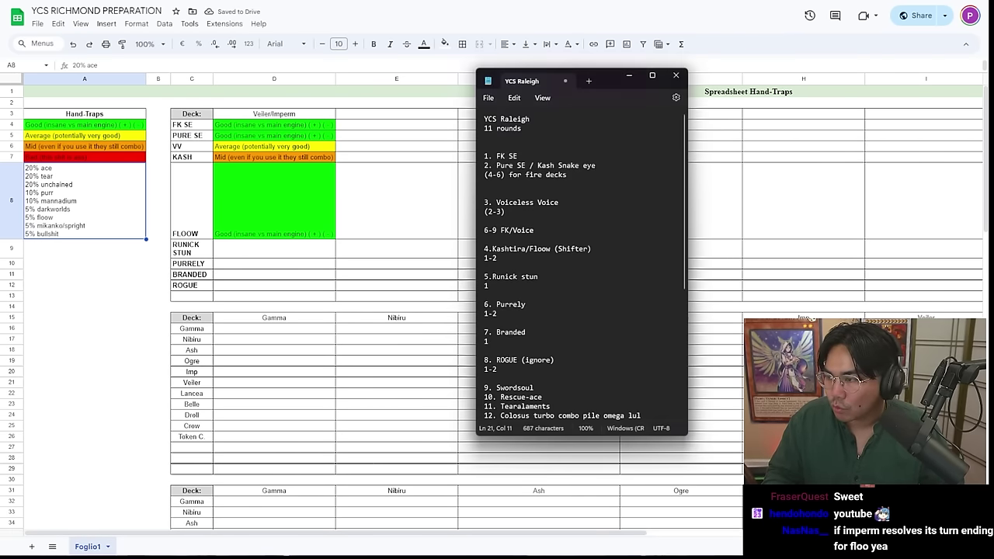
key("alt+Tab")
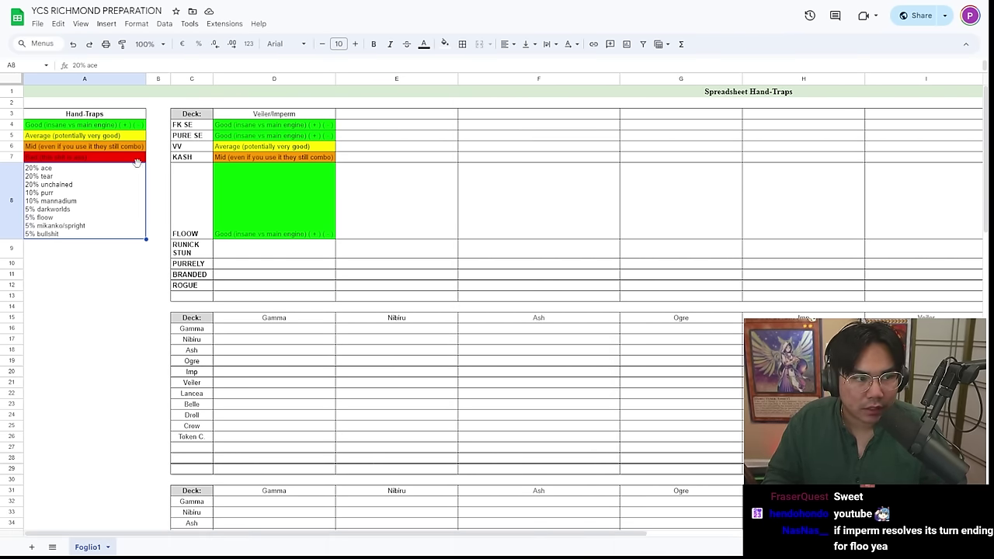
Rename the spreadsheet file as YCS RALEIGH PREPARATION
triple_click(116, 223)
left_click(97, 10)
double_click(76, 10)
type("RALEIGH")
key("Return")
Replace the percentage list in A8 with the YCS Raleigh notes, copied from the title down to "8. ROGUE (ignore) 1-2"
left_click_drag(78, 233, 12, 164)
key("alt+Tab")
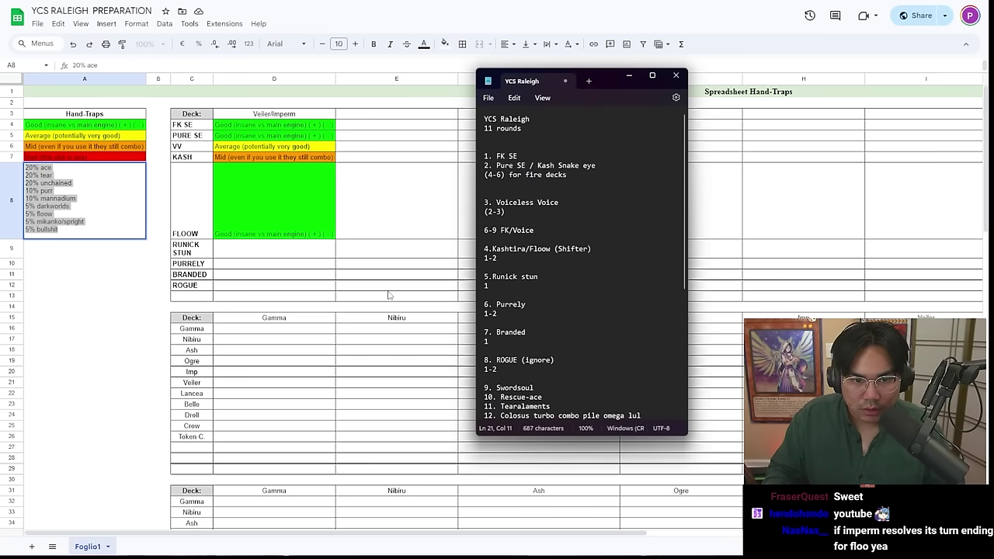
left_click_drag(550, 366, 460, 117)
key("ctrl+c")
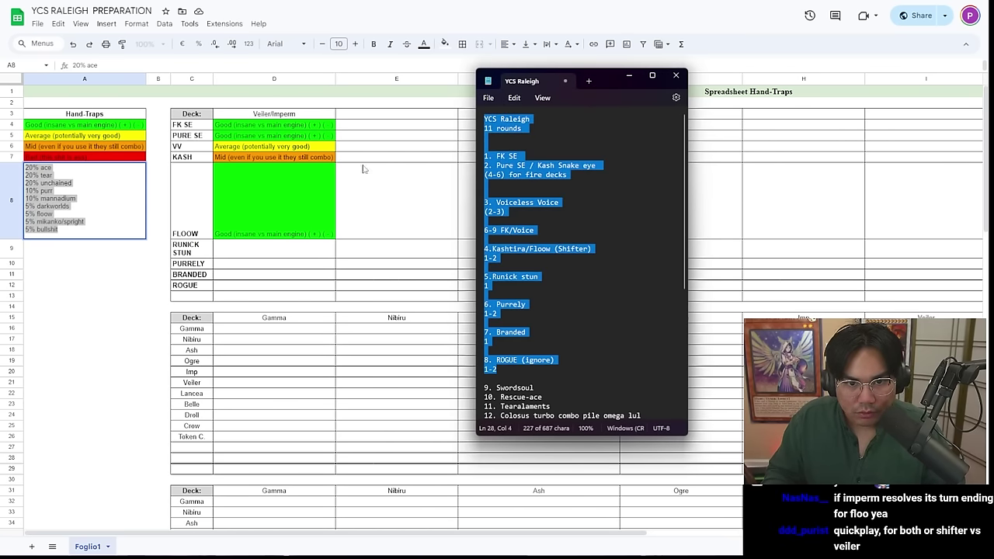
key("alt+Tab")
key("ctrl+v")
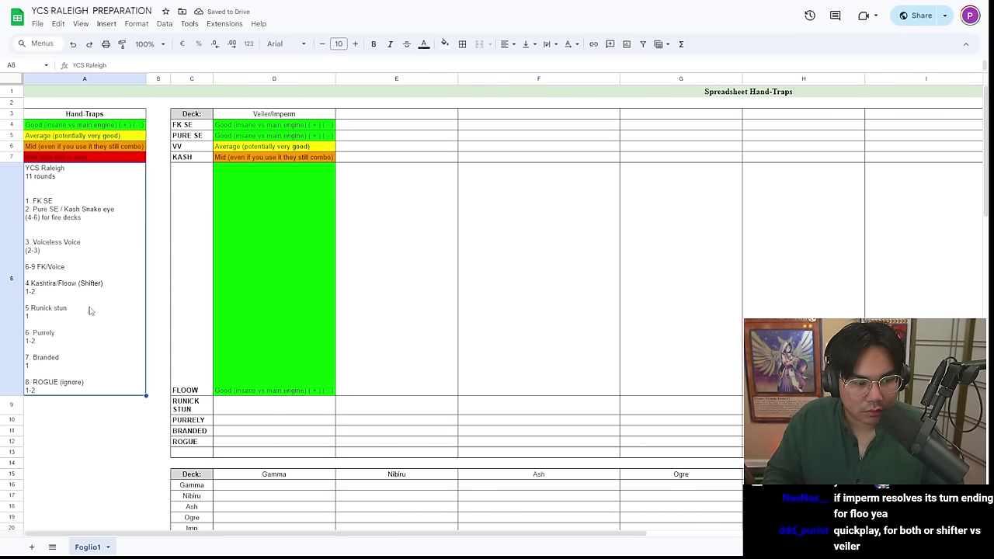
Rename the Foglio1 sheet as HT
right_click(90, 547)
left_click(112, 417)
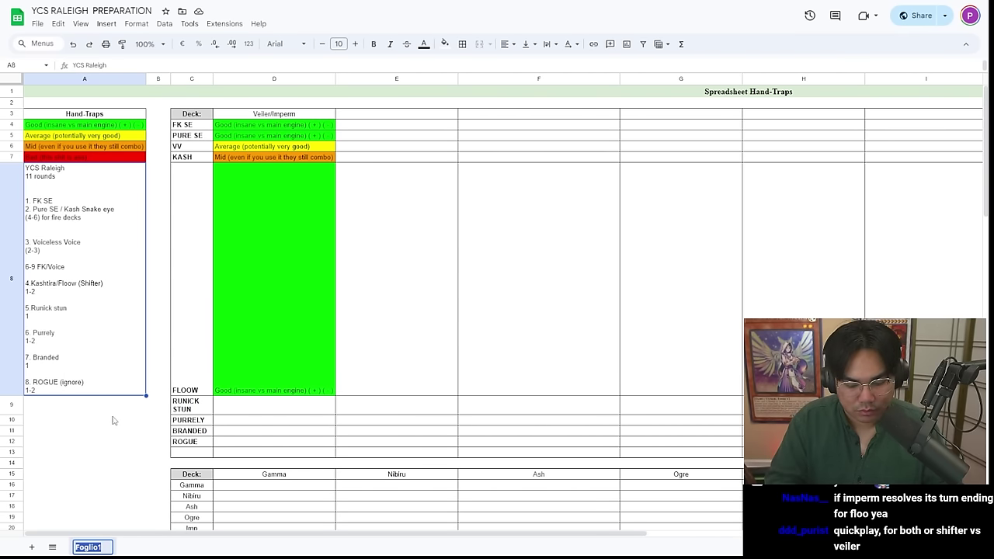
type("HT")
key("Return")
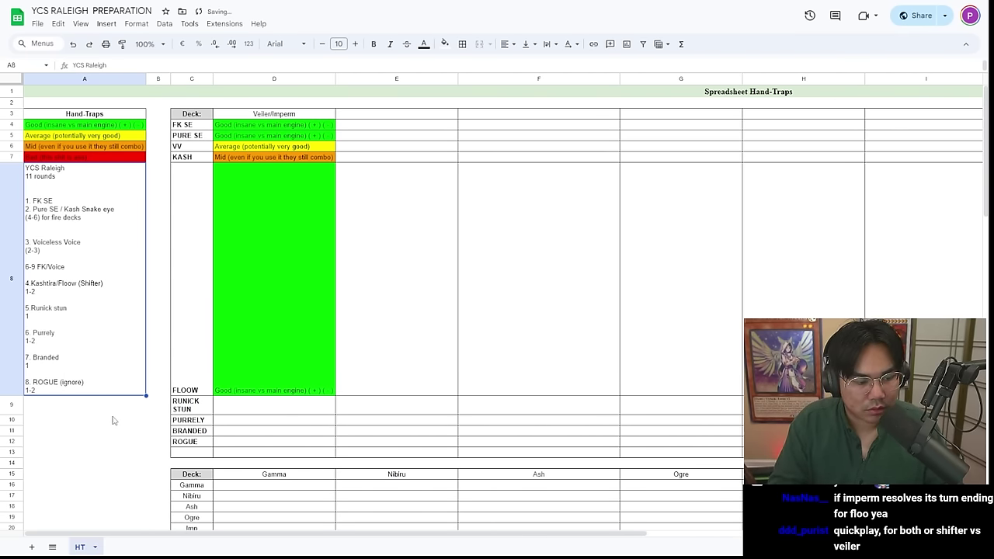
Add a new sheet to the workbook and name it Decklist
left_click(31, 547)
right_click(122, 547)
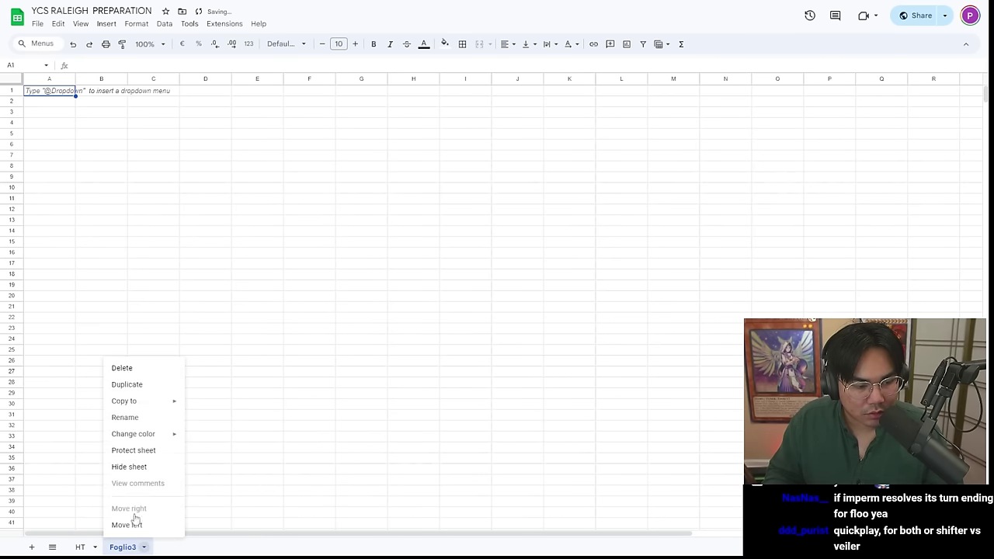
left_click(149, 420)
type("Decklist")
key("Return")
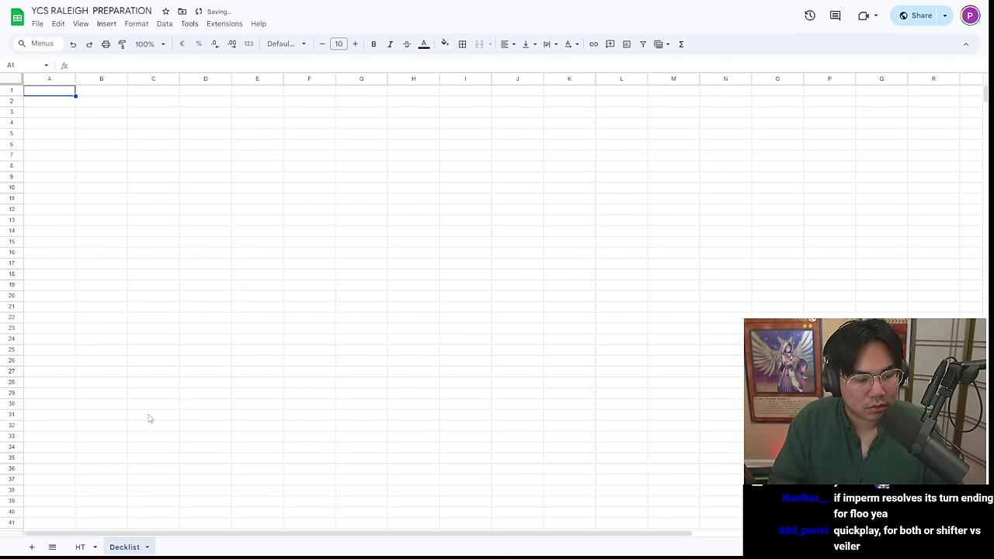
Rename the Decklist sheet as Meta and move it ahead of the HT sheet
right_click(124, 547)
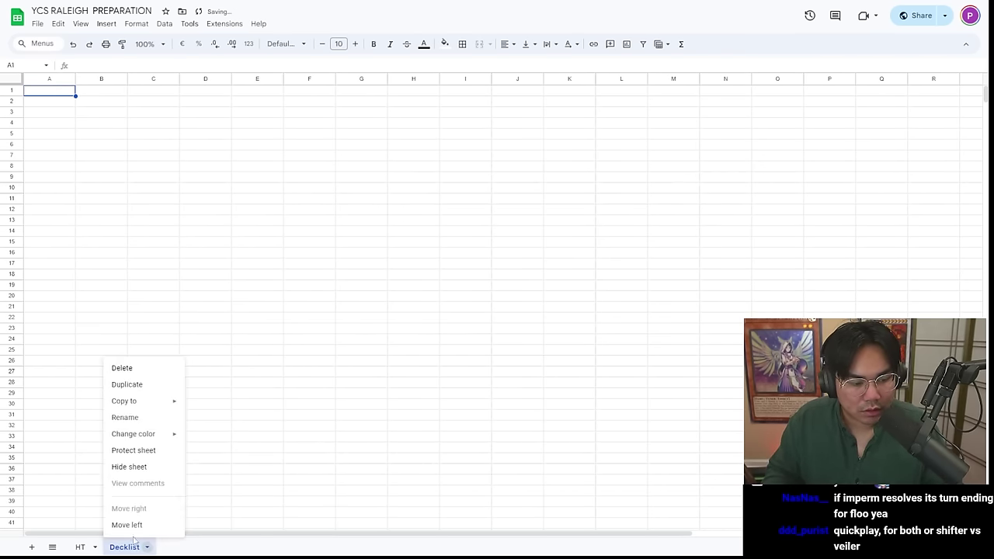
left_click(156, 420)
type("Meta")
key("Return")
left_click_drag(113, 552, 78, 548)
Copy the YCS Raleigh notes from A8 on HT into A1 of Meta, and widen column A to fit the text
left_click(121, 546)
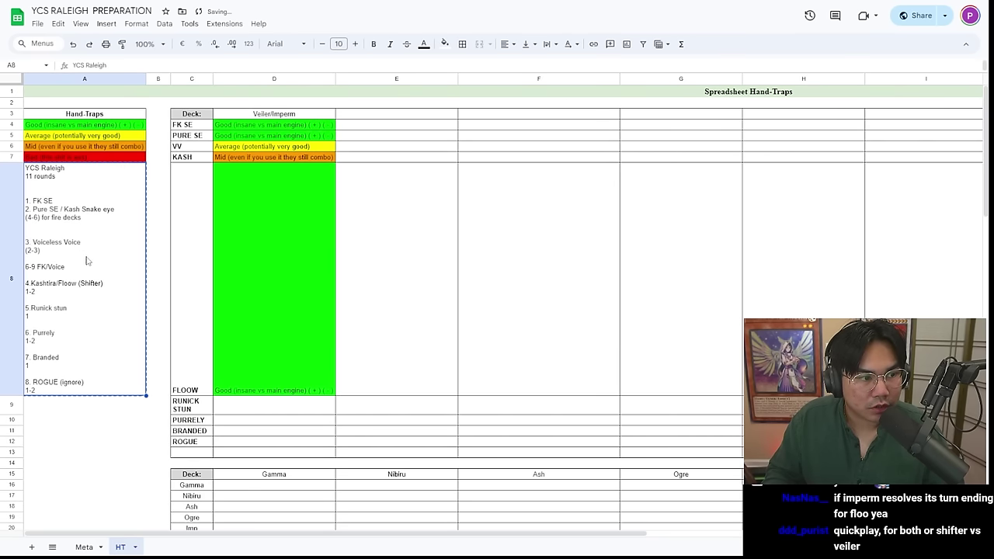
left_click(84, 546)
key("ctrl+v")
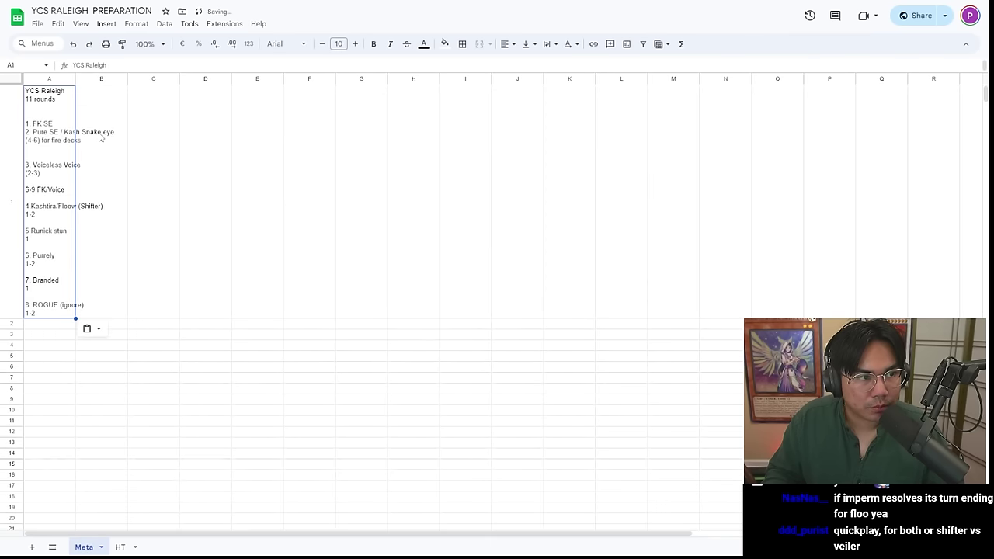
left_click(78, 79)
left_click_drag(78, 79, 134, 80)
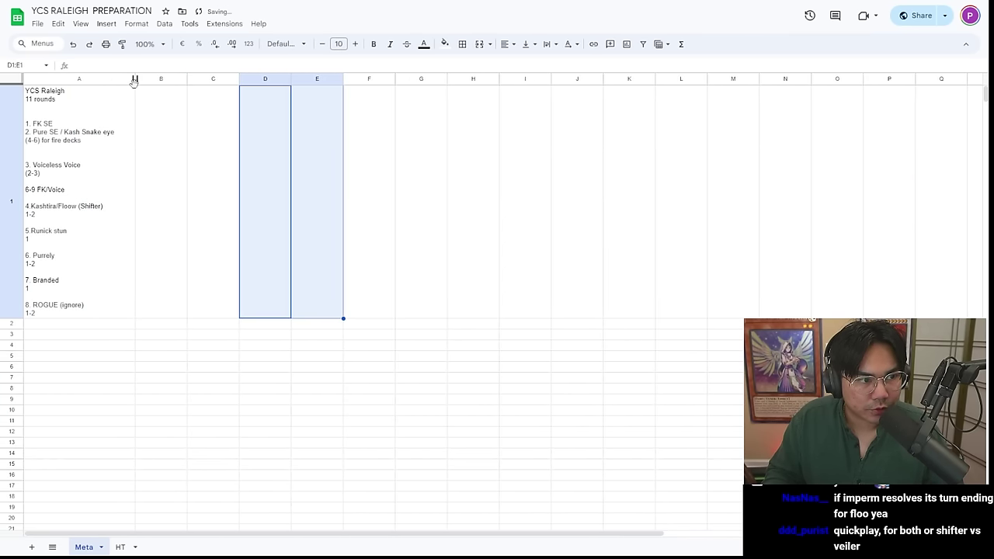
left_click(207, 202)
left_click(165, 514)
Clear the YCS Raleigh notes from A8 on the HT sheet
left_click(118, 548)
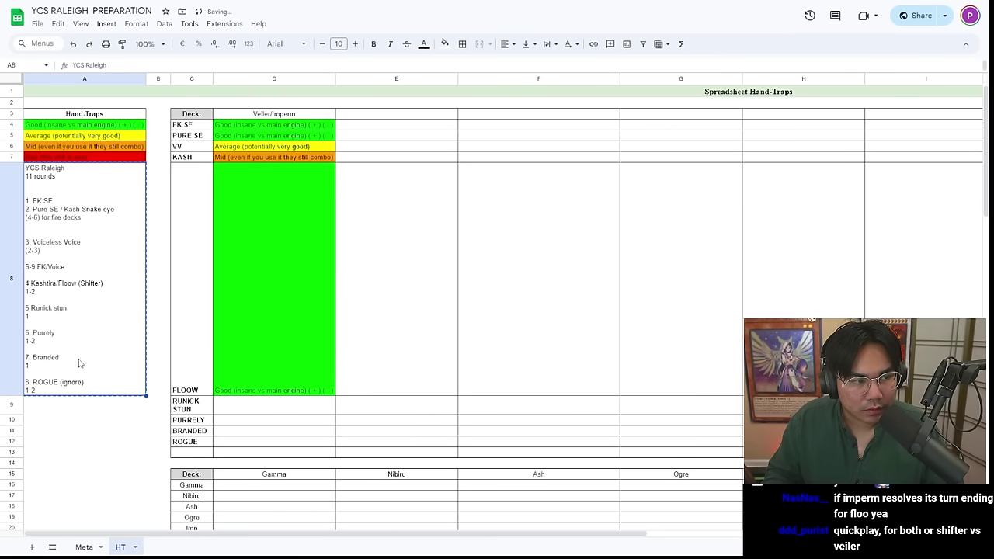
key("Delete")
key("Right")
key("Right")
key("Right")
key("Down")
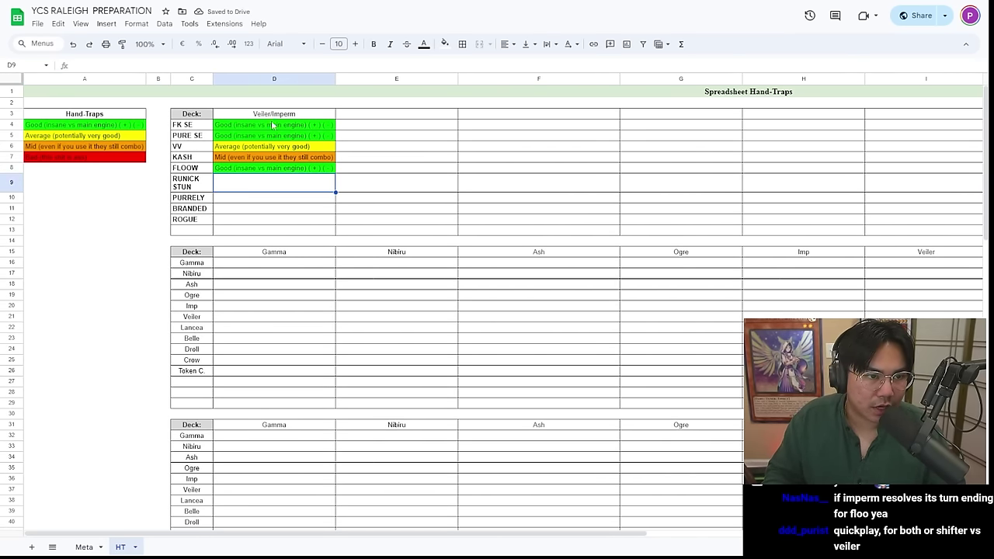
Shorten the Veiler/Imperm header in D3 to Veiler and enter Imperm as the header in E3
left_click(280, 115)
double_click(301, 114)
key("BackSpace")
key("BackSpace")
key("BackSpace")
key("BackSpace")
key("BackSpace")
key("BackSpace")
key("BackSpace")
key("Tab")
type("Imp")
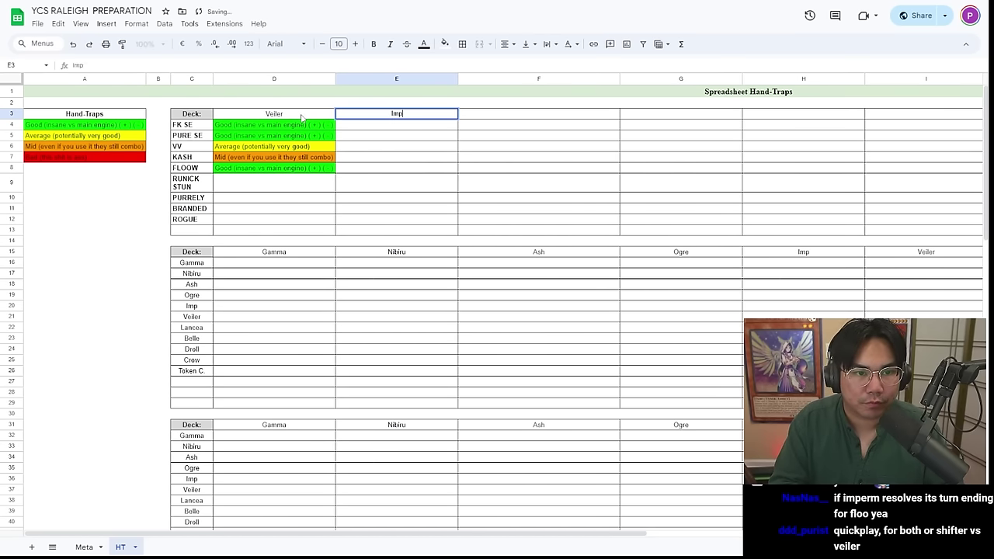
type("erm")
key("Return")
Copy the Good rating from D8 into E9 as the Imperm rating for RUNICK STUN
key("Down")
key("Down")
key("Down")
key("Down")
key("Down")
key("Up")
key("ctrl+c")
key("Down")
key("Right")
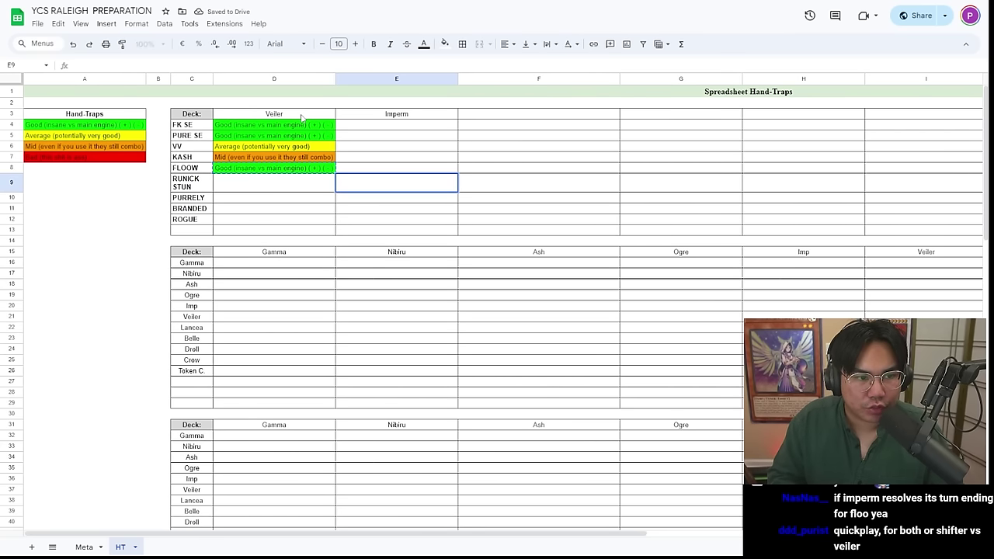
key("ctrl+v")
Copy the red Bad rating from the legend in A7 into D9 as the Veiler rating for RUNICK STUN
key("Left")
key("Up")
key("Down")
key("Up")
key("Left")
key("Left")
key("Left")
key("Up")
key("Up")
key("Down")
key("ctrl+c")
key("Down")
key("Right")
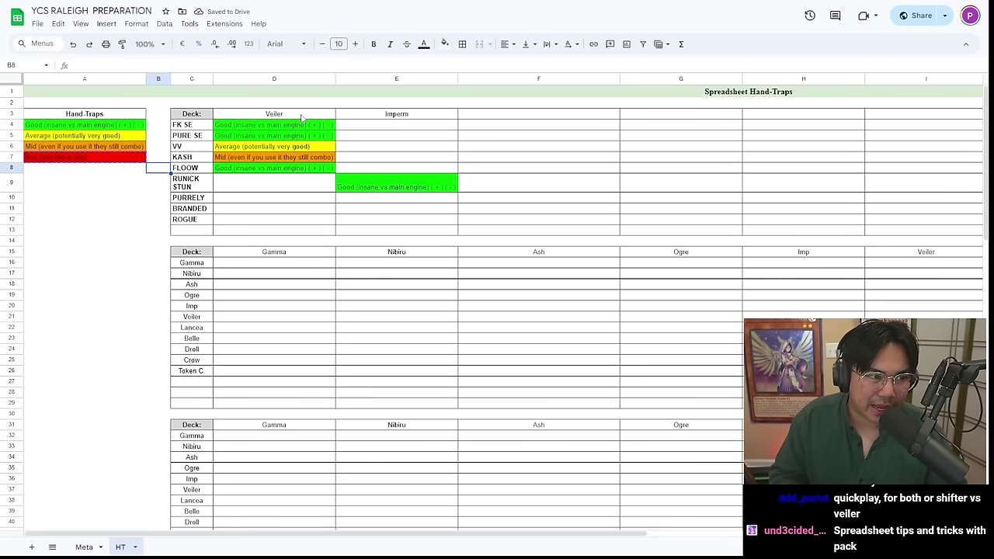
key("Down")
key("Right")
key("Right")
key("ctrl+v")
Enter the "Good (insane vs main engine) ( + ) ( - )" rating in E10 as the Imperm rating for PURRELY
key("Right")
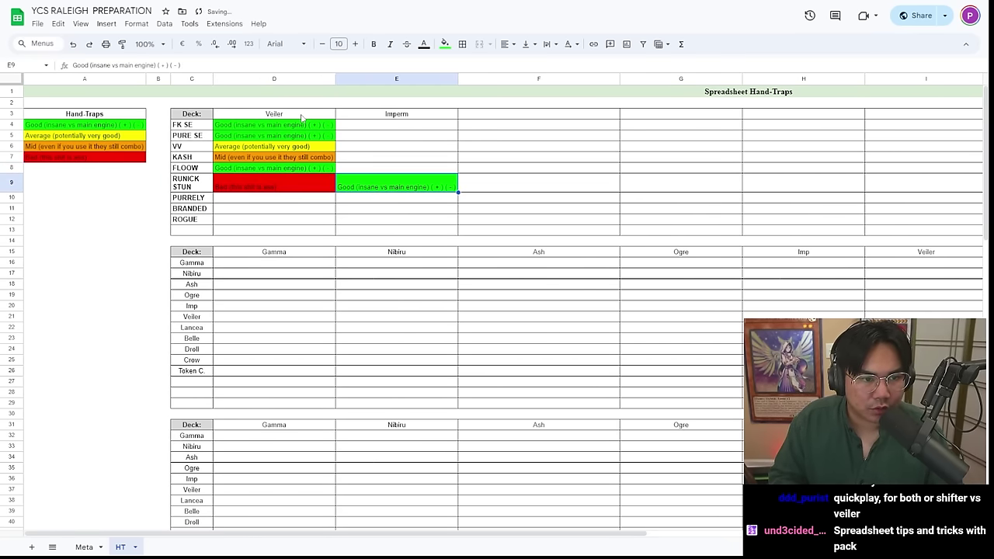
key("Up")
key("Left")
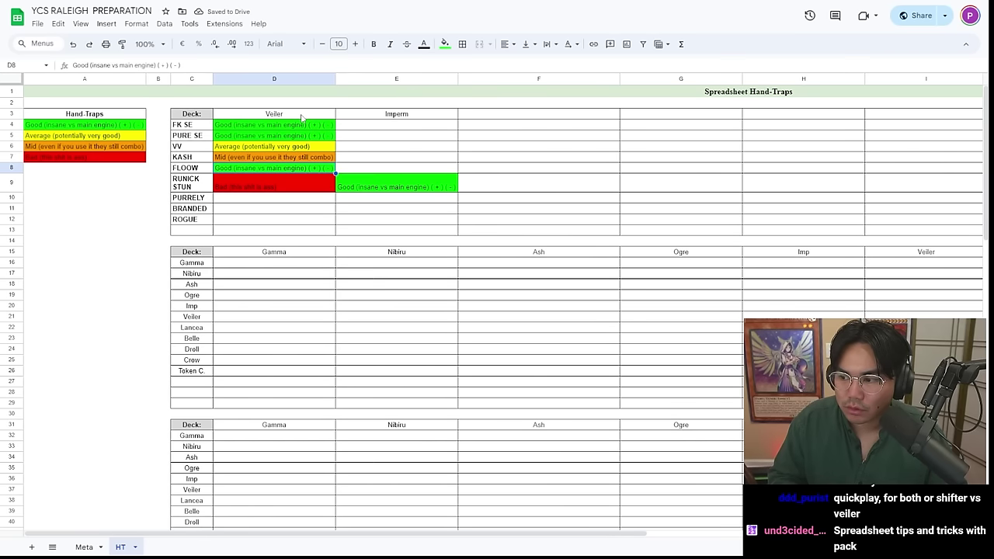
key("Down")
key("Down")
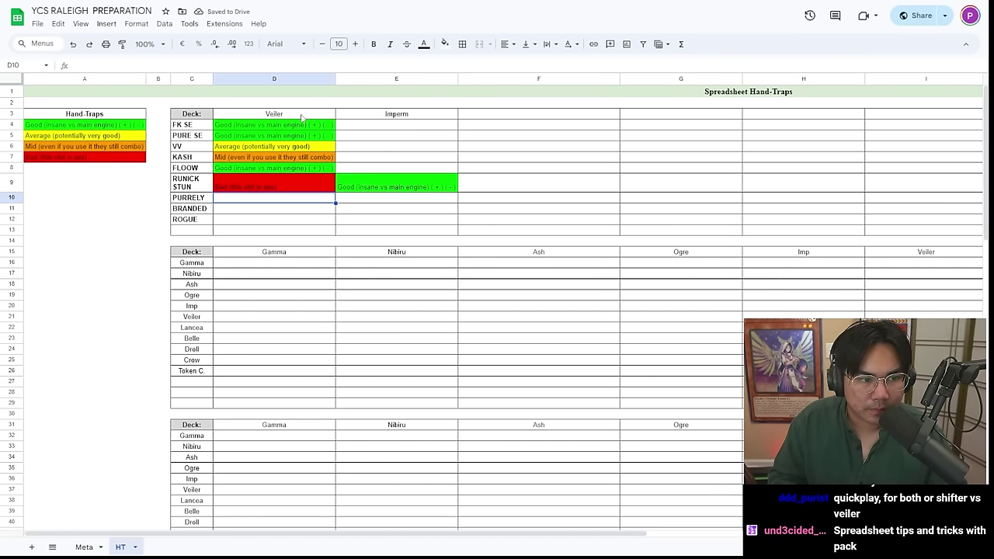
key("Right")
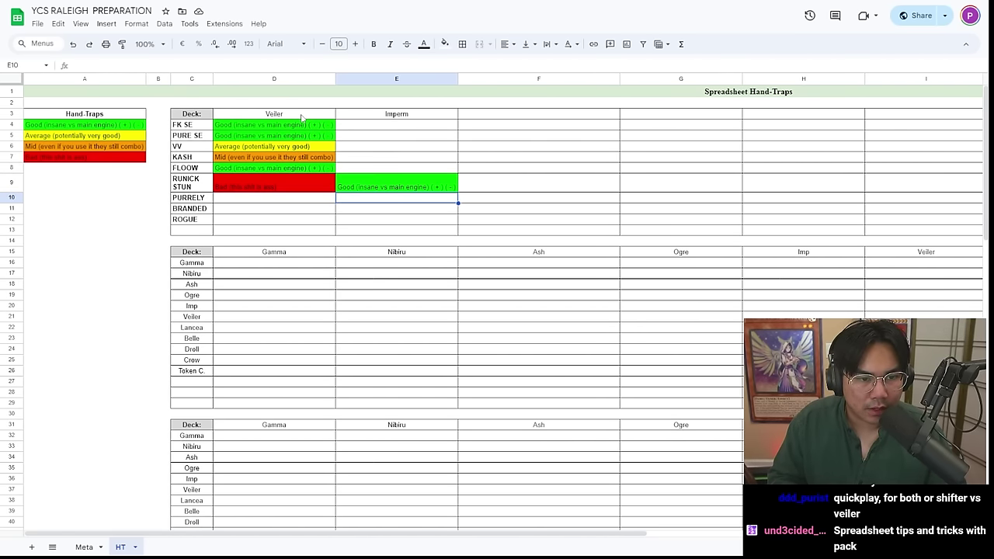
key("ctrl+v")
Copy the "Average (potentially very good)" rating from D6 into D10 as the Veiler rating for PURRELY
key("Left")
key("Up")
key("Up")
key("Up")
key("Up")
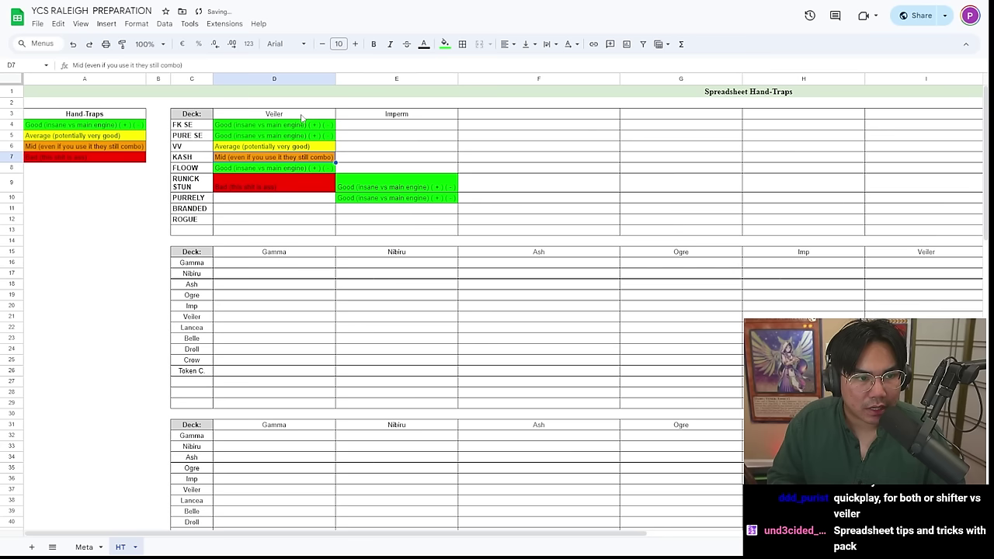
key("ctrl+c")
key("Down")
key("Down")
key("Down")
key("Down")
key("ctrl+v")
Copy the Good rating from D4 into E4, E5 and E8 as the Imperm ratings for FK SE, PURE SE and FLOOW
key("Up")
key("Up")
key("Up")
key("Up")
key("Up")
key("Up")
key("ctrl+c")
key("Right")
key("ctrl+v")
key("Down")
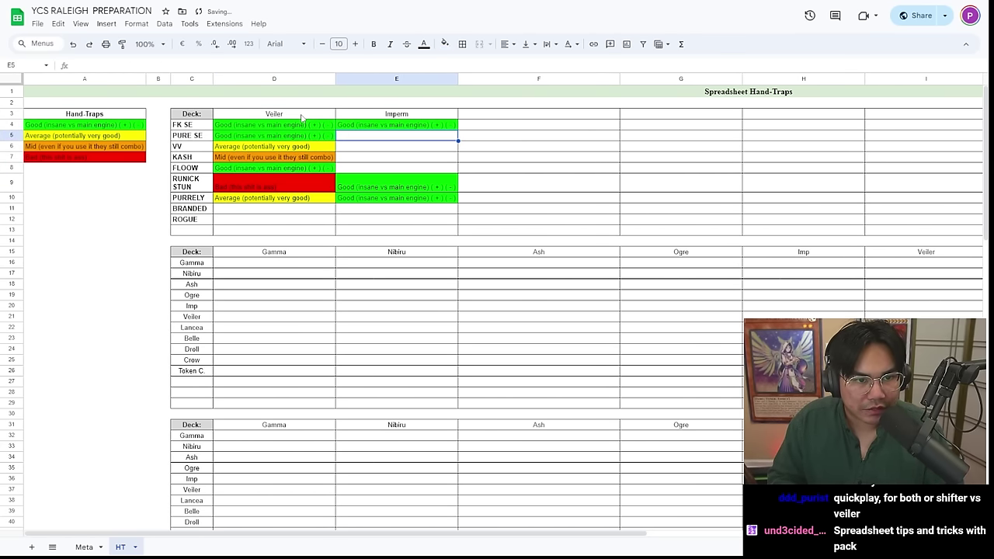
key("ctrl+v")
key("Down")
key("Down")
key("Down")
key("ctrl+v")
Replace the Veiler rating for FLOOW in D8 with the "Average (potentially very good)" rating copied from D6
key("Up")
key("Left")
key("Up")
key("Up")
key("ctrl+c")
key("Down")
key("ctrl+c")
key("Down")
key("Down")
key("ctrl+v")
Copy the "Mid (even if you use it they still combo)" rating from D7 into E7 as the Imperm rating for KASH
key("Right")
key("Up")
key("Left")
key("Down")
key("Right")
key("Up")
key("Left")
key("ctrl+c")
key("Right")
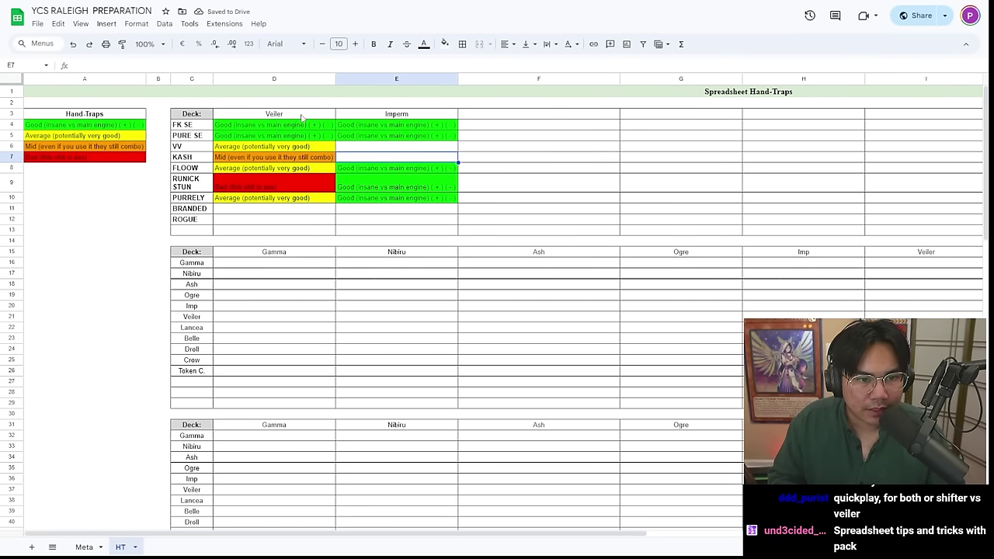
key("ctrl+v")
Copy the Average rating from D6 into E6 as the Imperm rating for VV
key("Up")
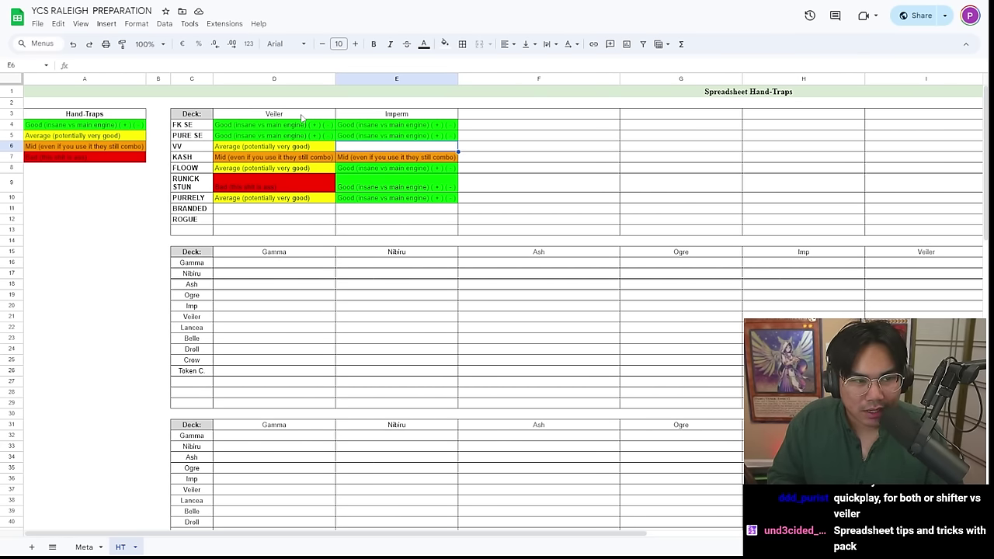
key("Left")
key("ctrl+c")
key("Right")
key("ctrl+v")
key("Down")
key("Down")
key("Left")
key("Left")
key("Down")
key("Down")
key("Down")
key("Right")
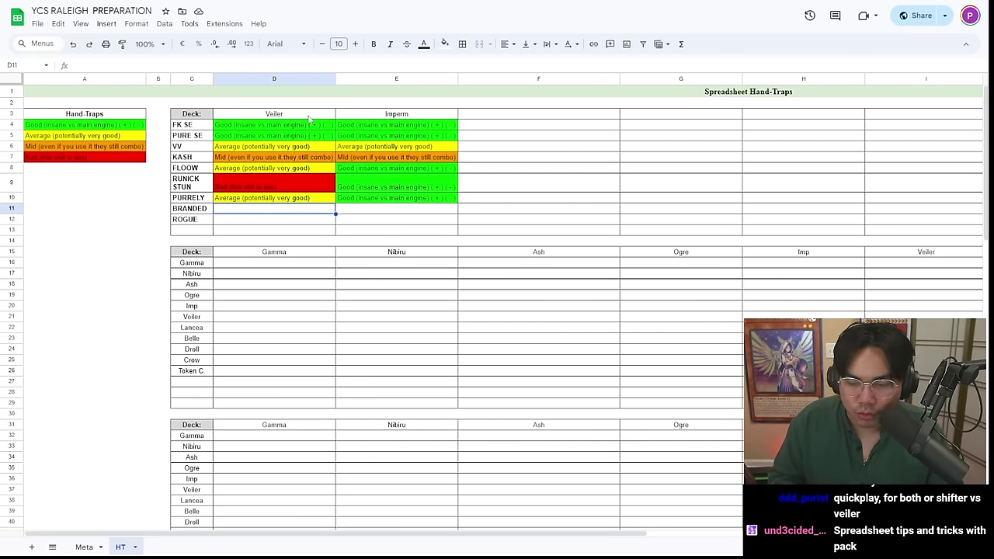
key("shift+Right")
key("Up")
key("shift+Right")
key("shift+Down")
key("shift+Up")
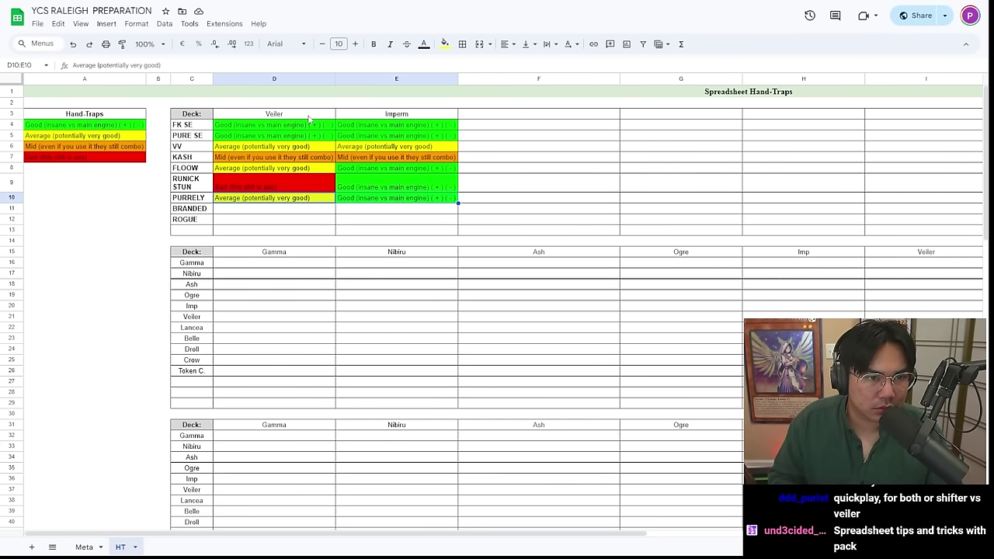
key("Down")
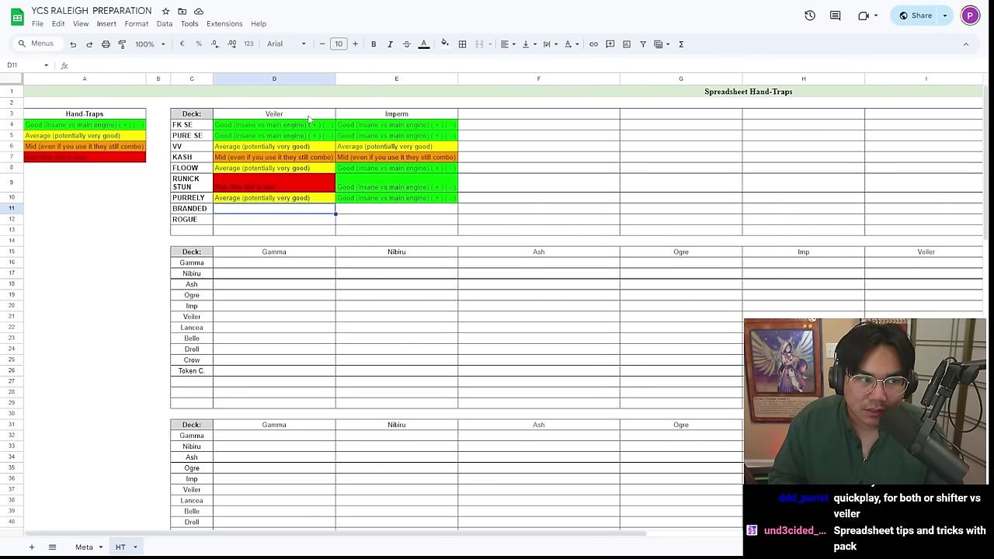
Enter the "Mid (even if you use it they still combo)" rating in D11 as the Veiler rating for BRANDED
key("Left")
key("Left")
key("Left")
key("Up")
key("Up")
key("Up")
key("Up")
key("Right")
key("Right")
key("Down")
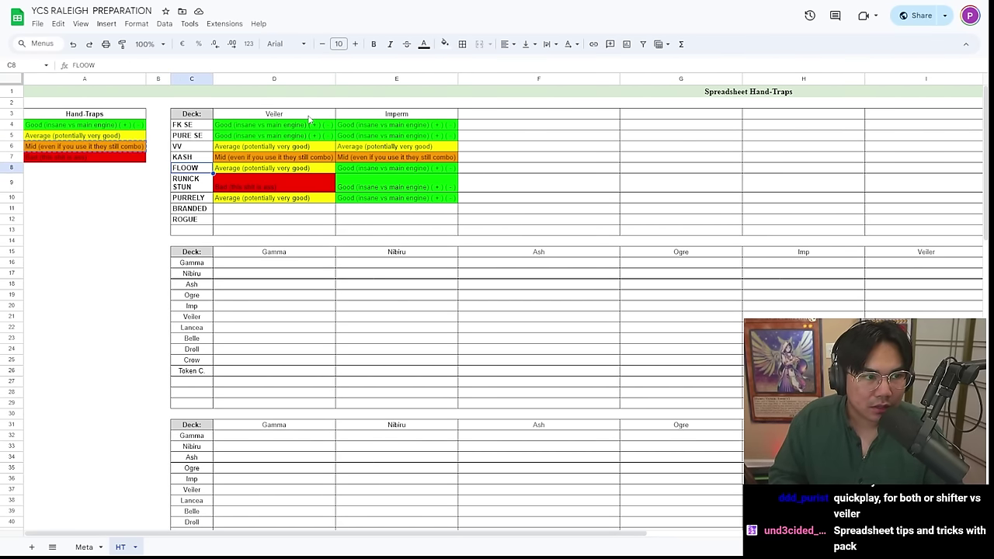
key("Right")
key("Down")
key("Down")
key("Down")
type("Mid (even if you use it they still combo)")
key("Tab")
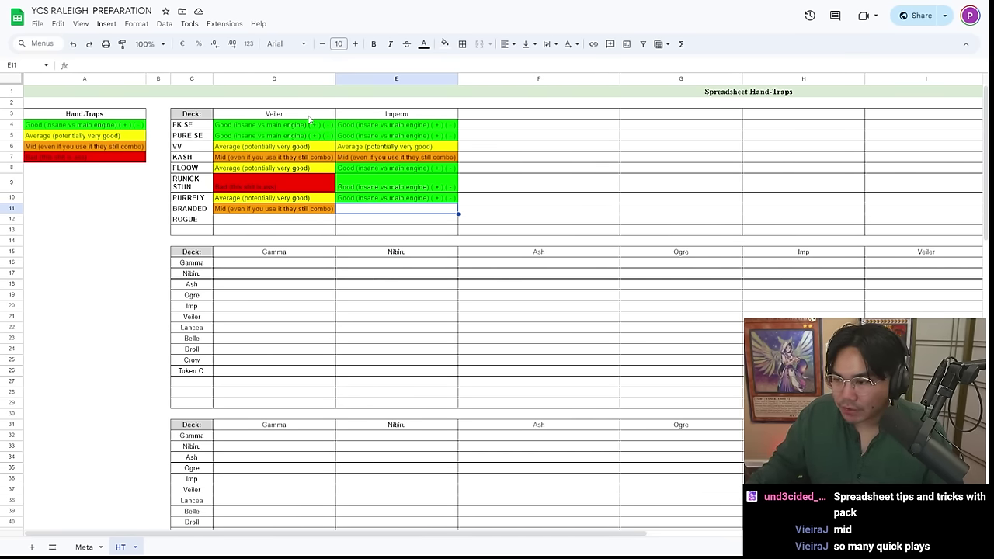
Paste the "Average (potentially very good)" rating into E11 as the Imperm rating for BRANDED
key("Up")
key("Up")
key("Up")
key("Up")
key("Up")
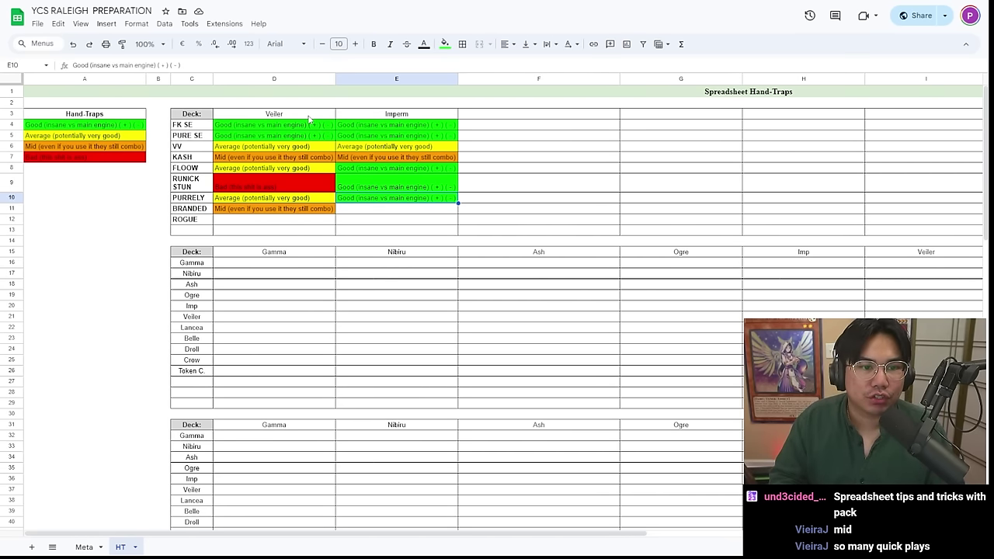
key("ctrl+c")
key("Down")
key("Down")
key("Down")
key("Down")
key("Down")
key("Down")
key("Up")
key("ctrl+v")
Copy the "Average (potentially very good)" rating into D12 and E12 as the Veiler and Imperm ratings for ROGUE
key("Down")
key("Left")
key("Up")
key("Right")
key("Left")
key("Down")
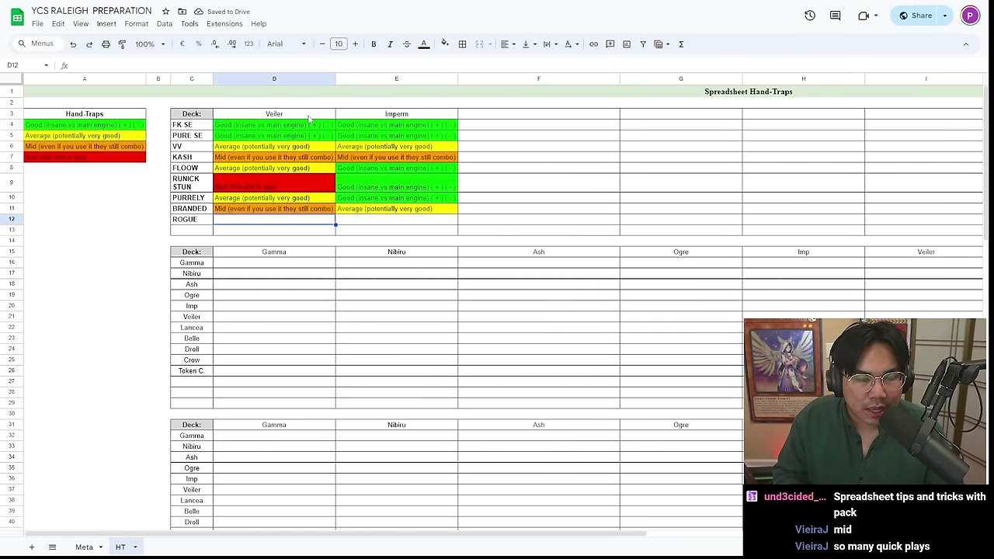
key("Up")
key("Up")
key("Up")
key("Up")
key("Up")
key("Up")
key("Up")
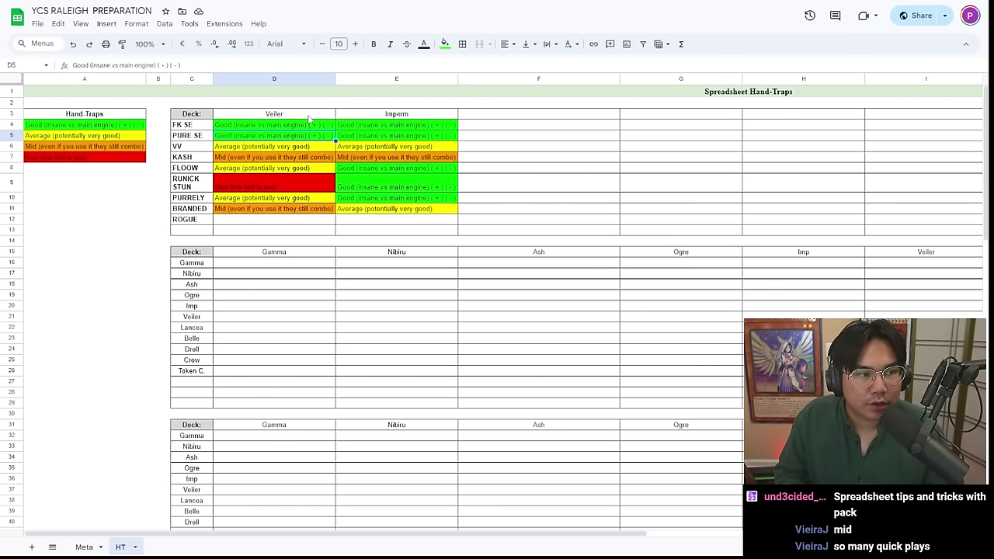
key("Left")
key("Left")
key("Left")
key("Down")
key("Right")
key("Right")
key("Down")
key("Down")
key("Down")
key("Right")
key("ctrl+c")
key("Down")
key("Down")
key("shift+Right")
key("ctrl+v")
key("Right")
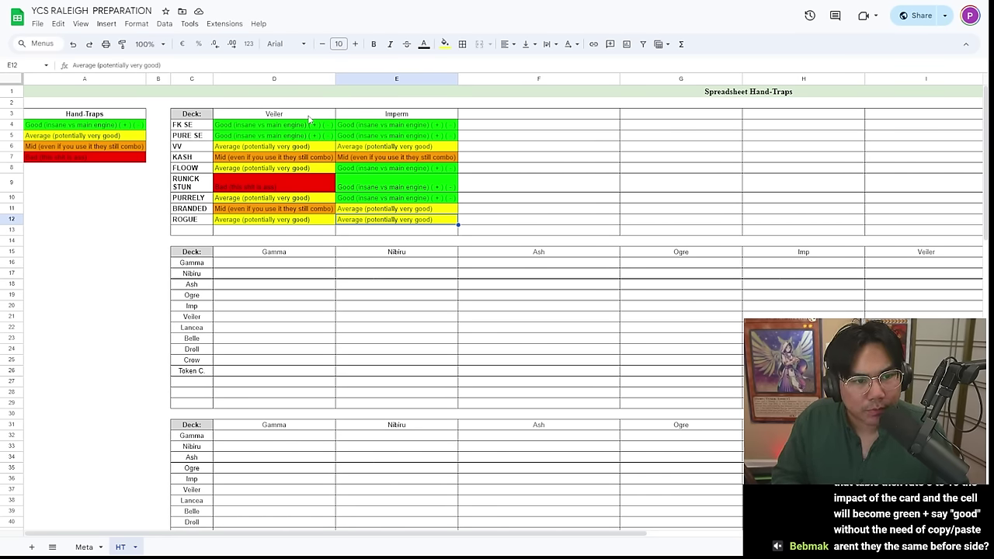
Add the bold heading "Non engine to consider" in C2 above the deck ratings table
key("Up")
key("Left")
key("Right")
key("Right")
key("Up")
key("Up")
key("Up")
key("Up")
key("Up")
key("Up")
key("Up")
key("Up")
key("Left")
key("Left")
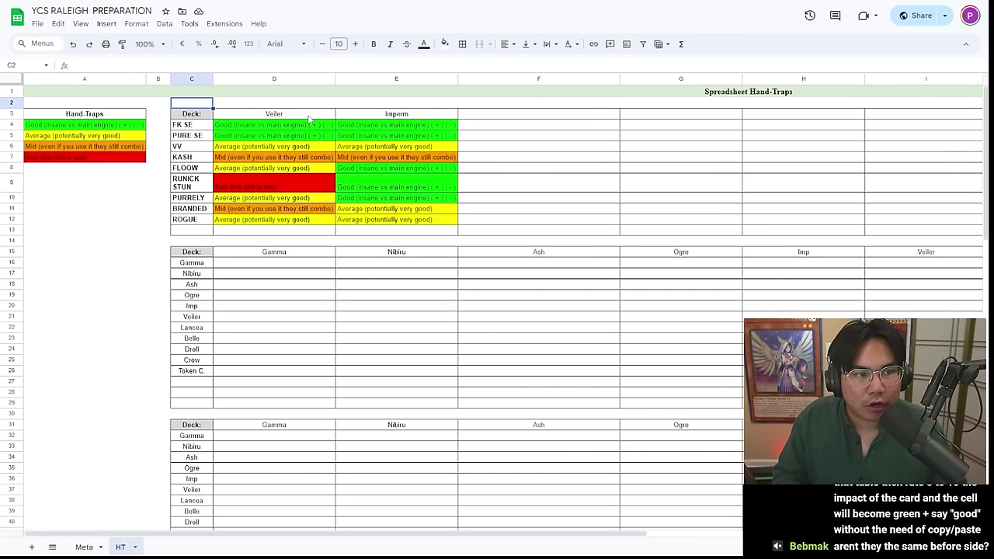
type("HT")
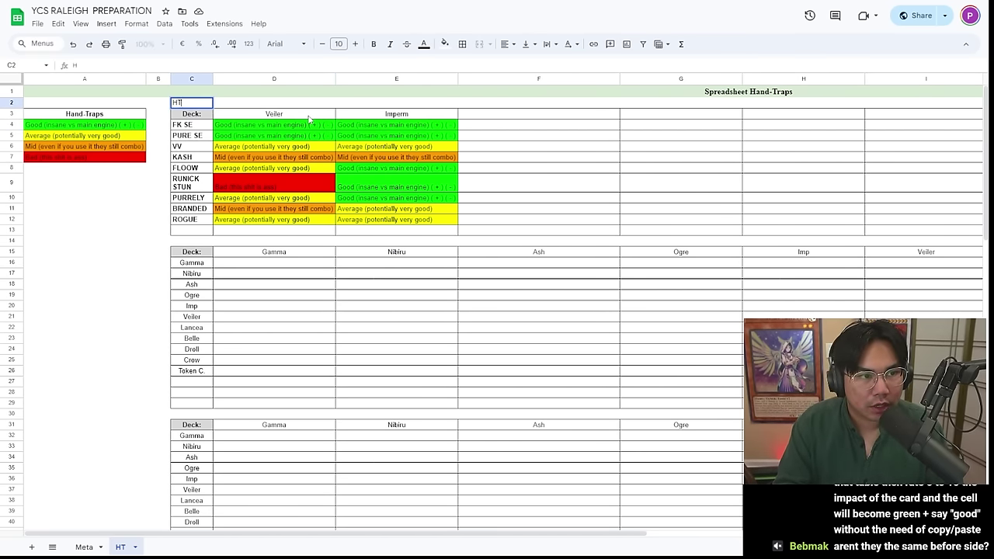
type("n engine to consider")
key("Return")
key("Up")
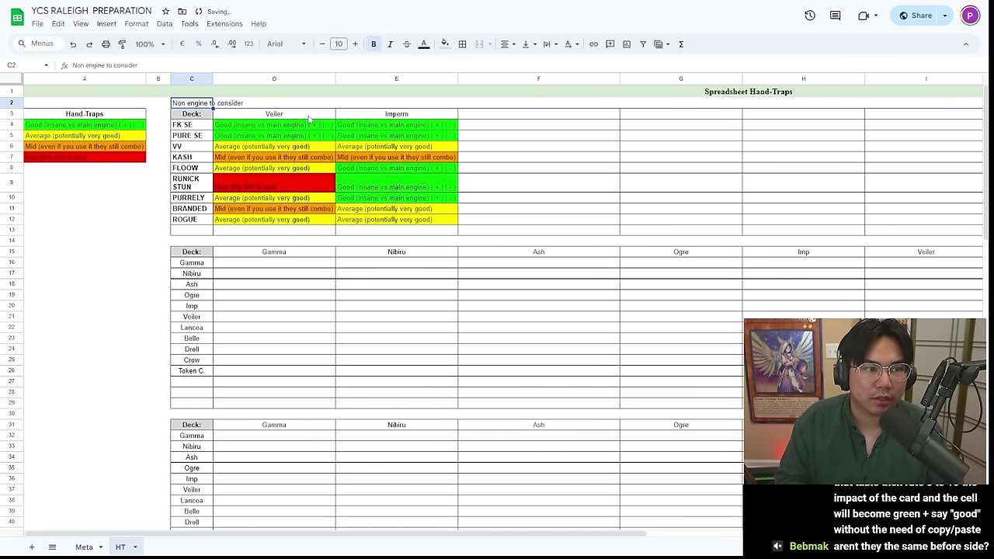
left_click(511, 332)
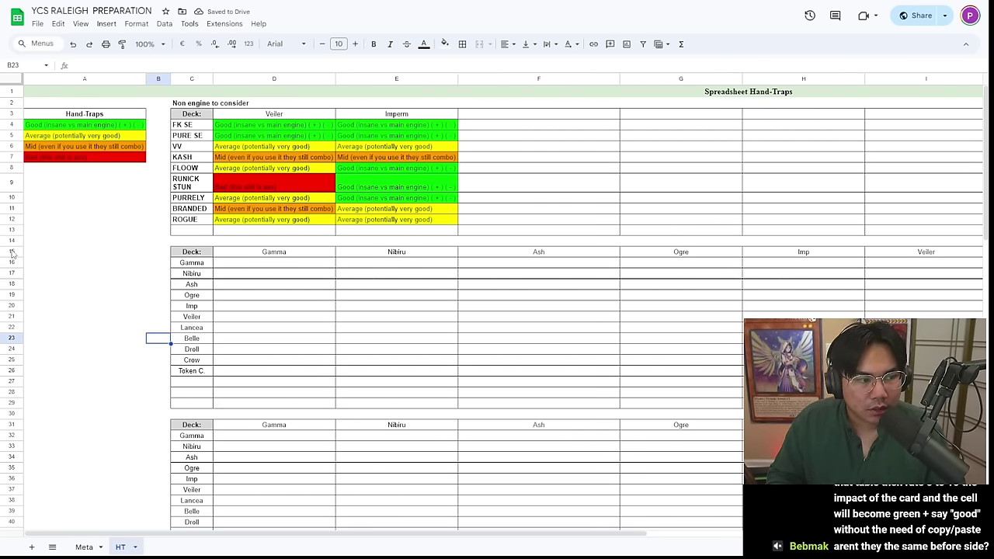
left_click(285, 243)
left_click(307, 321)
key("Up")
key("Up")
key("Up")
key("Up")
key("Up")
key("Up")
key("Up")
key("Up")
key("Up")
key("Up")
key("Up")
key("Up")
key("Up")
key("Up")
key("Up")
key("Up")
key("Up")
key("Up")
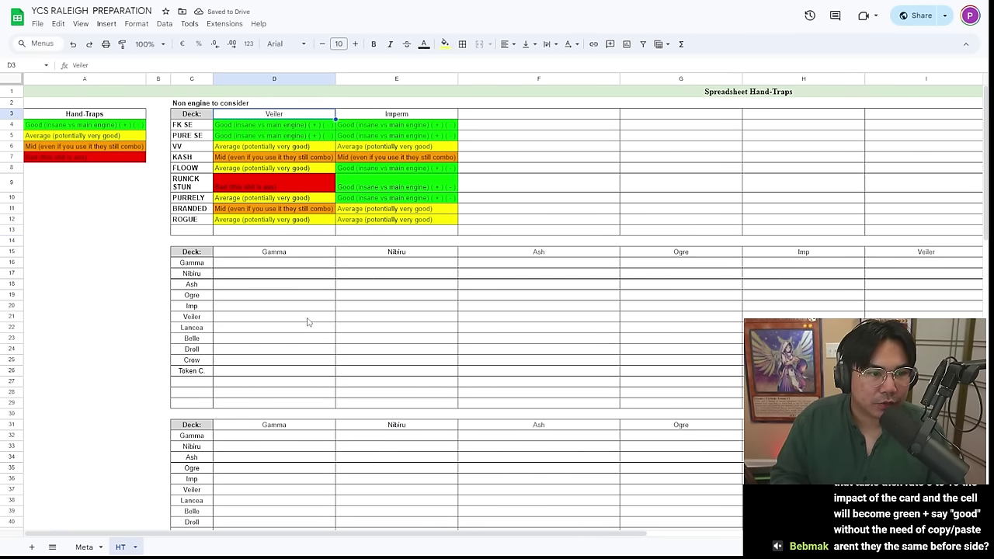
key("Left")
key("ctrl+Down")
key("ctrl+Up")
key("ctrl+Up")
key("Down")
key("Down")
key("ctrl+Down")
key("ctrl+Down")
key("ctrl+Down")
key("ctrl+Down")
key("ctrl+Down")
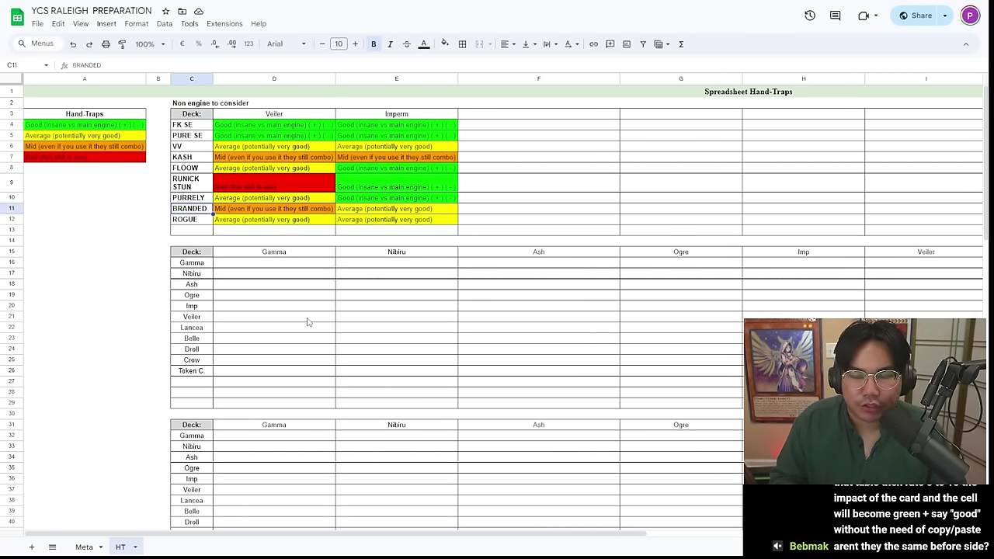
key("ctrl+Up")
key("ctrl+Up")
key("ctrl+Up")
key("ctrl+Up")
key("ctrl+Up")
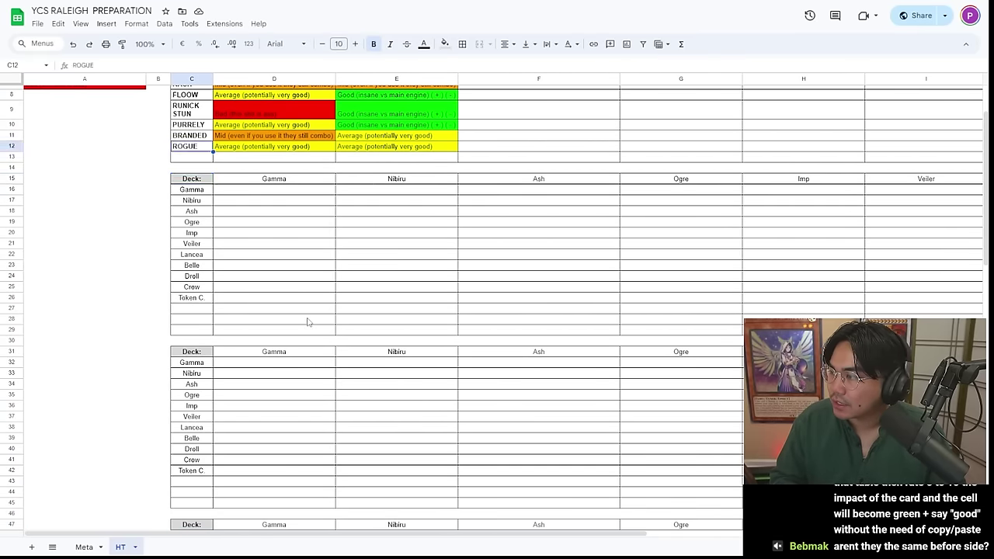
key("Right")
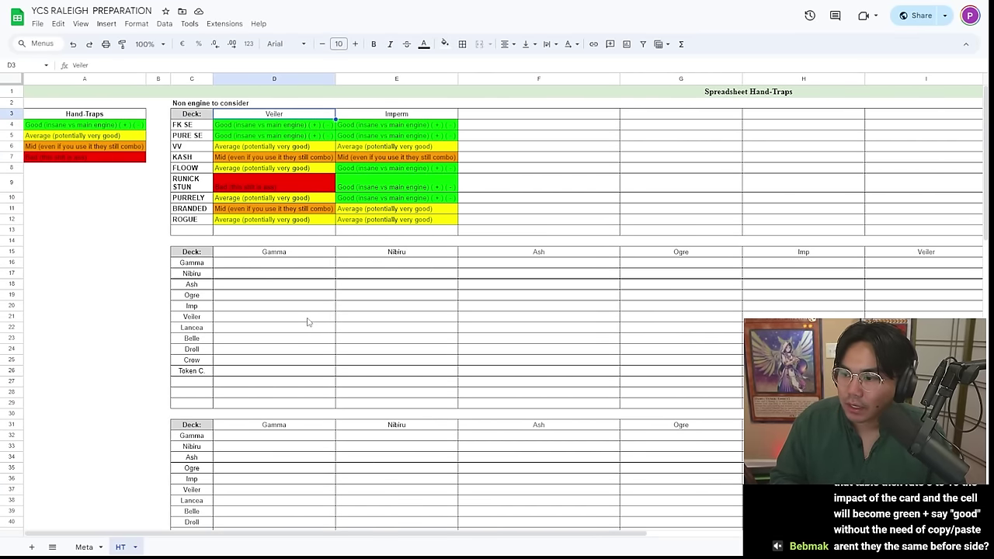
key("Left")
key("Down")
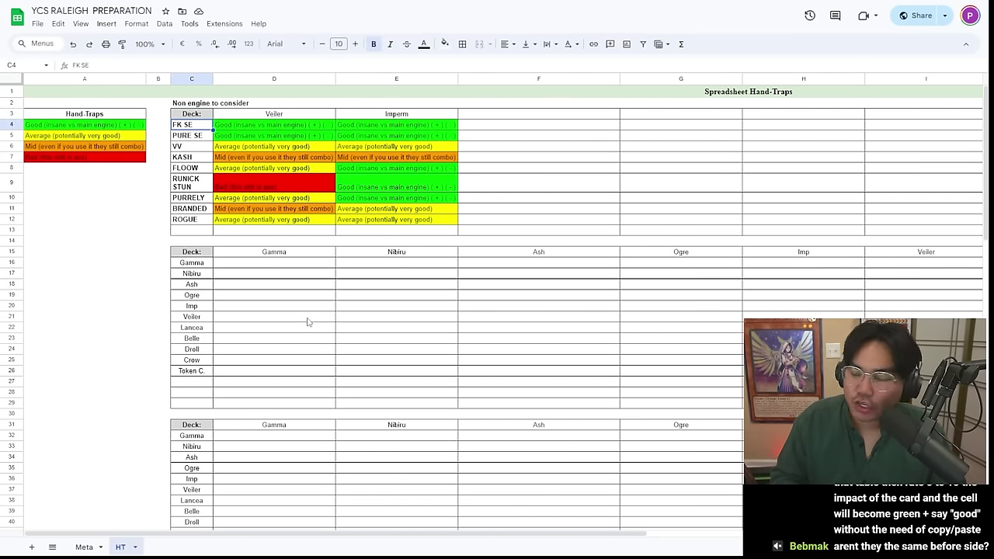
key("ctrl+Up")
key("Down")
key("Down")
key("ctrl+Down")
key("Up")
key("ctrl+Up")
key("Down")
key("ctrl+Down")
key("ctrl+Up")
key("Down")
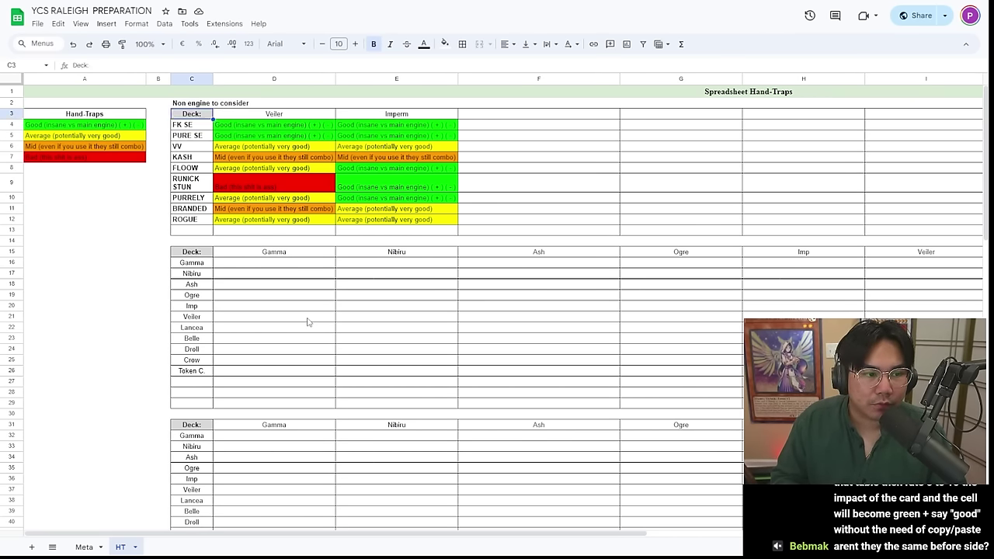
key("Right")
key("Right")
key("Left")
key("Left")
key("Left")
key("Left")
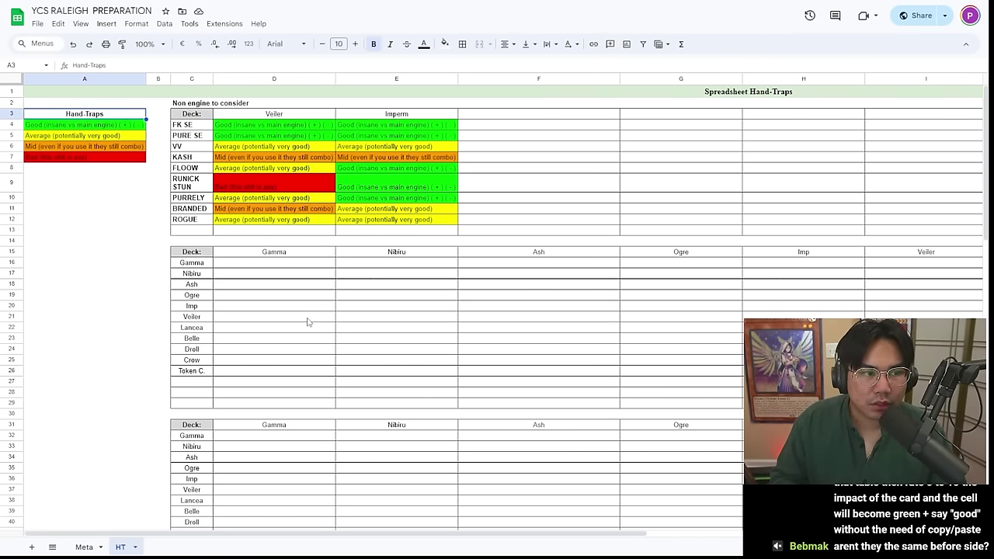
key("Right")
key("Right")
key("Right")
key("Right")
key("Right")
key("Right")
key("Right")
key("Right")
key("Right")
key("Left")
key("Left")
key("Left")
key("Left")
key("Left")
key("Left")
key("Left")
key("Left")
key("Left")
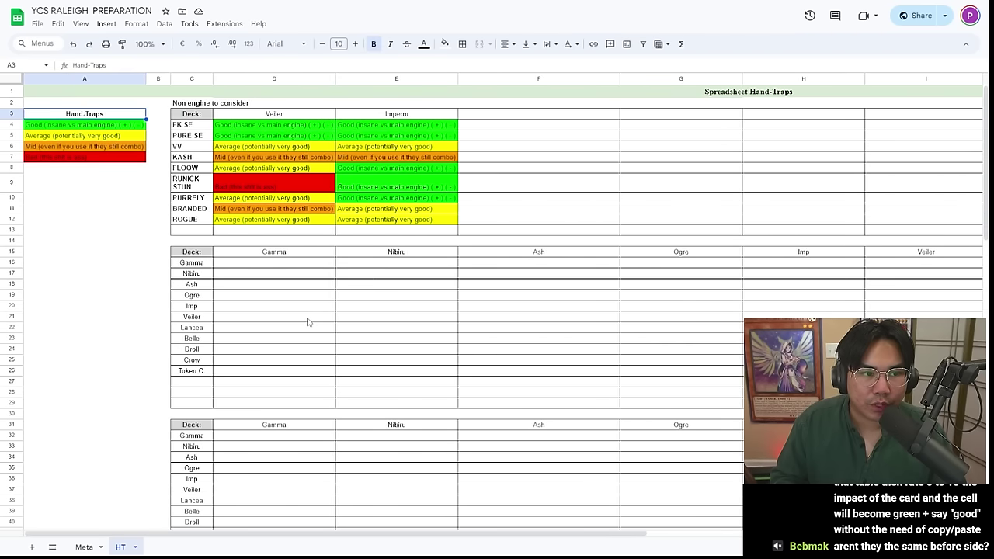
key("Right")
key("Right")
key("Down")
key("Down")
key("Down")
key("Down")
key("Down")
key("Down")
key("Down")
key("Down")
key("Up")
key("Up")
key("Up")
key("Up")
key("Up")
key("Up")
key("Up")
key("Up")
key("Right")
key("Right")
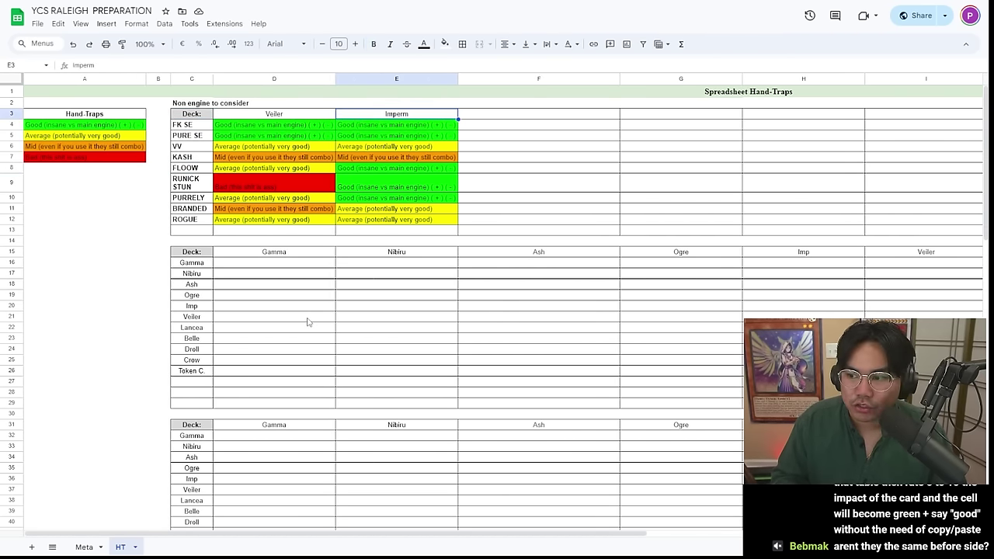
key("Left")
key("Left")
key("Left")
key("Left")
key("Up")
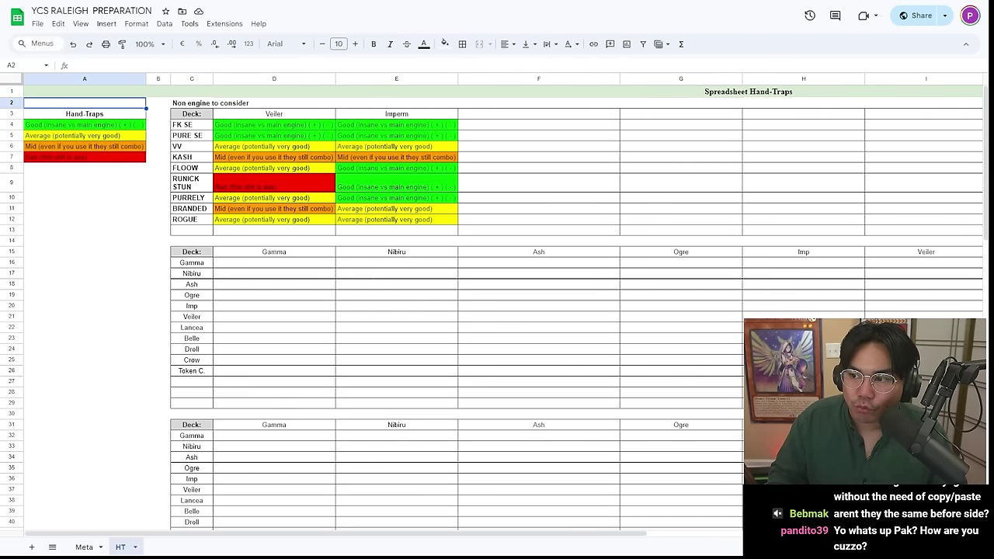
left_click(538, 269)
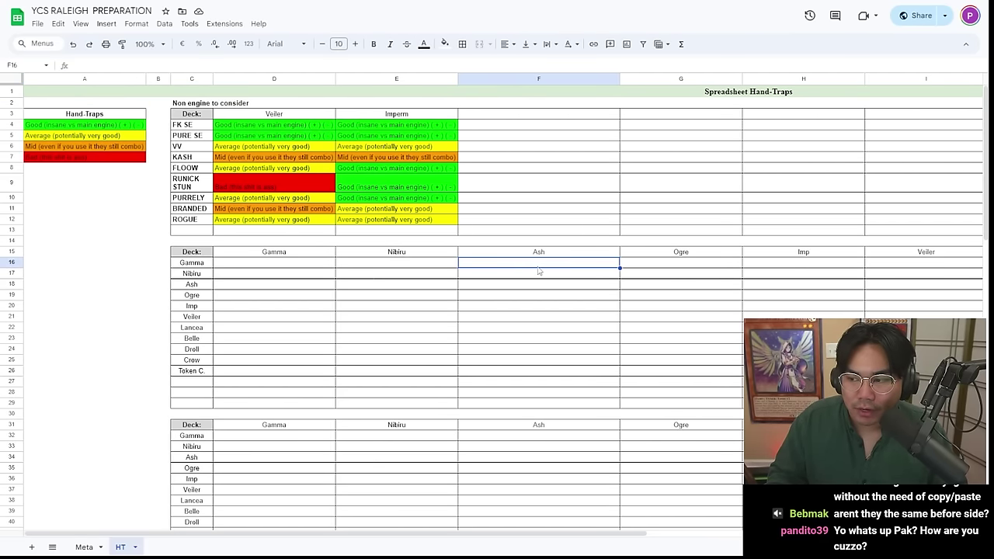
left_click(204, 105)
left_click_drag(204, 115, 200, 223)
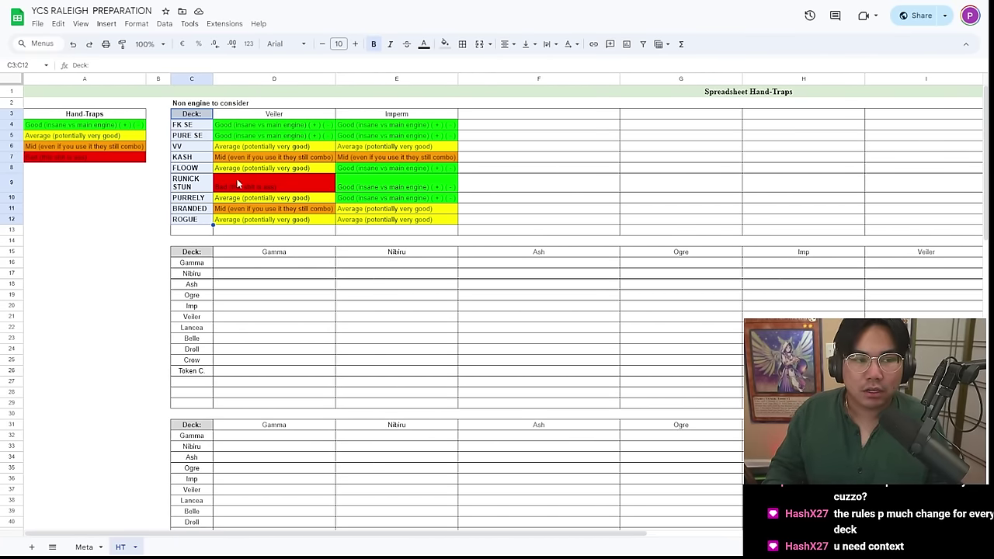
left_click(133, 106)
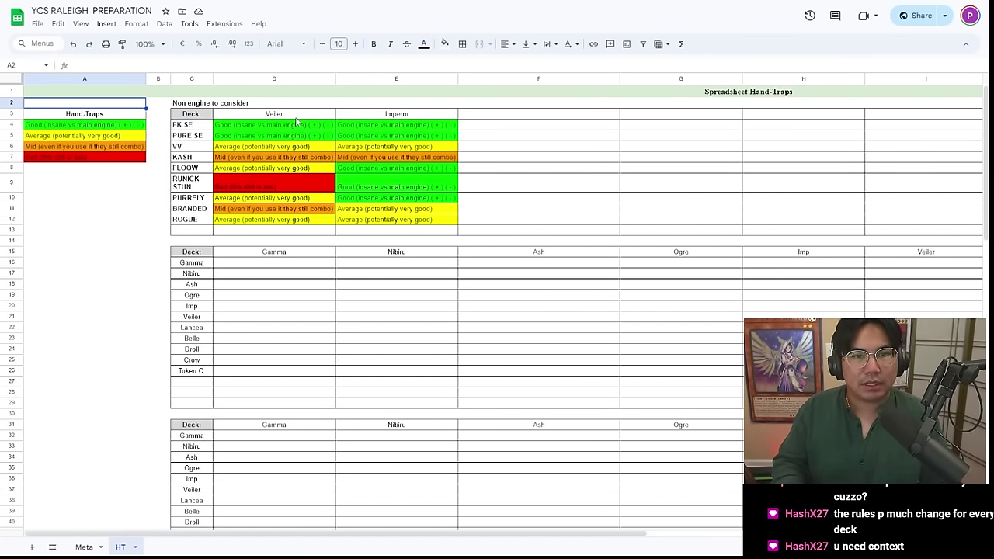
type("f")
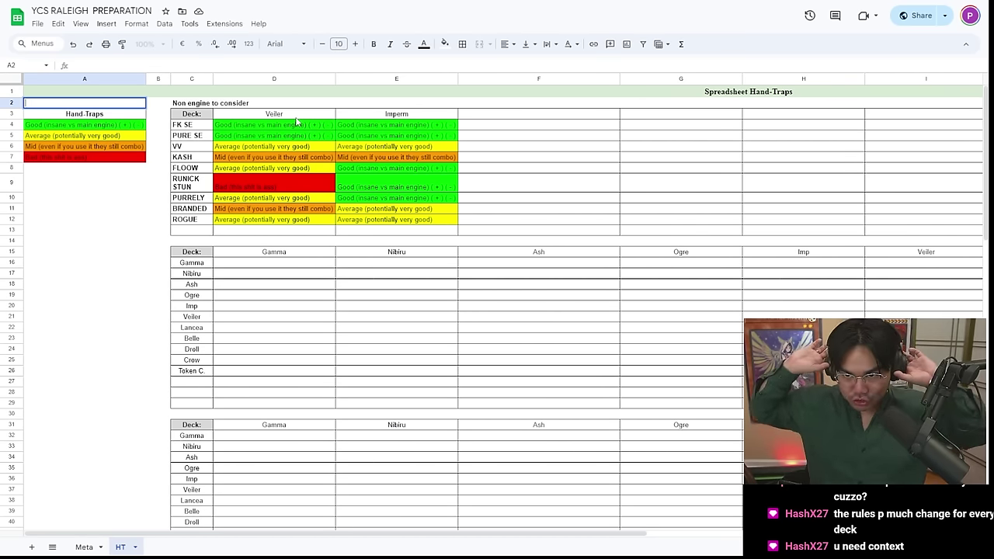
Change the sheet's title in row 1 to "Spreadsheet Non Engine YCS Raleigh"
key("Up")
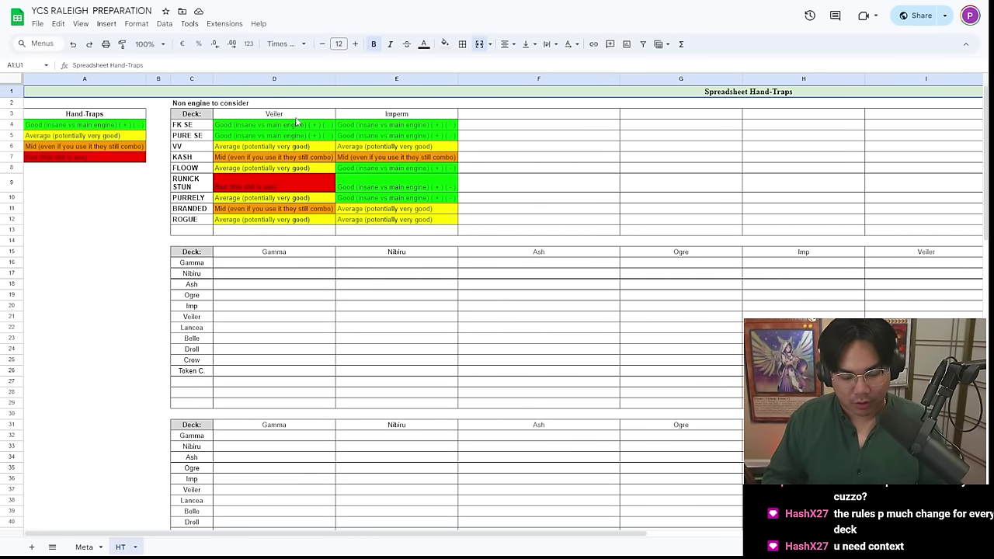
key("Return")
key("BackSpace")
key("BackSpace")
key("BackSpace")
key("BackSpace")
key("BackSpace")
key("BackSpace")
key("BackSpace")
key("BackSpace")
key("BackSpace")
key("BackSpace")
type("Non Engine YCS Raleigh")
key("Return")
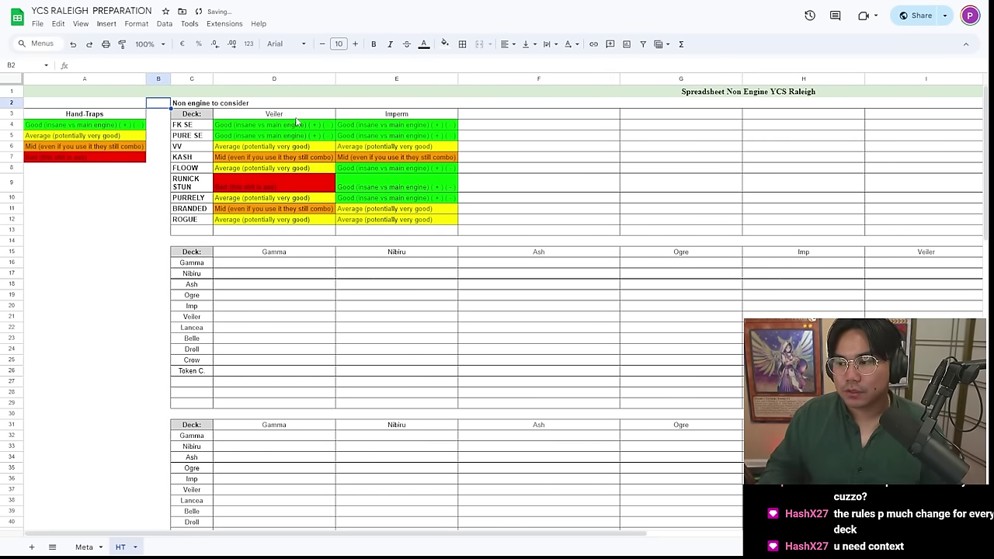
Switch to the YCS Raleigh notes in Notepad and place them beside the ratings table to review the expected decks
left_click(516, 114)
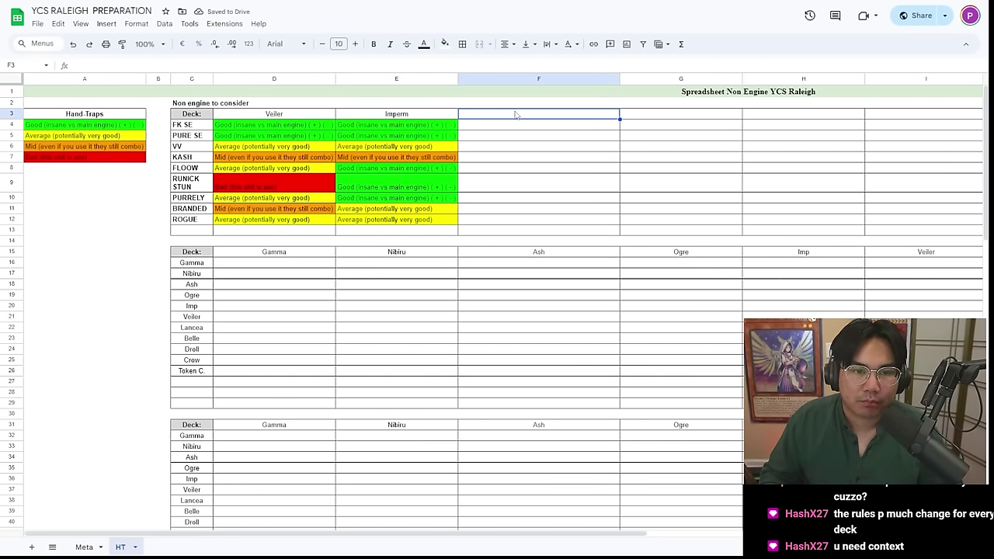
key("alt+Tab")
left_click(586, 213)
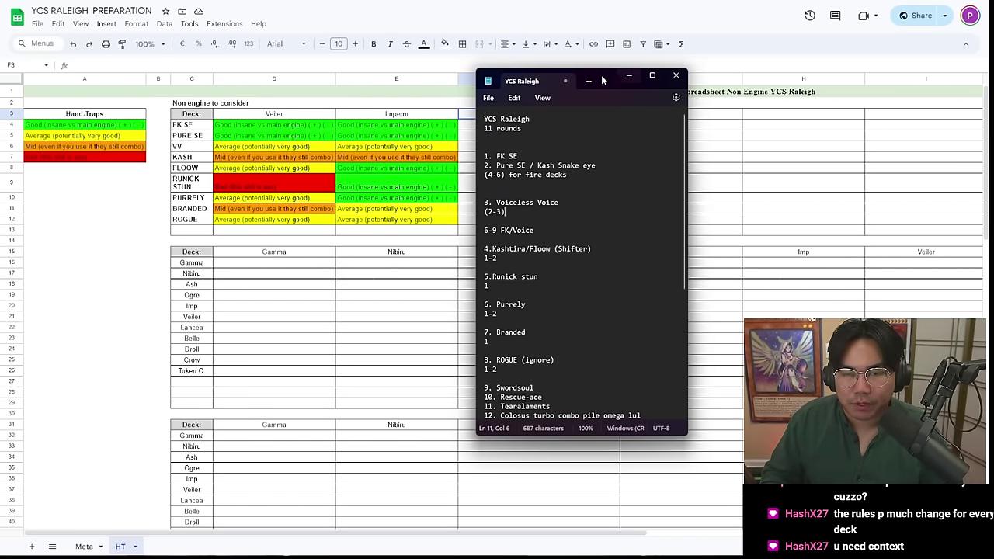
left_click_drag(607, 79, 775, 142)
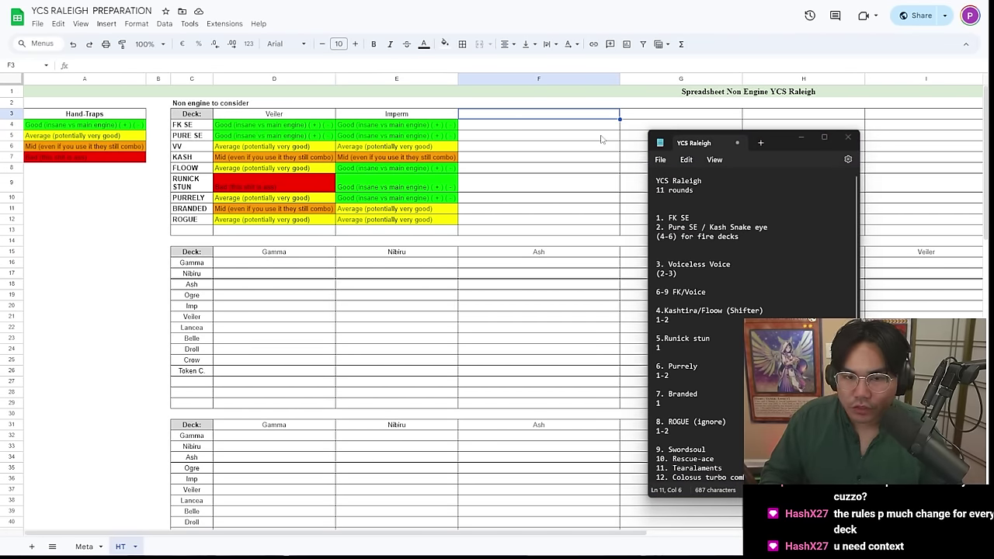
left_click(568, 122)
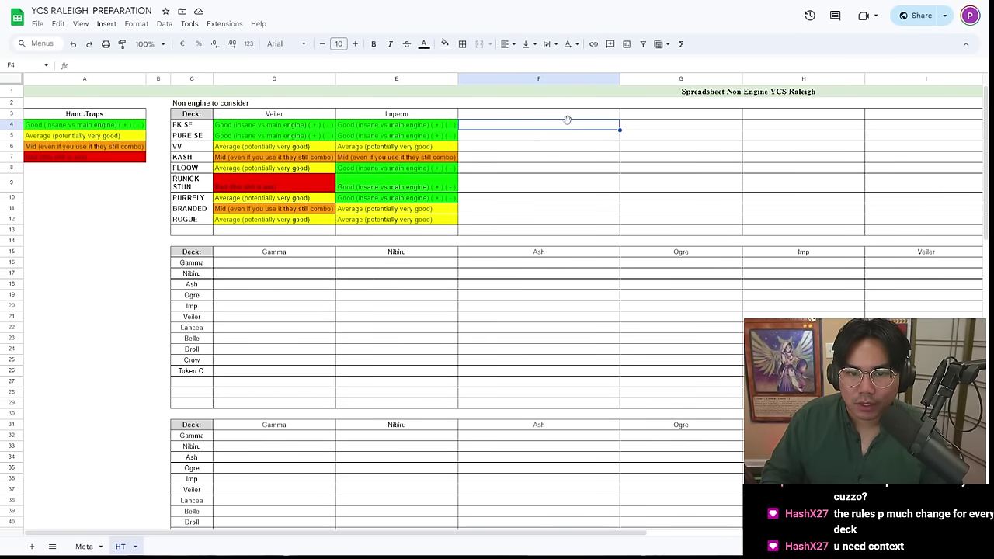
key("alt+Tab")
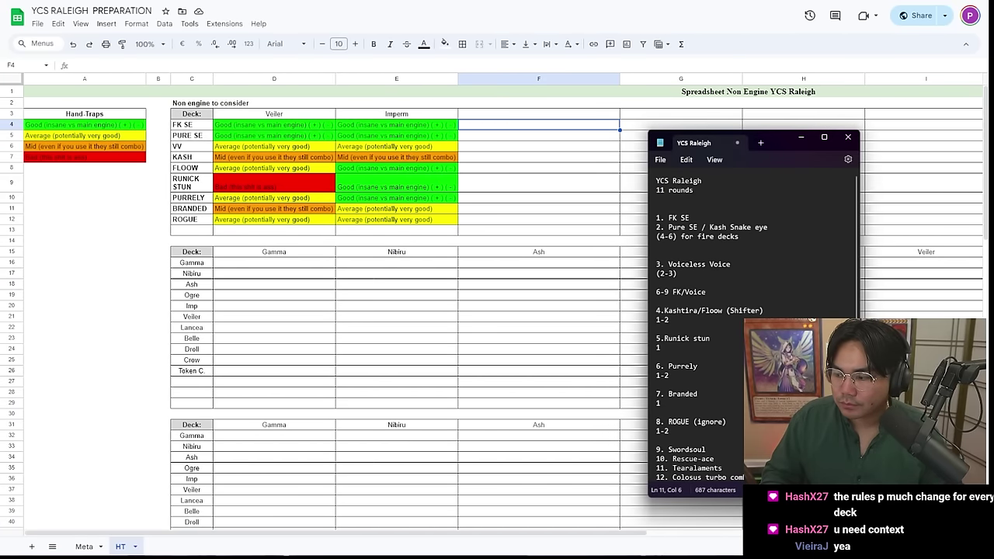
left_click_drag(732, 143, 607, 143)
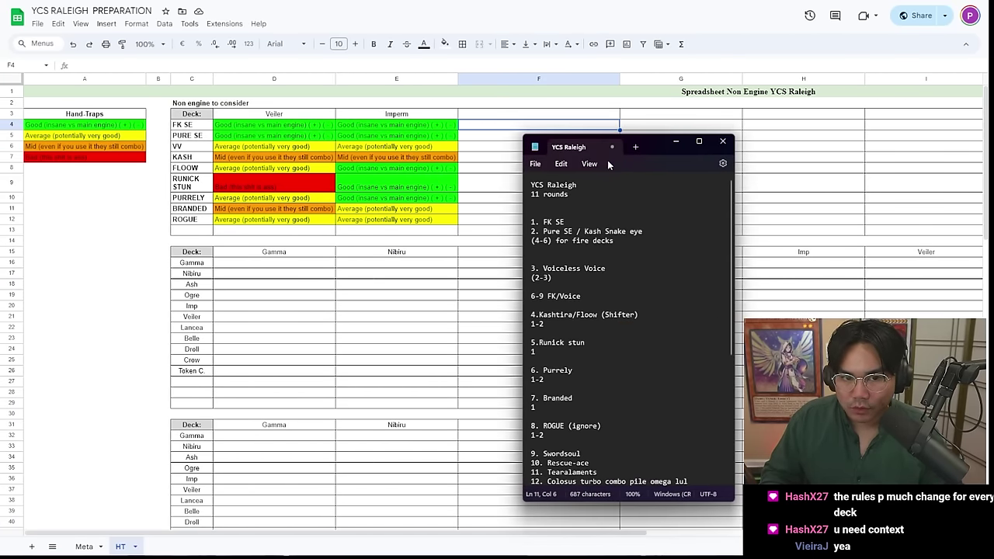
Back in the Google Sheets spreadsheet, enter "Ash Blossom" in F3 as the next card heading
left_click(528, 118)
type("Ash Blossom")
key("Return")
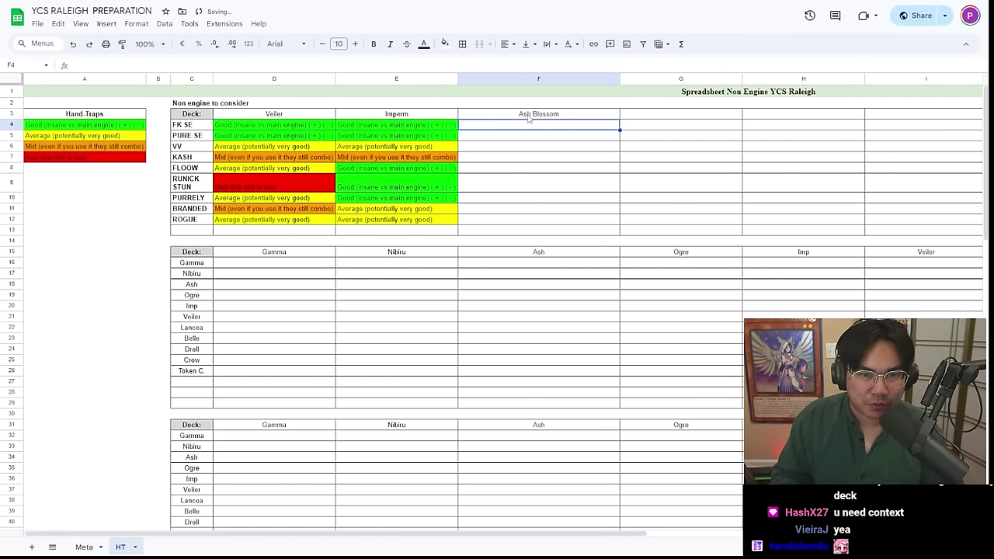
Copy the "Average (potentially very good)" rating into F4 and F5 as the Ash Blossom ratings for FK SE and PURE SE
key("Left")
key("Left")
key("Left")
key("Left")
key("Left")
key("Down")
key("Right")
key("Right")
key("Right")
key("Right")
key("Right")
key("Up")
key("shift+Down")
key("shift+Down")
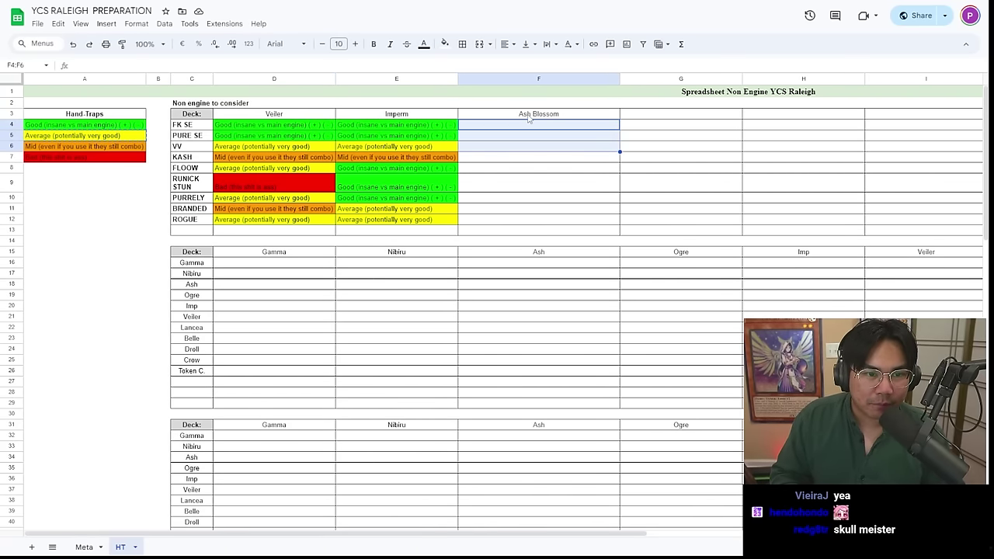
key("shift+Down")
key("shift+Up")
key("shift+Up")
type("Average (potentially very good) Average (potentially very good)")
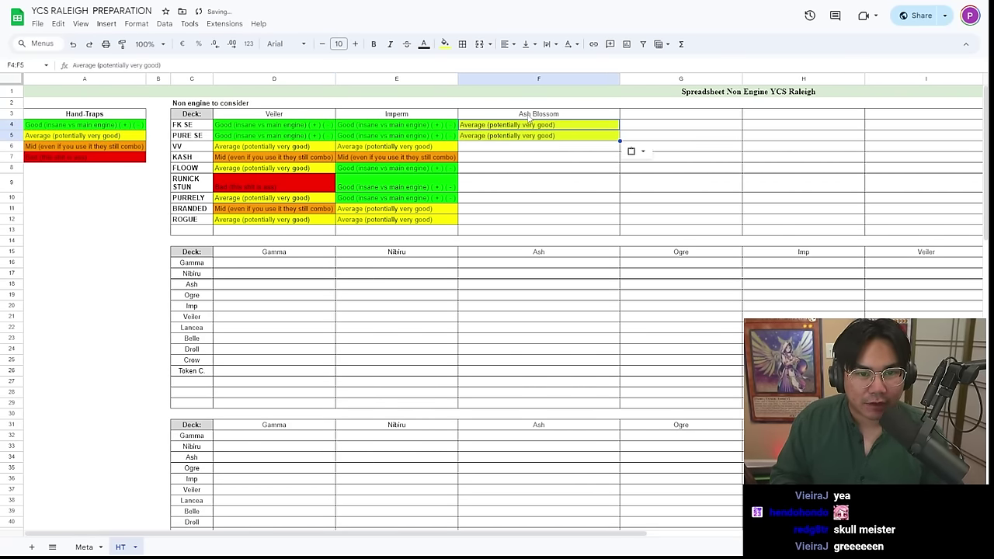
key("Down")
key("Down")
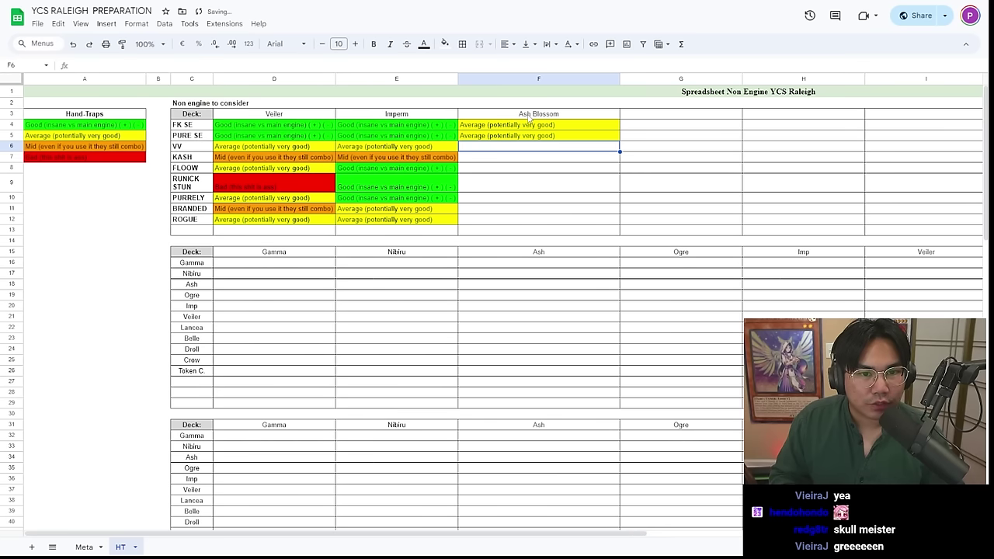
Paste the "Average (potentially very good)" rating into F6 and F7 as the Ash Blossom ratings for VV and KASH
type("Average (potentially very good)")
key("Down")
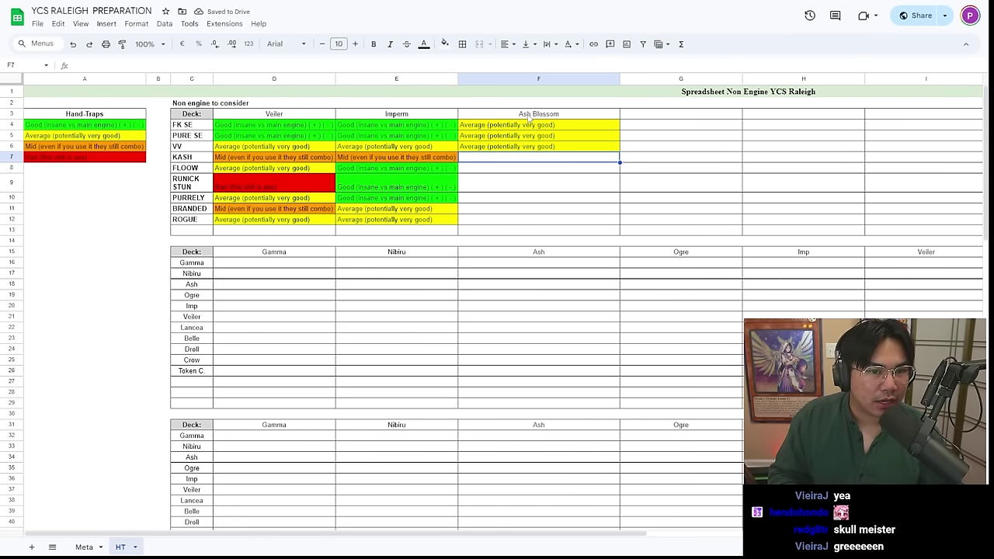
type("Average (potentially very good)")
key("Down")
Copy the green "Good (insane vs main engine)" rating into F8 and F9 as the Ash Blossom ratings for FLOOW and RUNICK STUN
key("Home")
key("Up")
key("Up")
key("Up")
key("Up")
key("Up")
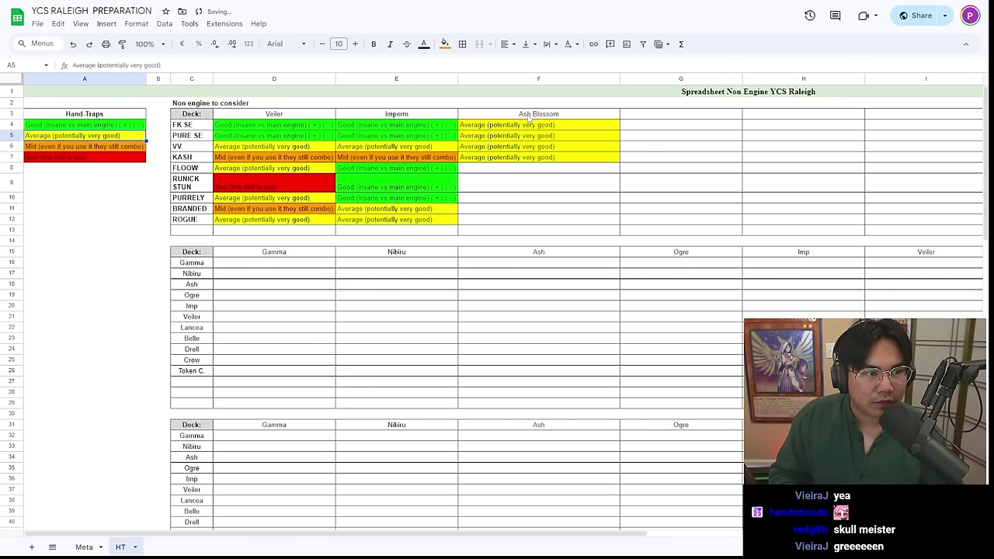
key("ctrl+c")
key("Down")
key("Right")
key("Right")
key("Right")
key("Right")
key("Right")
key("Right")
key("Down")
key("Down")
key("Down")
key("Down")
key("Left")
key("Left")
key("Right")
key("ctrl+v")
key("Down")
key("ctrl+v")
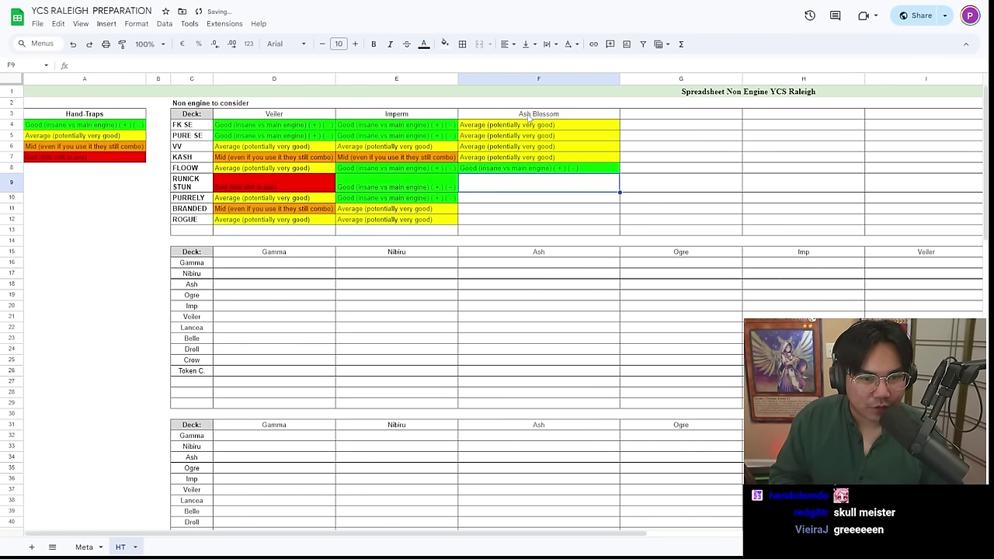
key("Down")
key("Up")
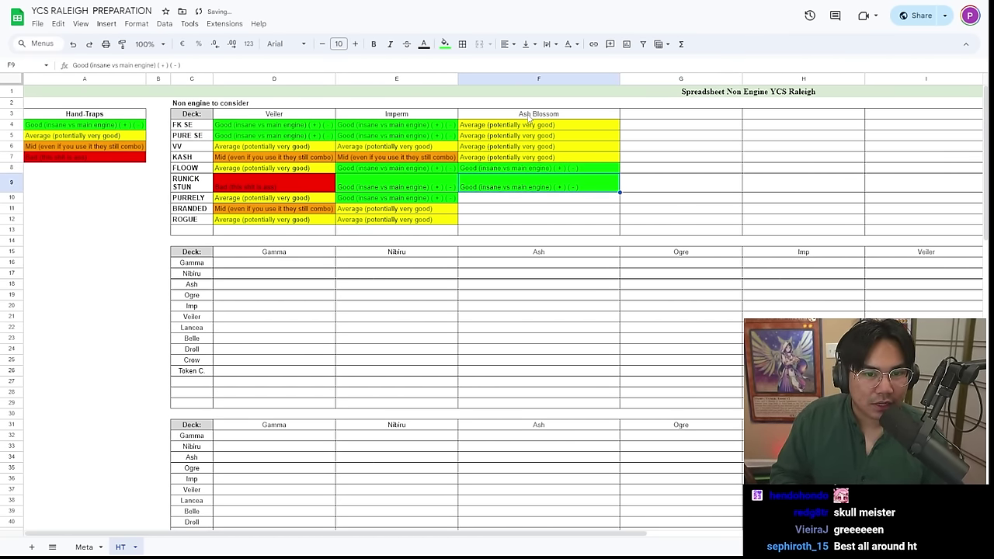
key("Down")
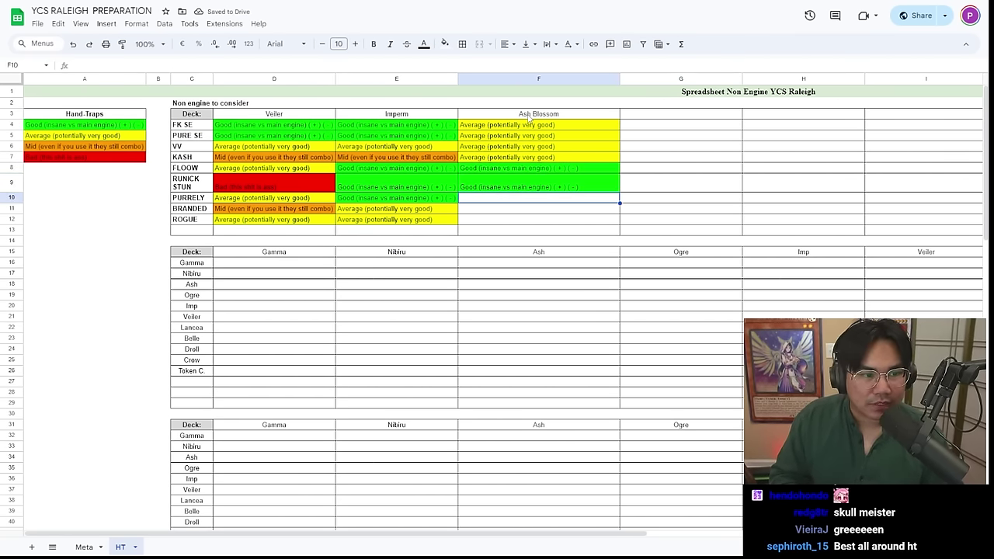
Copy the "Average (potentially very good)" rating from F7 into F10 as the Ash Blossom rating for PURRELY
key("Up")
key("Up")
key("Up")
key("ctrl+c")
key("Down")
key("Down")
key("Down")
key("ctrl+v")
Copy the "Good (insane vs main engine)" rating from F9 into F11 and F12 as the Ash Blossom ratings for BRANDED and ROGUE
key("Up")
key("ctrl+c")
key("Down")
key("Down")
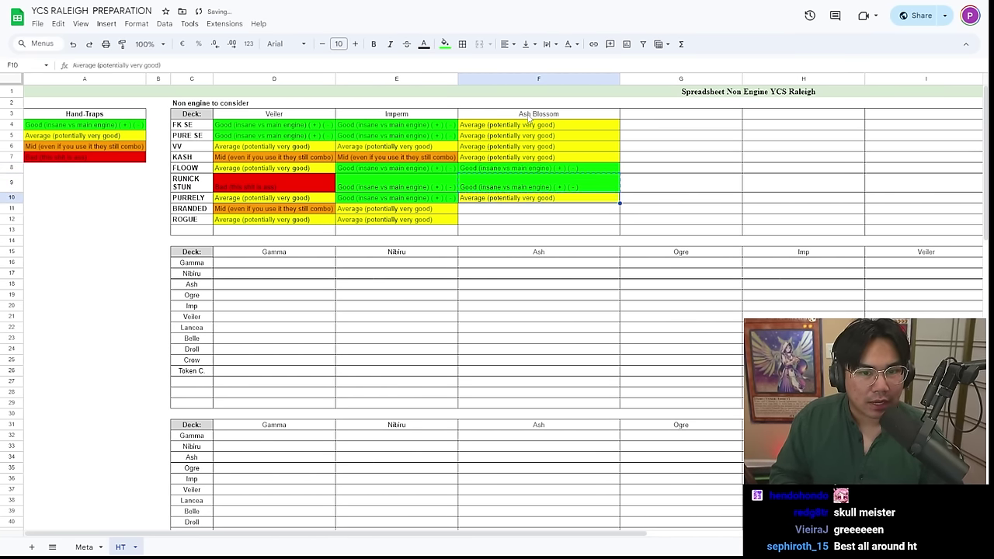
key("ctrl+v")
key("Down")
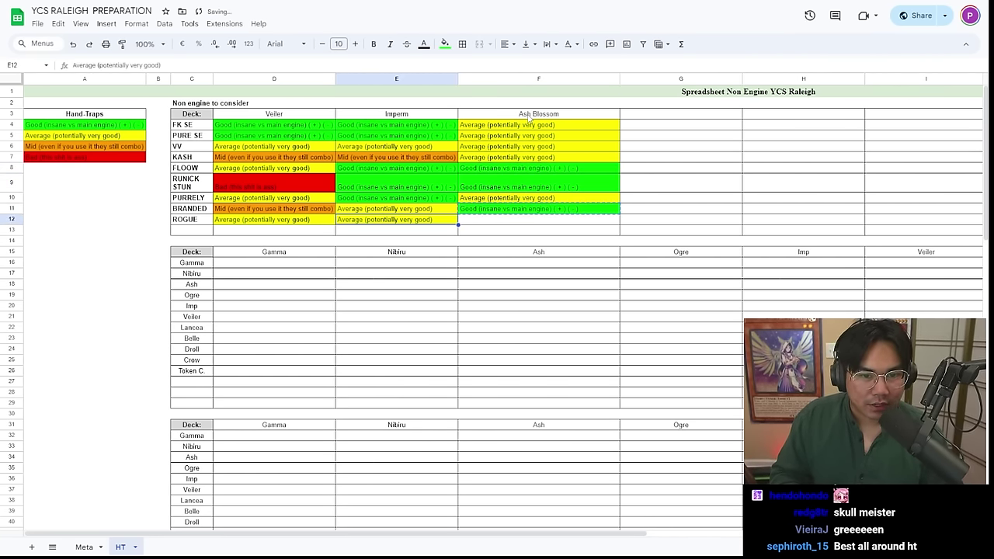
key("ctrl+v")
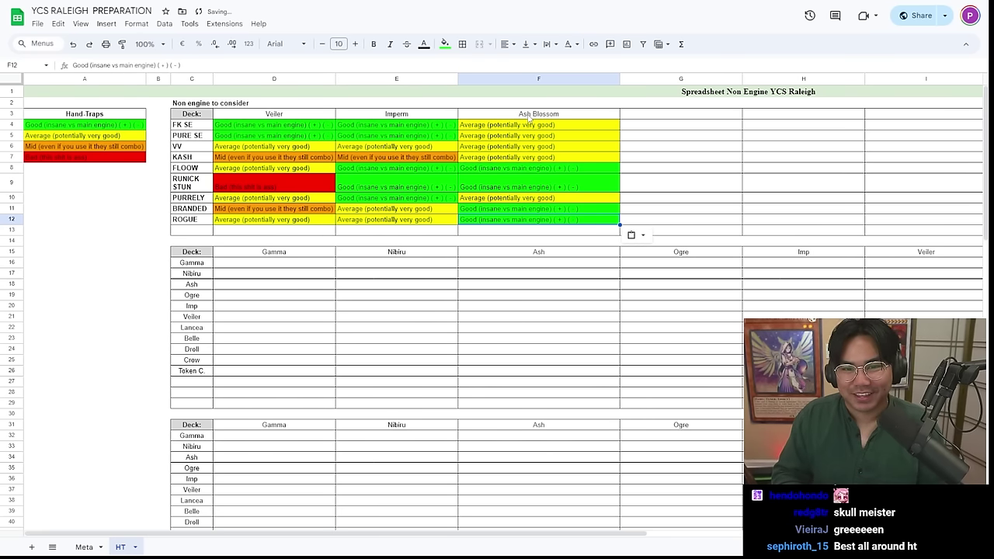
key("Up")
key("Up")
key("Up")
key("Up")
key("Up")
key("Up")
key("Up")
key("Up")
key("Up")
key("Up")
key("Up")
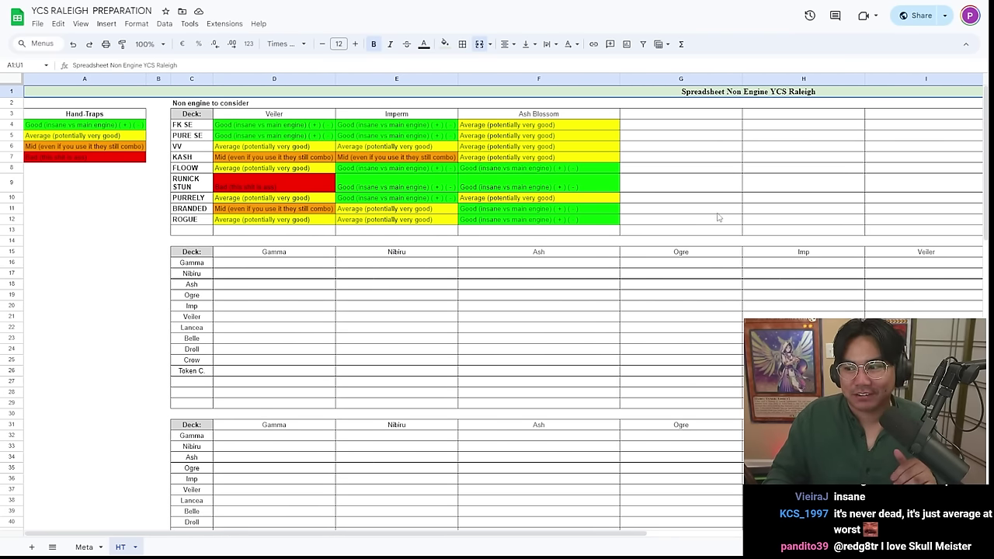
Enter "Nibiru" in G3 as the next card heading
left_click(643, 184)
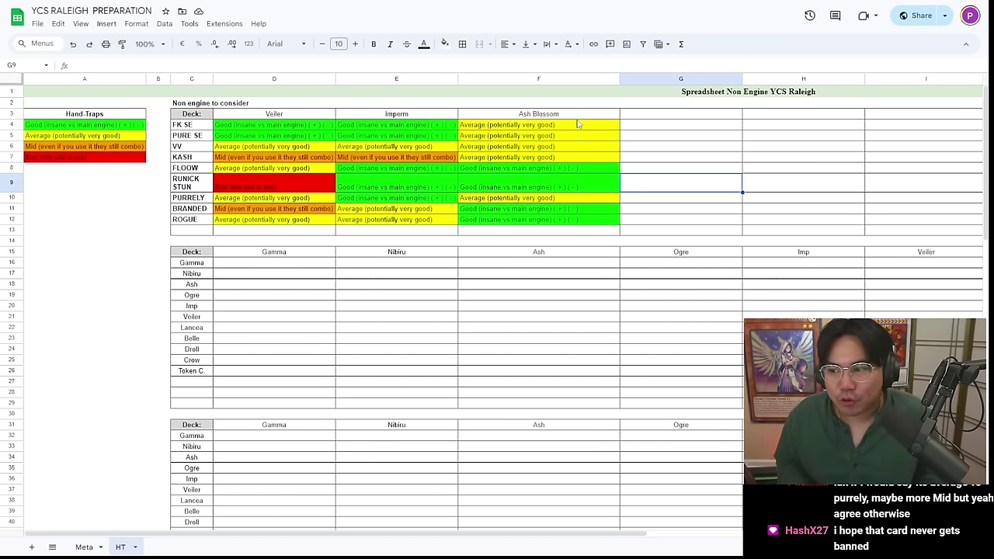
key("Up")
key("Up")
key("Up")
key("Up")
key("Up")
key("Up")
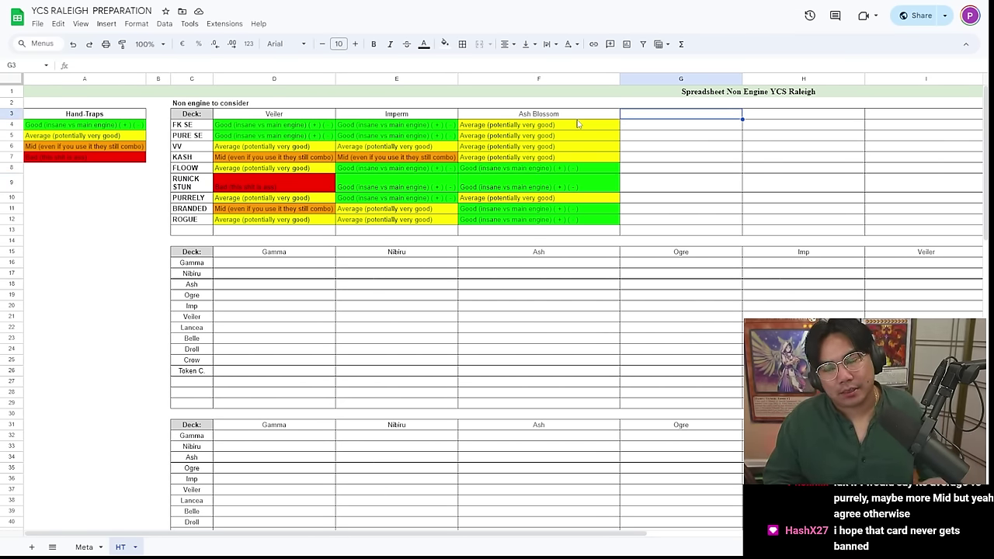
type("Nibiru")
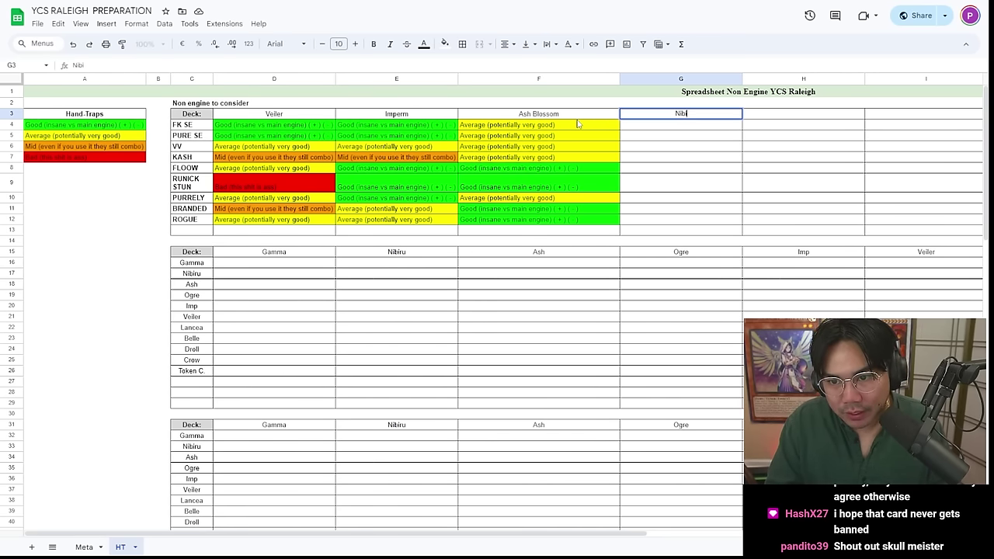
key("Return")
Copy the "Mid (even if you use it they still combo)" rating into G4 as the Nibiru rating for FK SE
key("Left")
key("Left")
key("Left")
key("Left")
key("Left")
key("Down")
key("Down")
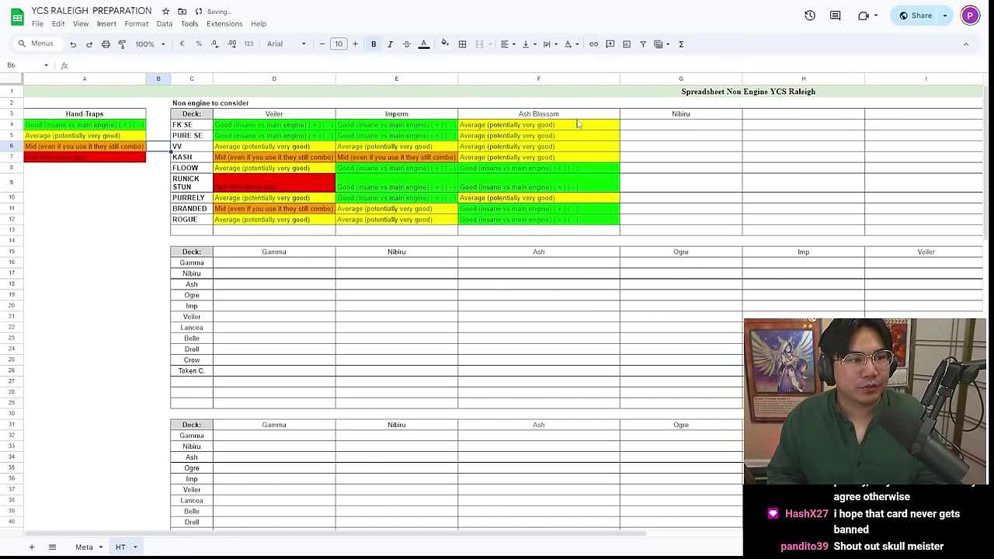
key("Right")
key("Right")
key("Right")
key("Right")
key("Right")
key("Up")
key("Up")
key("ctrl+v")
key("Down")
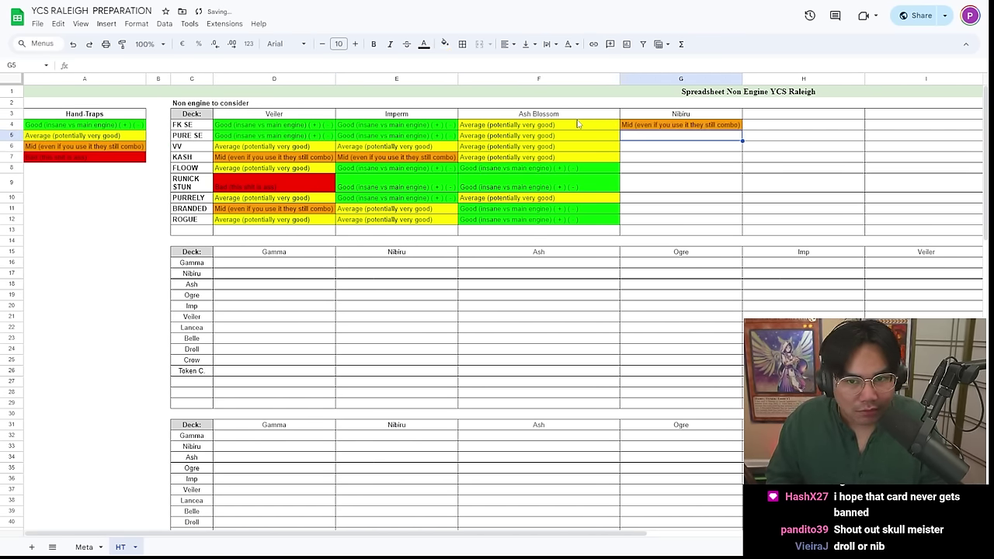
Copy the "Mid (even if you use it they still combo)" rating into G5 and G6 as the Nibiru ratings for PURE SE and VV
key("ctrl+v")
key("Down")
key("Left")
key("Left")
key("Down")
key("Left")
key("Left")
key("Down")
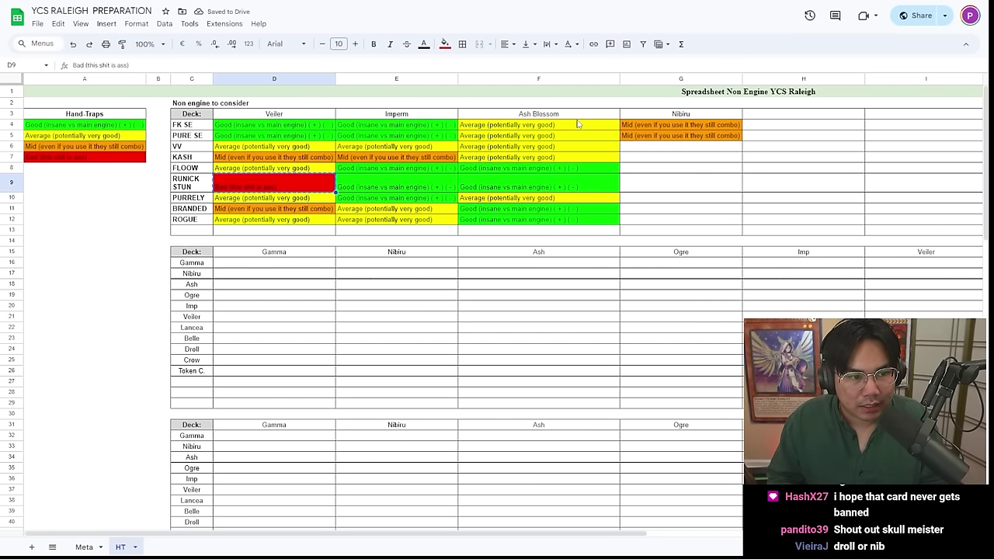
key("Right")
key("Right")
key("Right")
key("Right")
key("Up")
key("Up")
key("ctrl+v")
key("Down")
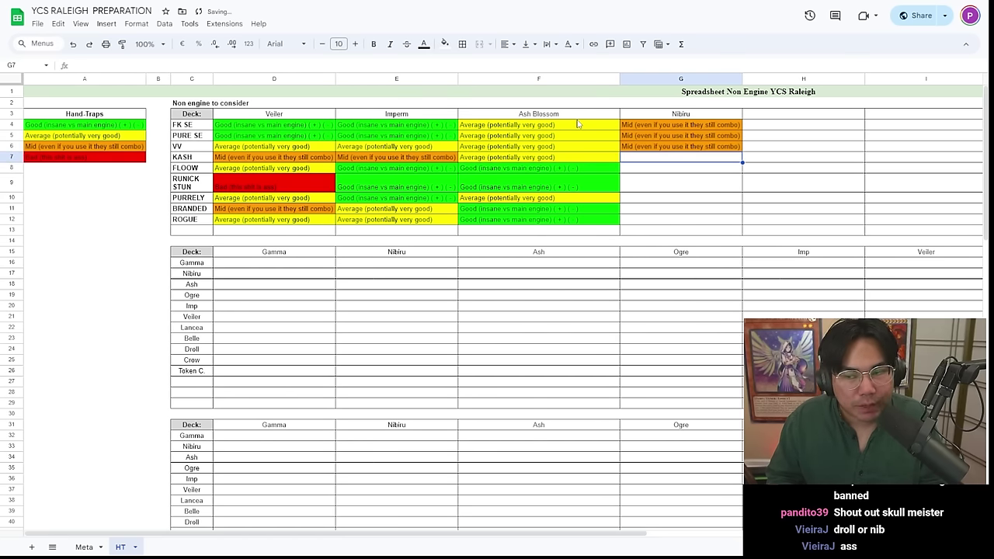
Fill G7 with the "Average (potentially very good)" rating as the Nibiru rating for KASH
key("Up")
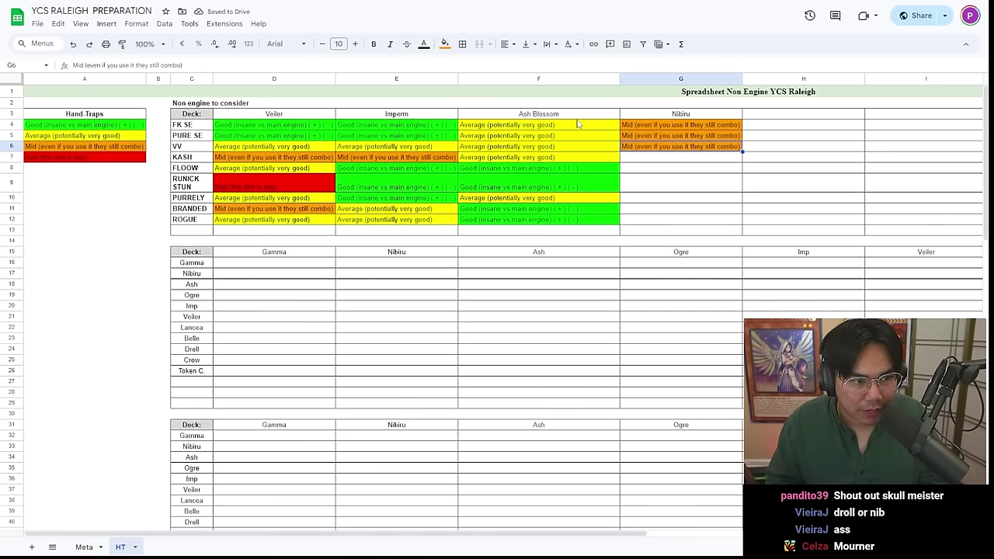
key("Down")
key("Up")
key("Down")
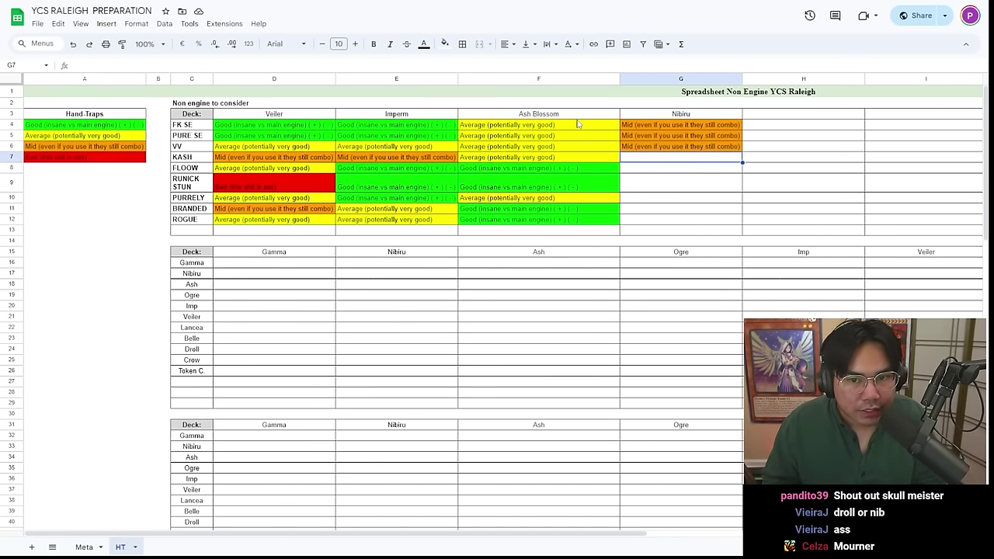
key("ctrl+v")
key("Down")
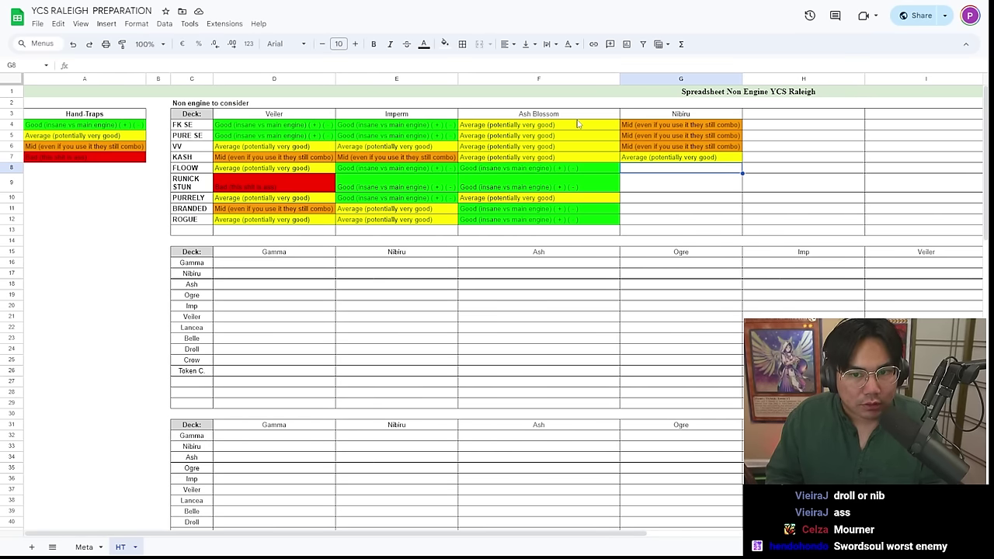
Copy the red "Bad" rating from D9 into G8 as the Nibiru rating for FLOOW
key("Left")
key("Left")
key("Left")
key("Down")
key("ctrl+c")
key("Up")
key("Right")
key("Right")
key("Right")
key("ctrl+v")
key("Down")
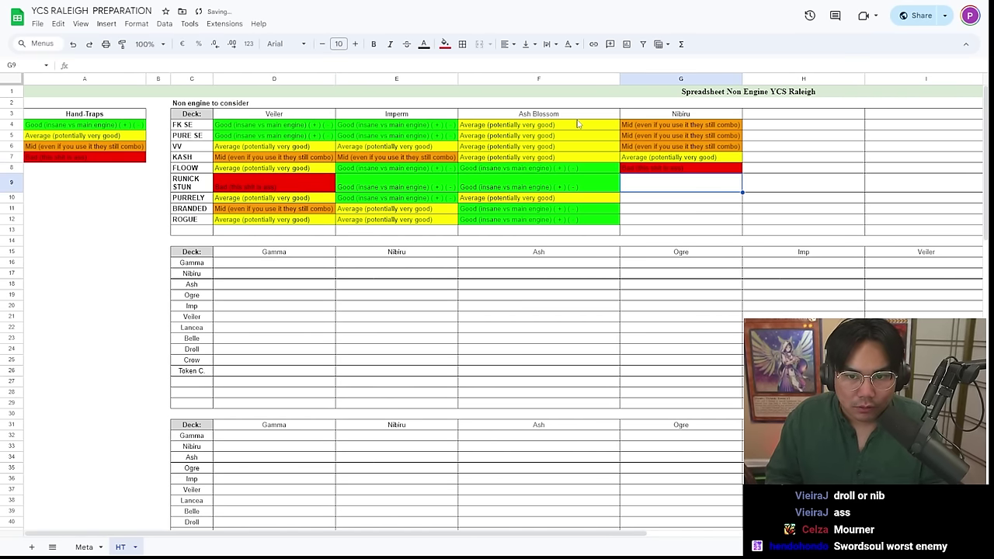
Copy the red "Bad" rating from G8 into G9, G10 and G11 as the Nibiru ratings for RUNICK STUN, PURRELY and BRANDED
key("Up")
key("ctrl+c")
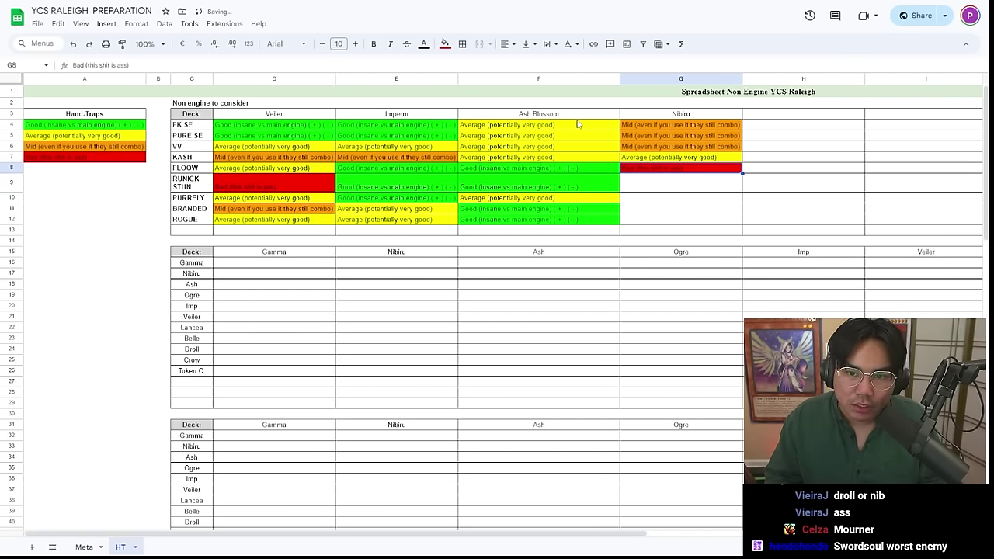
key("Down")
key("ctrl+v")
key("Down")
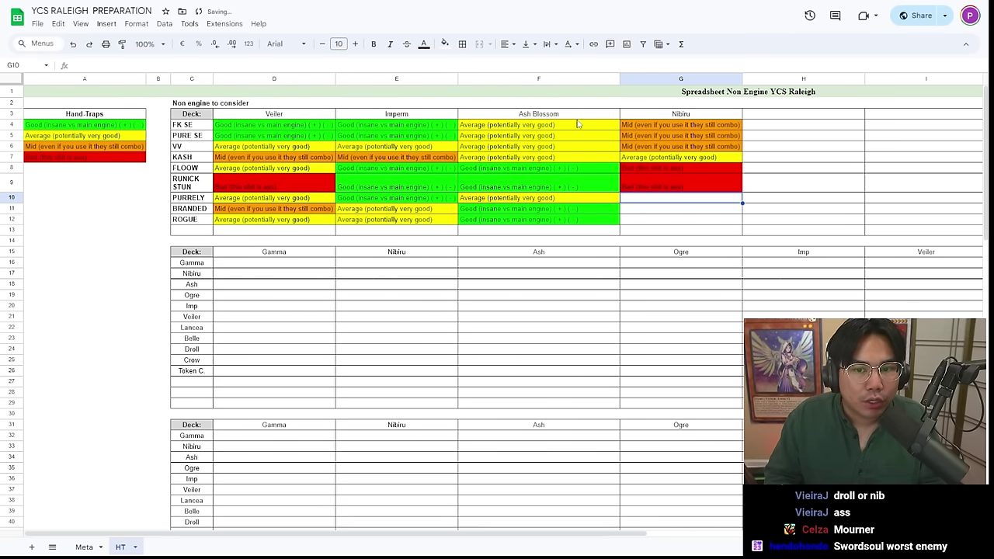
key("ctrl+v")
key("Down")
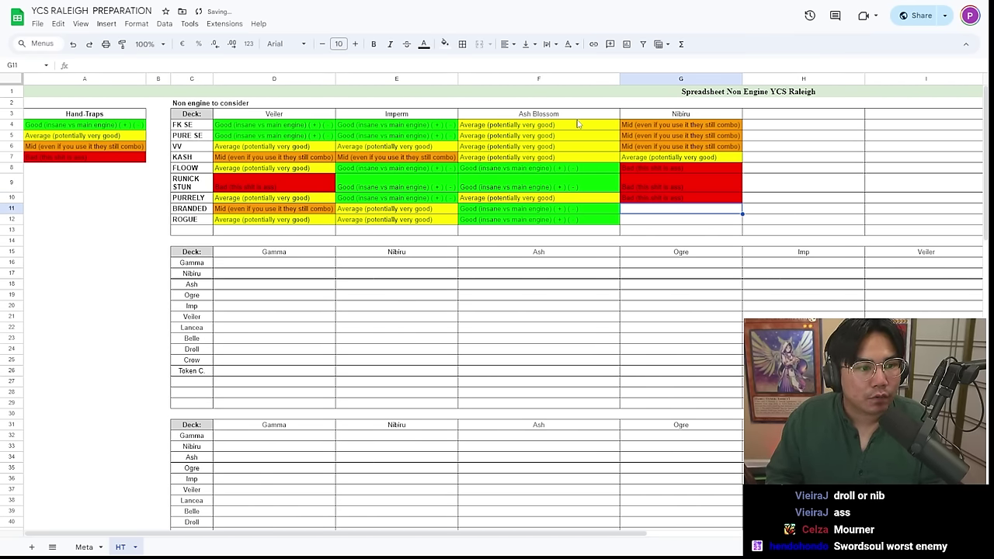
type("Bad (this still is ass)")
key("Return")
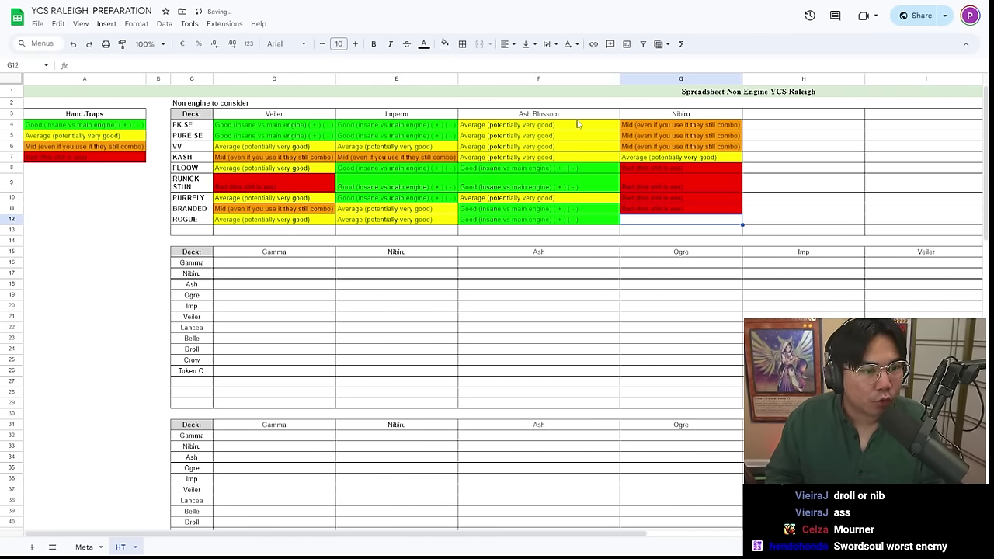
Fill G12 with the "Average (potentially very good)" rating as the Nibiru rating for ROGUE
key("Up")
key("Up")
key("Up")
key("Up")
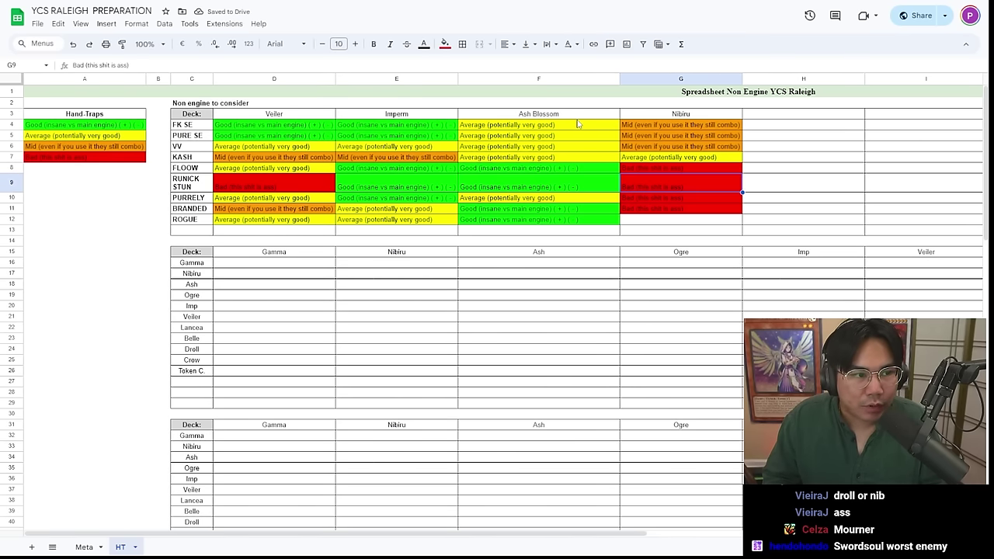
key("Left")
key("Left")
key("Left")
key("Left")
key("Left")
key("Left")
key("Up")
key("Right")
key("Right")
key("Right")
key("Right")
key("Right")
key("Right")
key("Down")
key("Down")
key("Up")
key("Up")
type("Average (potentially very good)")
key("Return")
key("Down")
key("Down")
key("Down")
key("Down")
type("Average (potentially very good)")
key("Return")
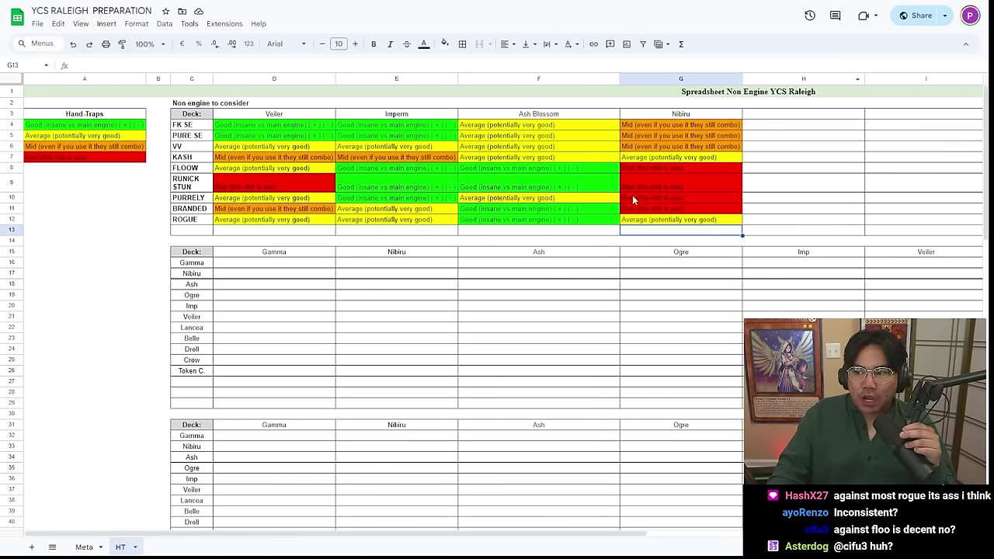
Review the Nibiru ratings in G4:G12 alongside the card headings and the hand-trap list in C16:C26
left_click(690, 168)
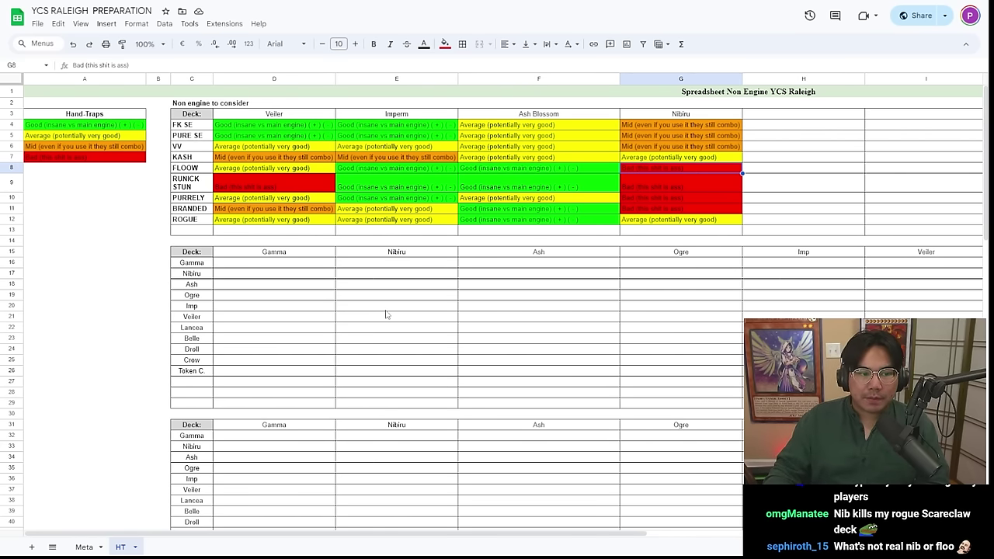
left_click(199, 264)
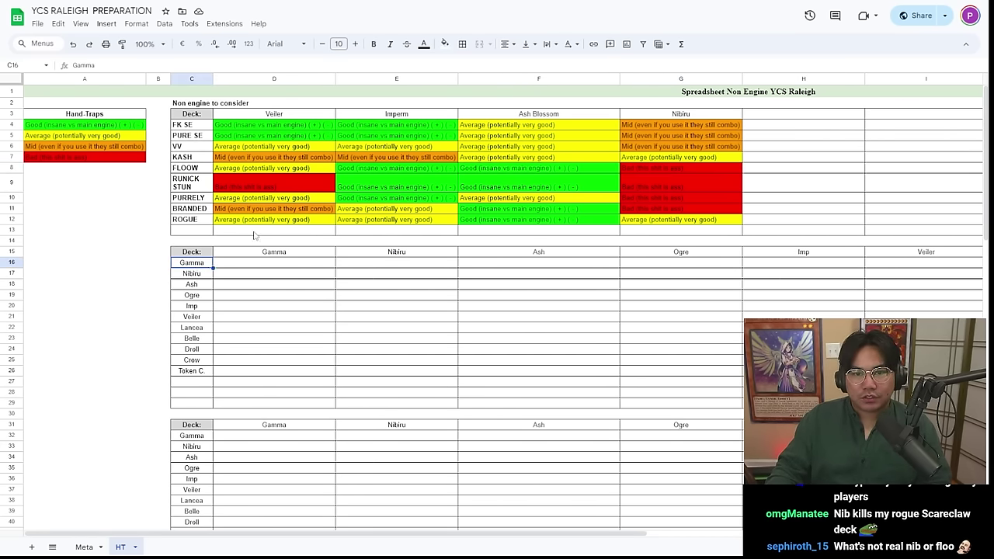
left_click_drag(199, 265, 207, 371)
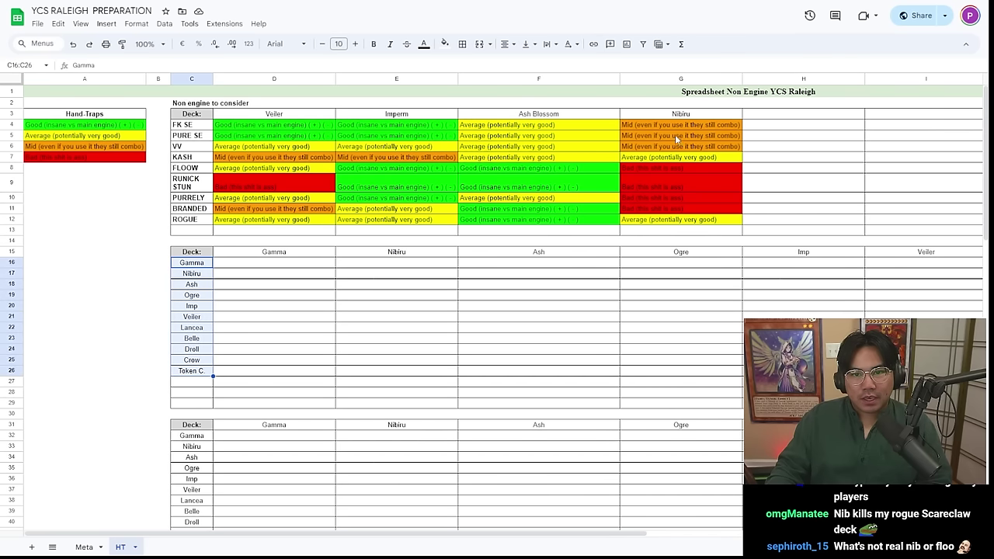
left_click(686, 113)
left_click(284, 113)
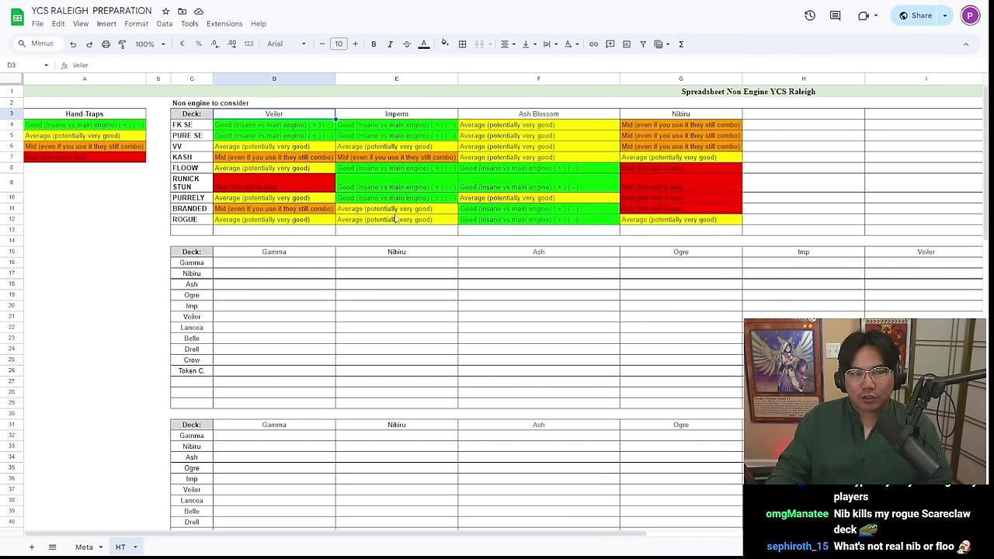
left_click(99, 132)
left_click(249, 277)
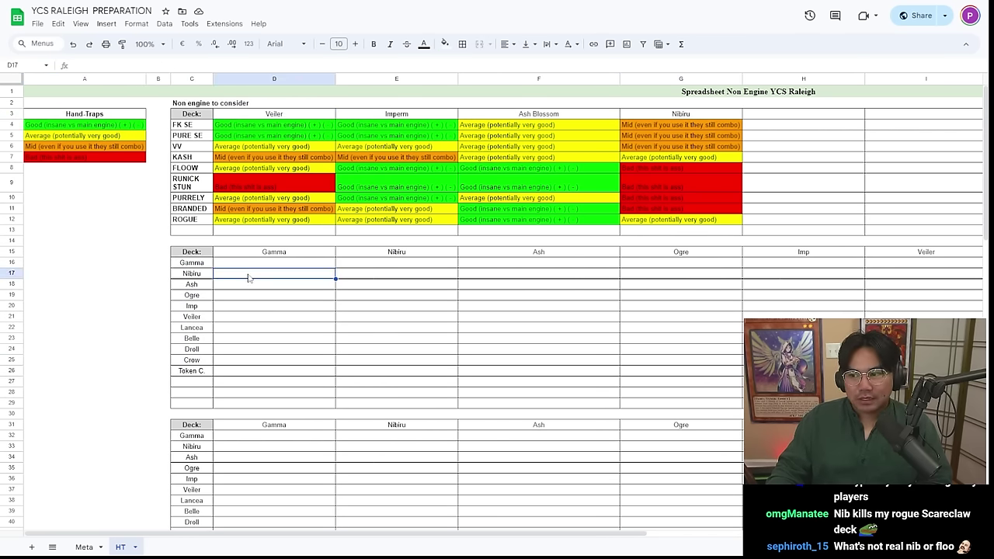
left_click(673, 126)
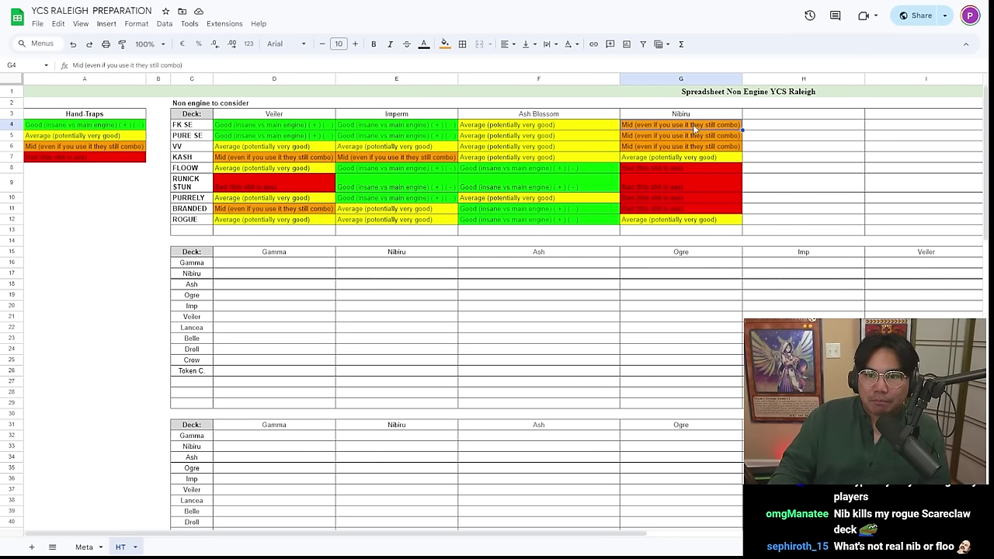
left_click_drag(693, 125, 684, 226)
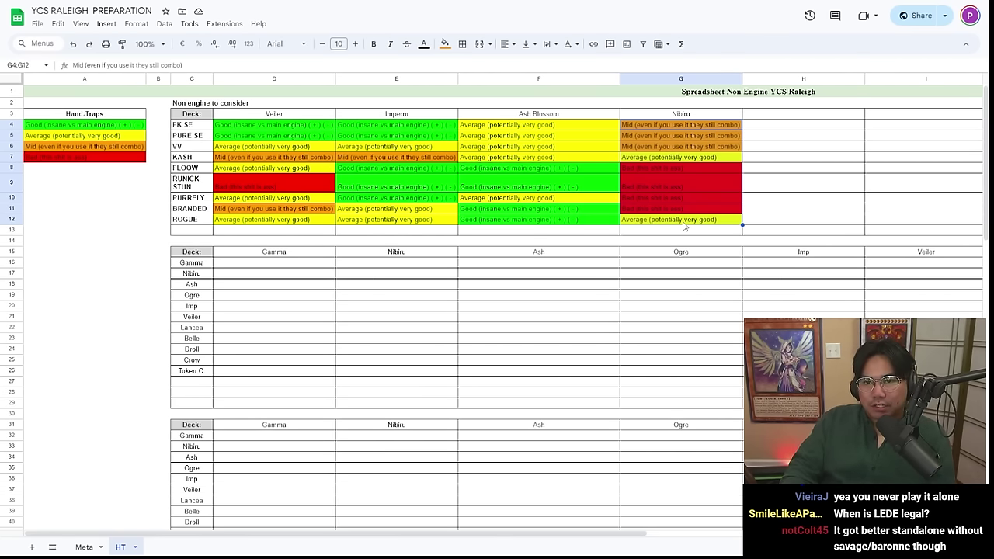
key("Down")
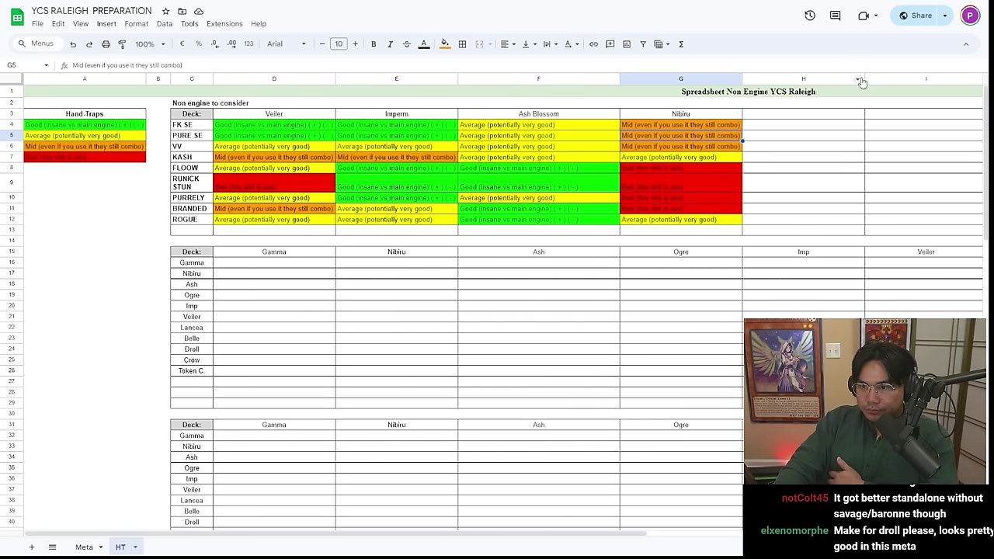
Enter "Droll" in H3 as the next card heading
left_click(816, 117)
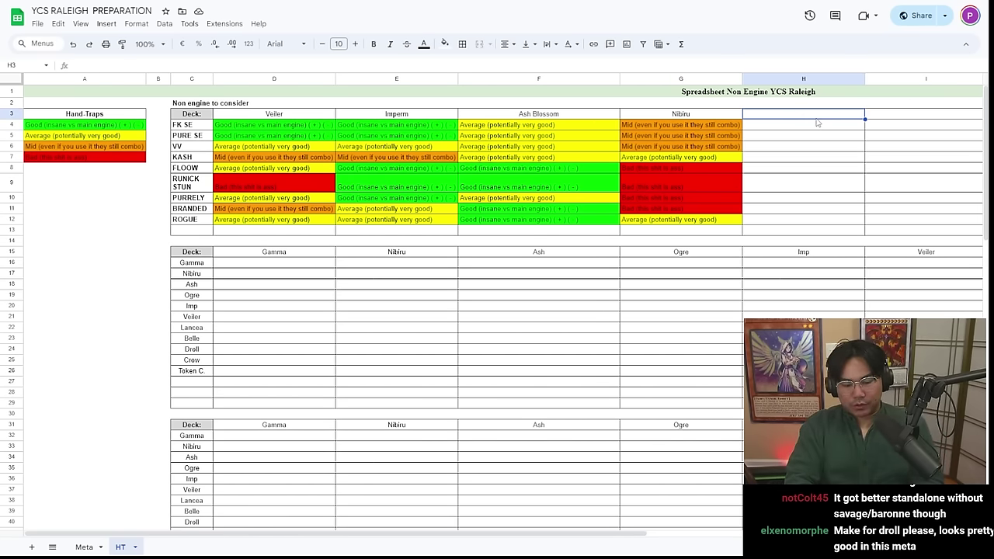
type("Droll")
key("Return")
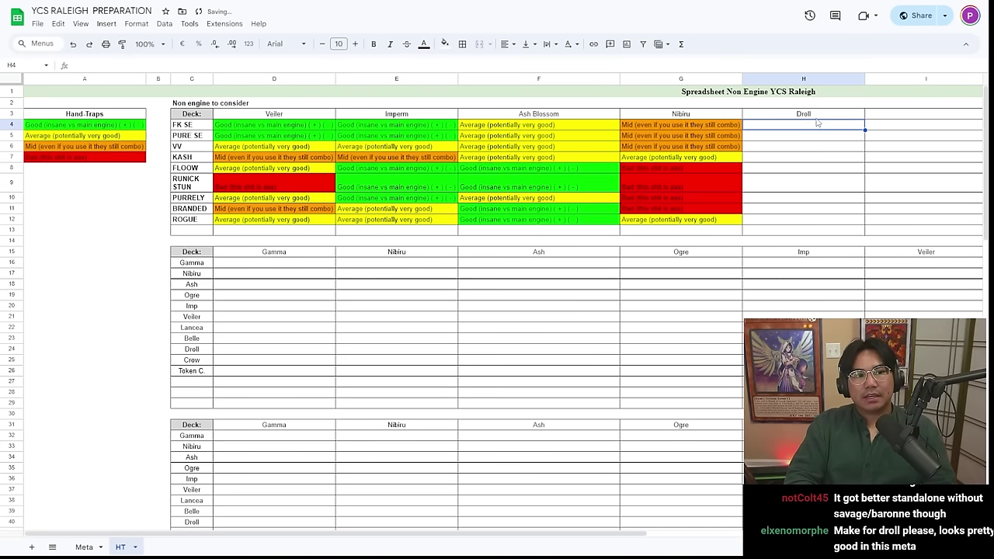
Copy the "Good (insane vs main engine)" rating from the FK SE row into H4 as its Droll rating
key("Left")
key("Left")
key("Left")
key("Left")
key("ctrl+c")
key("Right")
key("Right")
key("Right")
key("Right")
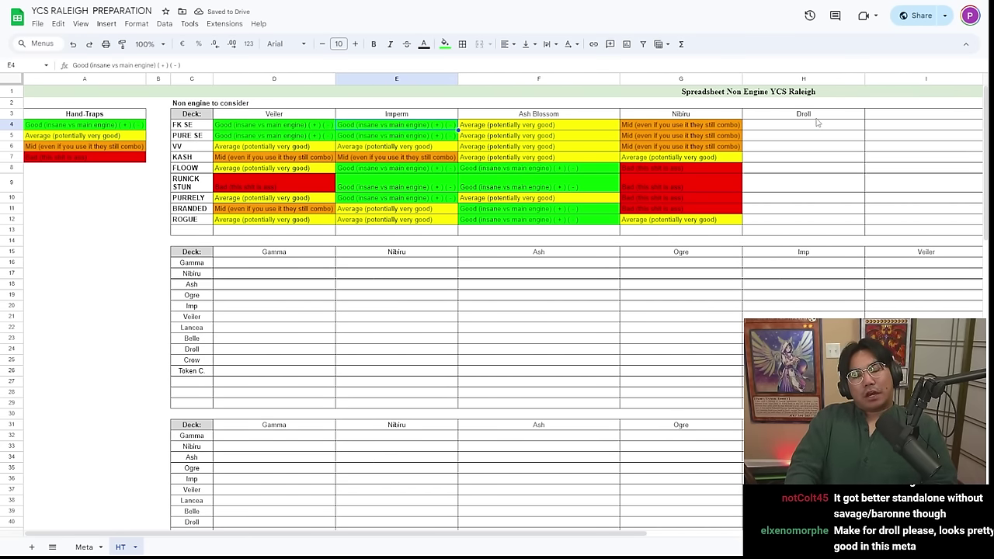
key("ctrl+v")
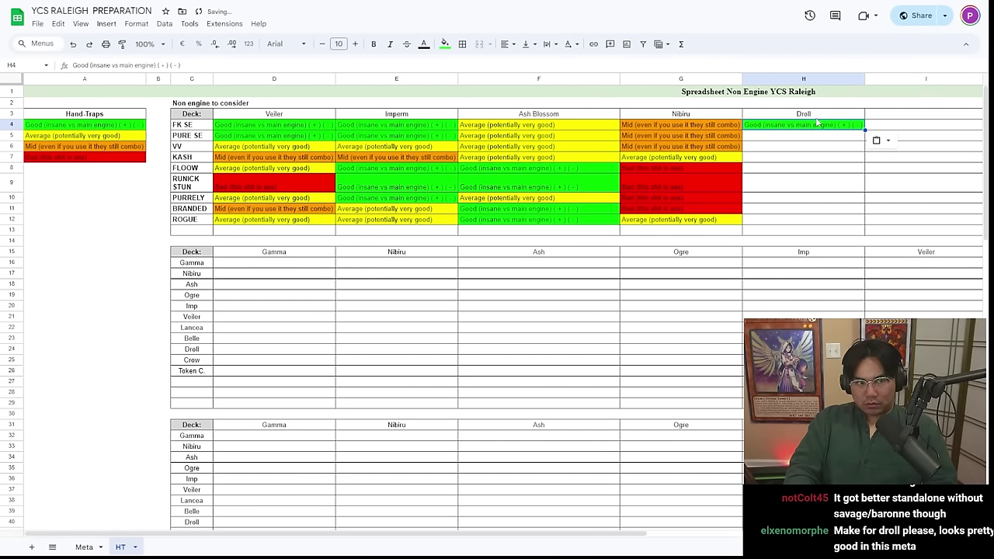
Copy the "Average (potentially very good)" rating from F5 into H5 and H6 as the Droll ratings for PURE SE and VV
key("Down")
key("Left")
key("Down")
key("Left")
key("Up")
key("ctrl+c")
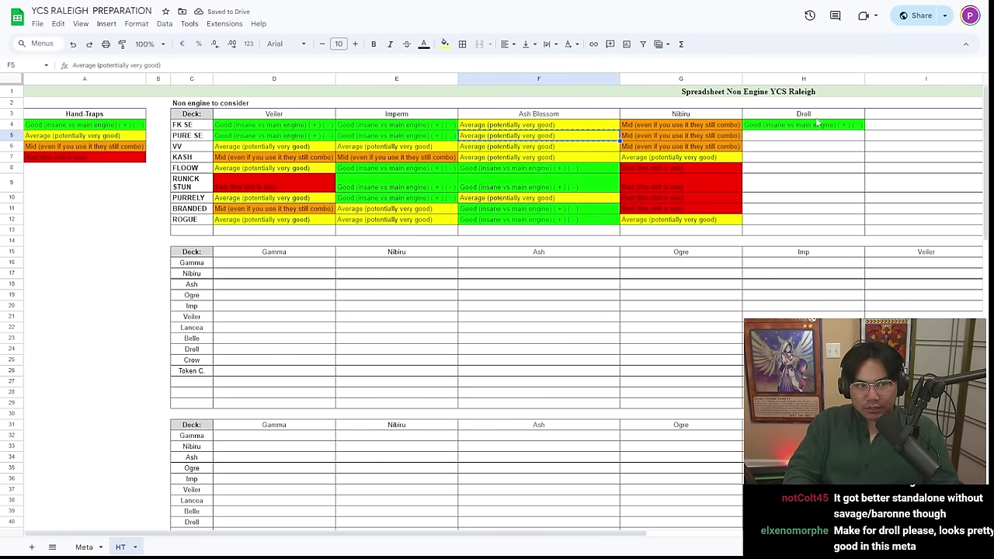
key("Right")
key("Right")
key("ctrl+v")
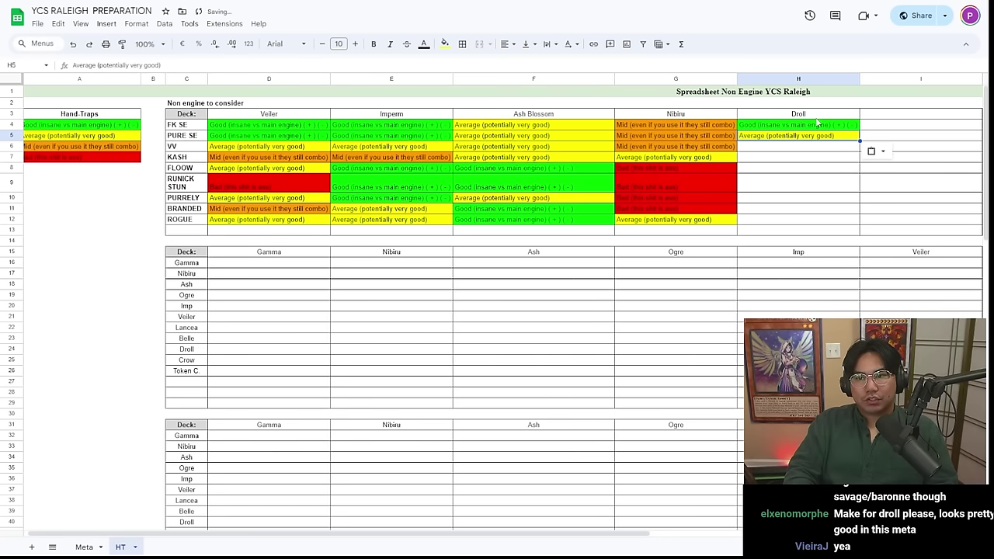
key("Down")
key("ctrl+v")
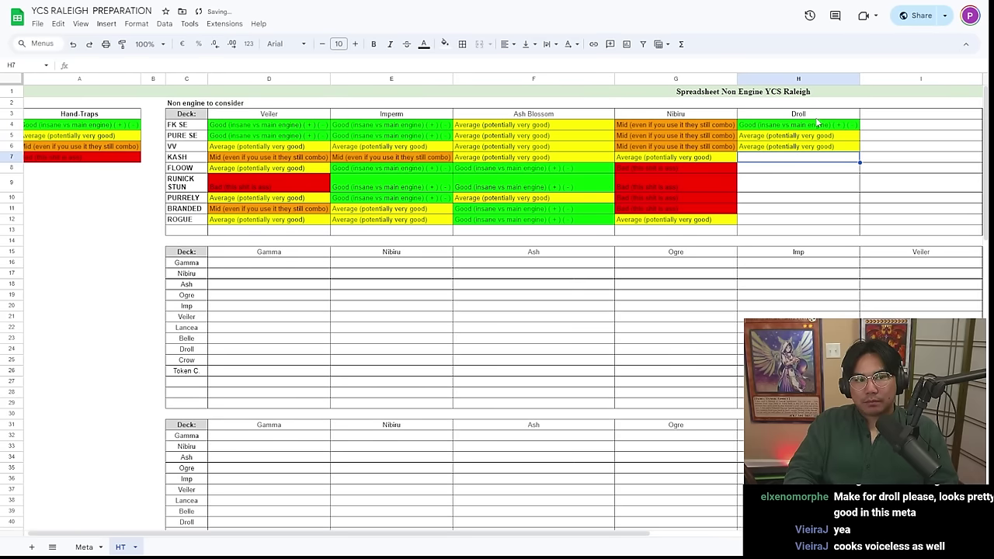
Copy the "Mid (even if you use it they still combo)" rating from G6 into H7 as the Droll rating for KASH
key("Down")
key("Left")
key("Up")
key("ctrl+c")
key("Down")
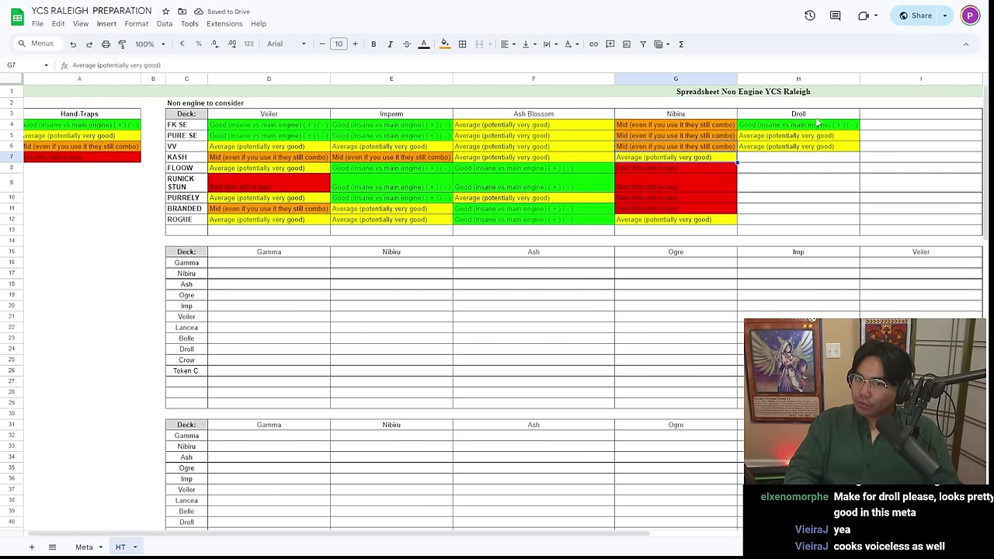
key("Right")
key("ctrl+v")
key("Down")
key("Left")
key("Right")
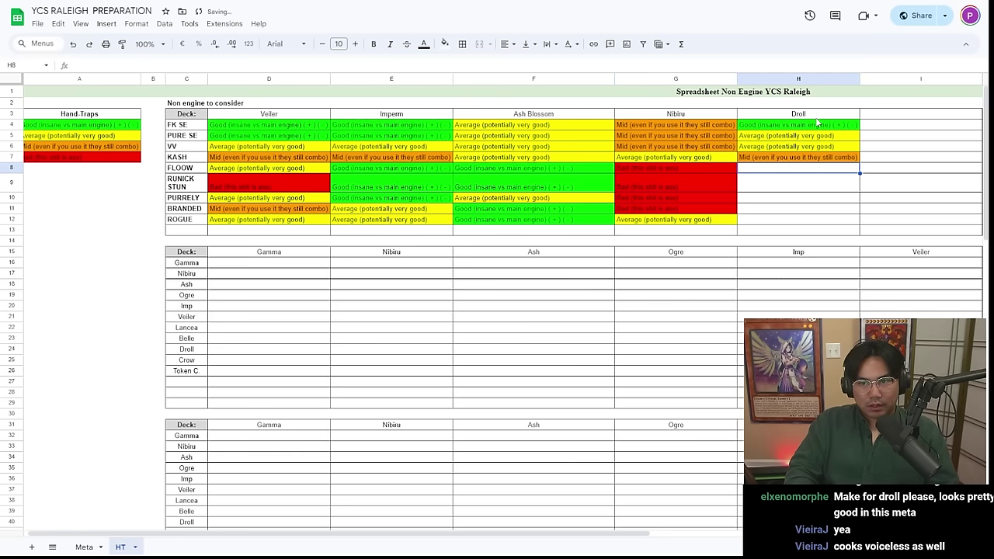
Copy the "Good (insane vs main engine)" rating into H8 as the Droll rating for FLOOW
key("Up")
key("Up")
key("Up")
key("Up")
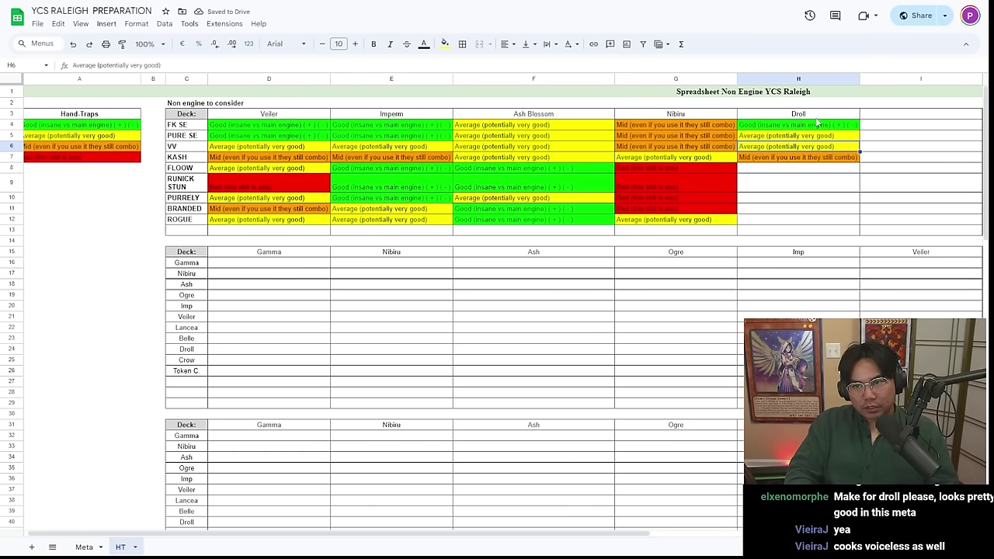
key("ctrl+c")
key("Down")
key("Down")
key("Down")
key("Down")
key("ctrl+v")
key("Down")
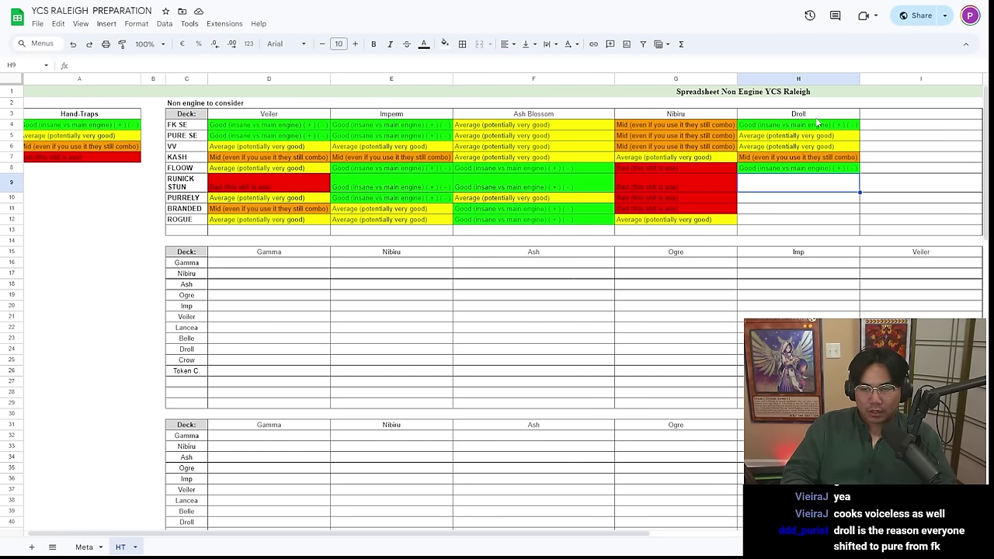
Copy the "Mid (even if you use it they still combo)" rating from H7 into H9 as the Droll rating for RUNICK STUN
key("Left")
key("Right")
key("Right")
key("Right")
key("Right")
key("Right")
key("Right")
key("Right")
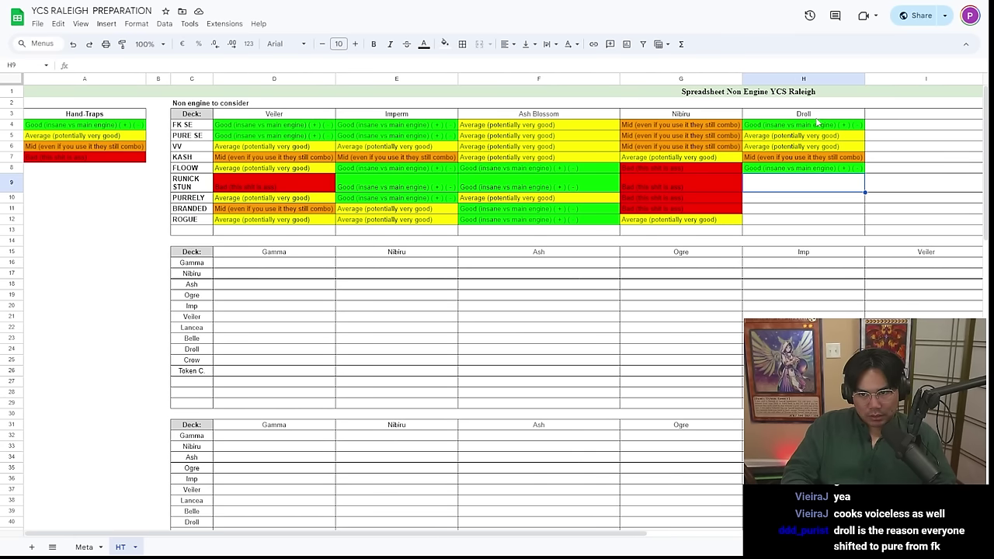
key("Up")
key("Up")
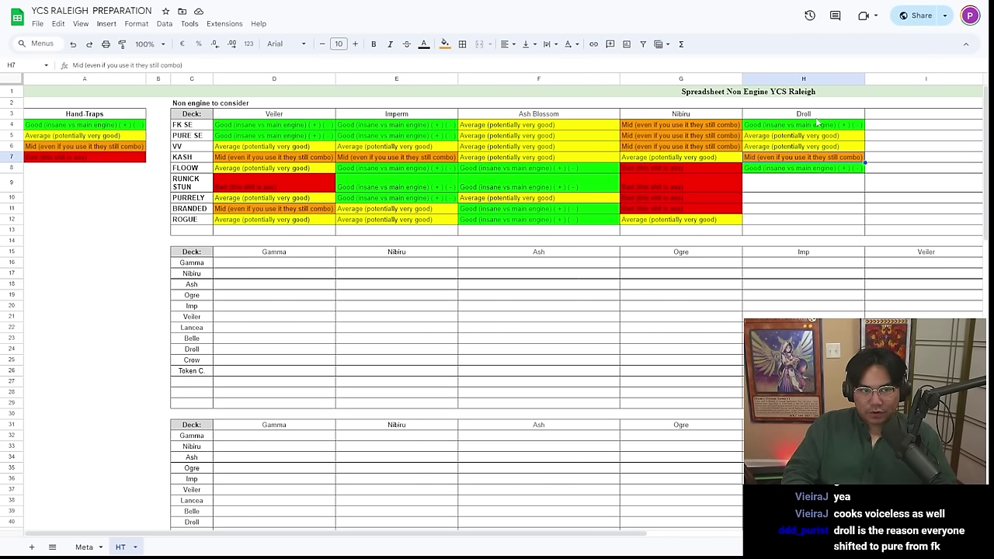
key("Down")
key("Down")
key("ctrl+v")
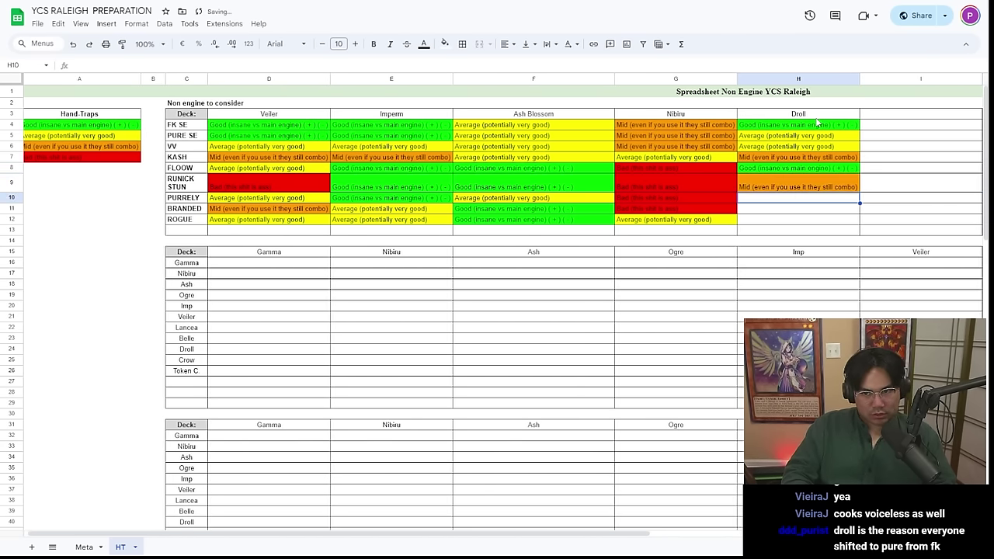
key("Down")
key("Left")
key("Right")
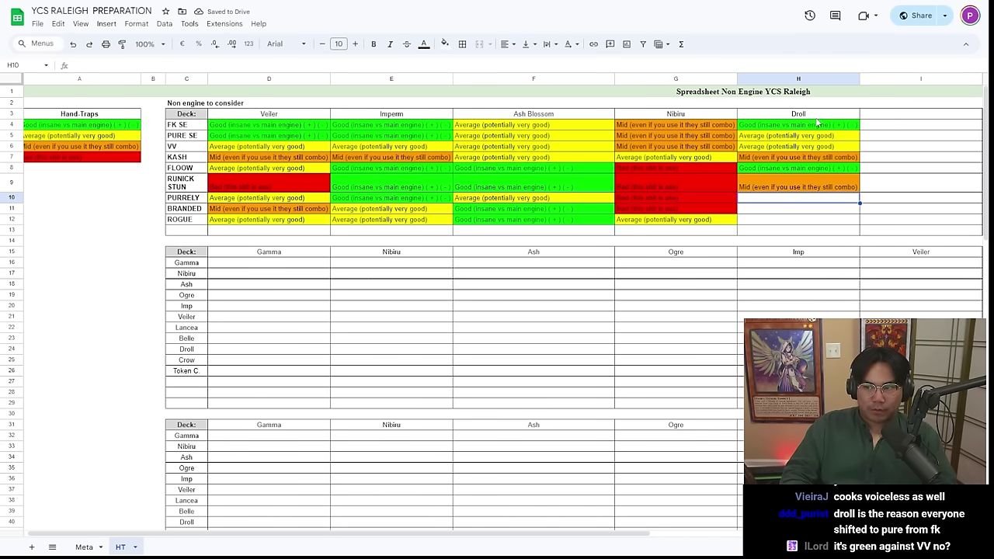
Review the Droll ratings entered so far against the decks still without a rating
key("Up")
key("Up")
key("Up")
key("Up")
key("Up")
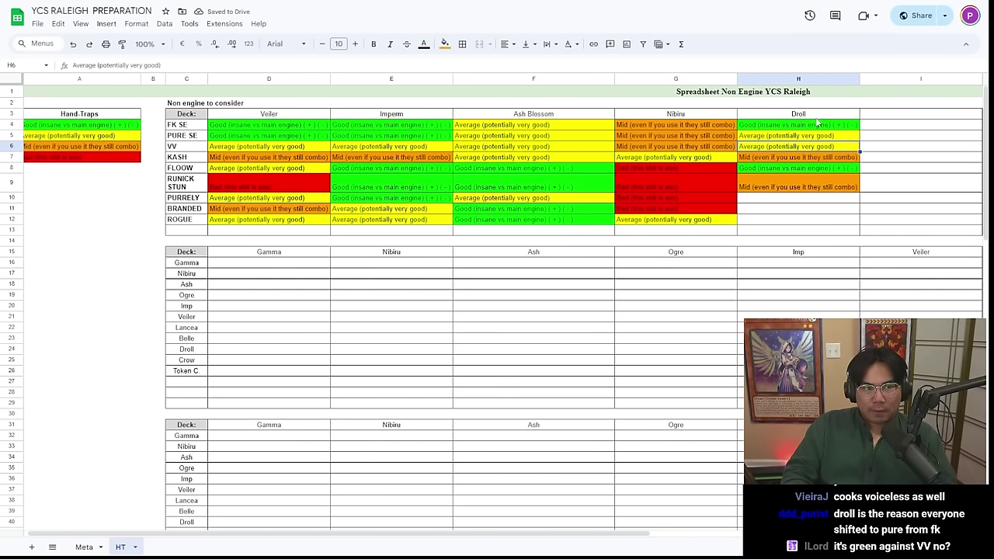
key("Down")
key("Up")
key("Up")
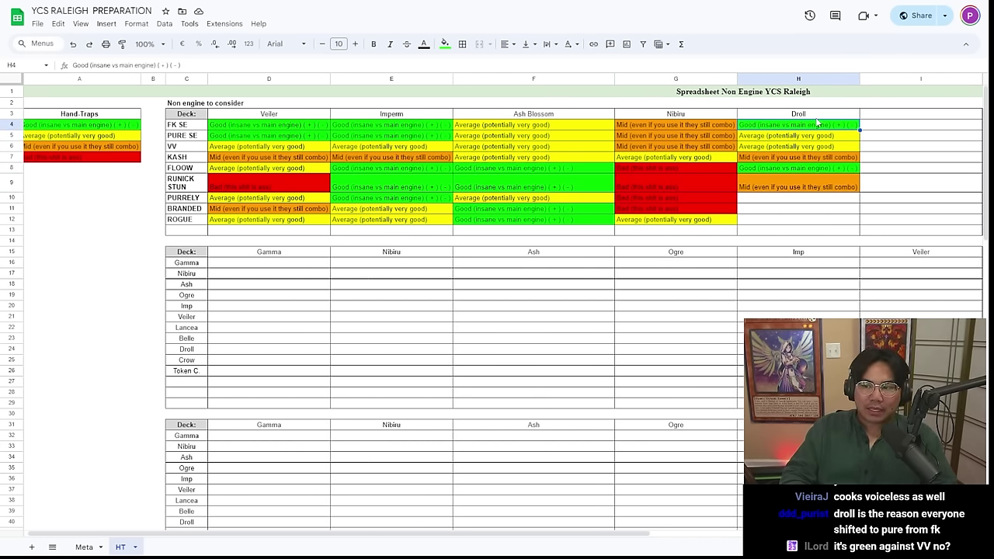
key("Down")
key("Down")
key("Down")
key("Down")
key("Down")
key("Down")
key("Down")
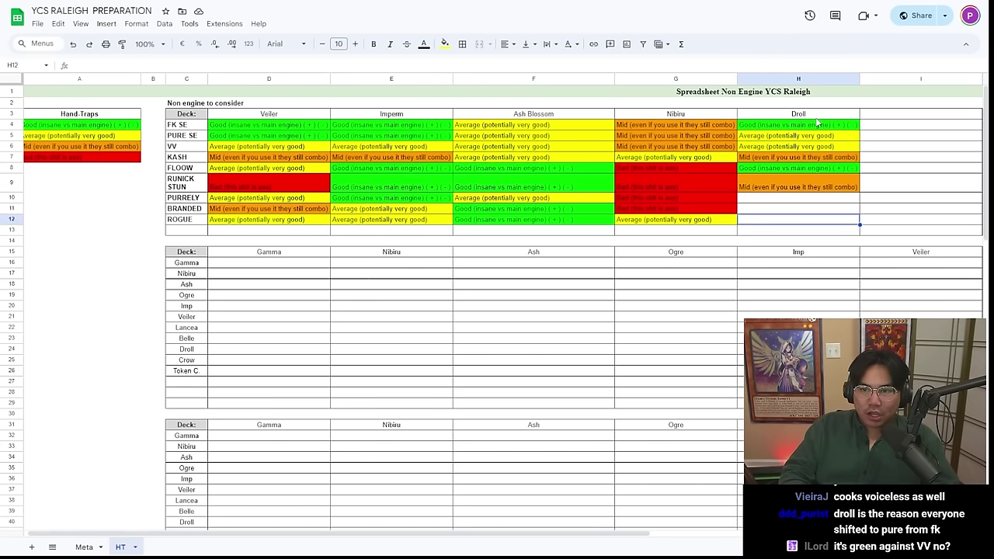
key("Up")
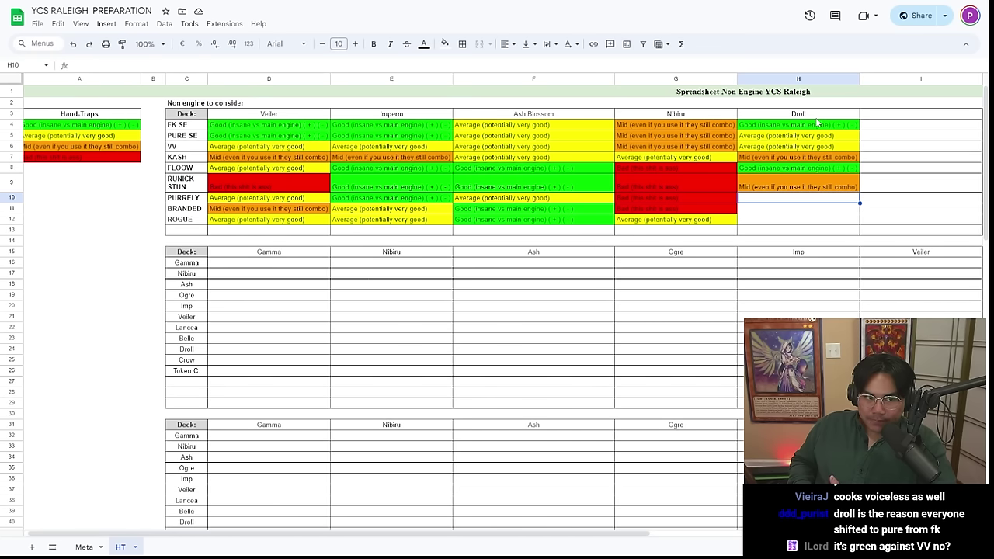
Copy the "Average (potentially very good)" rating from H6 into H10 as the Droll rating for PURRELY
key("Up")
key("Up")
key("Up")
key("Up")
key("shift+Up")
key("ctrl+c")
key("Down")
key("Down")
key("Down")
key("Down")
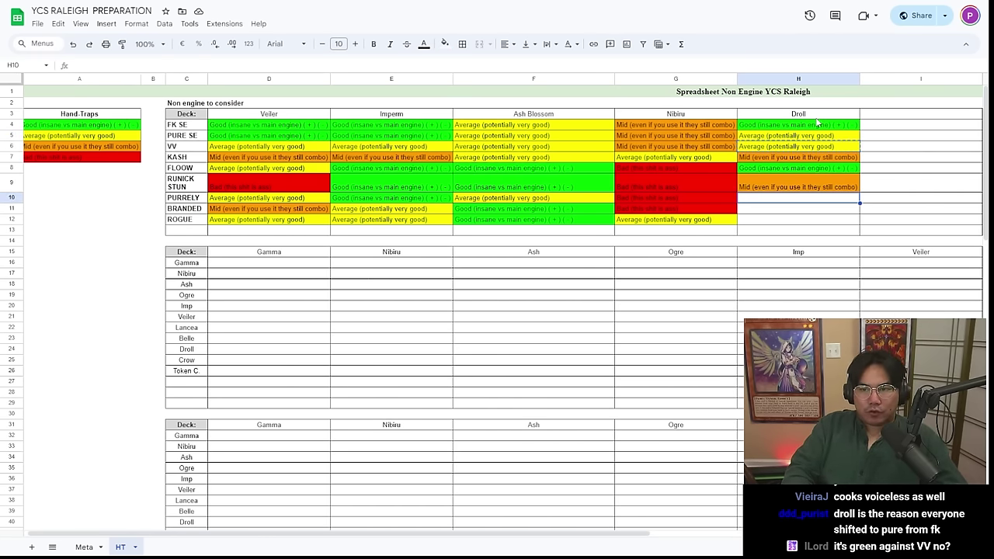
key("ctrl+v")
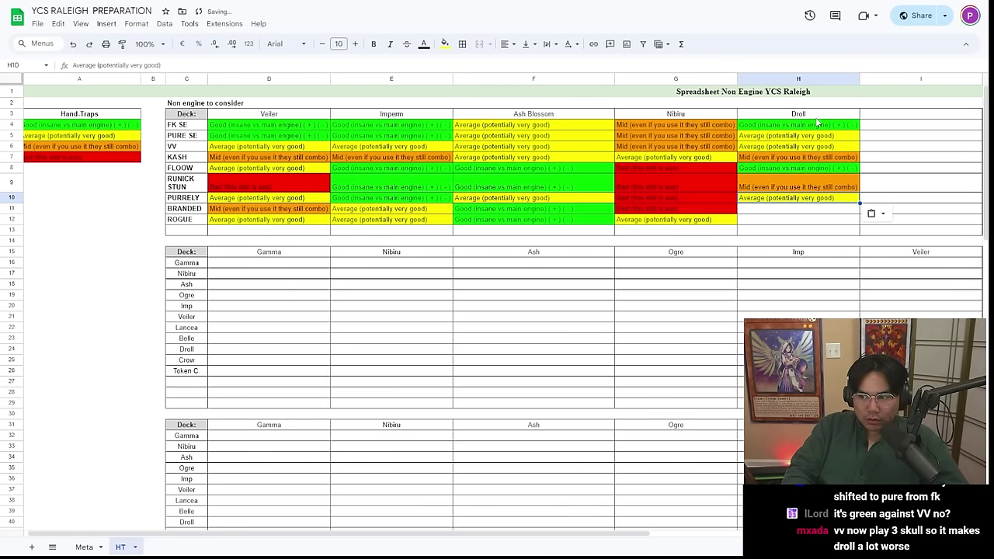
Copy the "Mid (even if you use it they still combo)" rating from H9 into H11 as the Droll rating for BRANDED
key("Down")
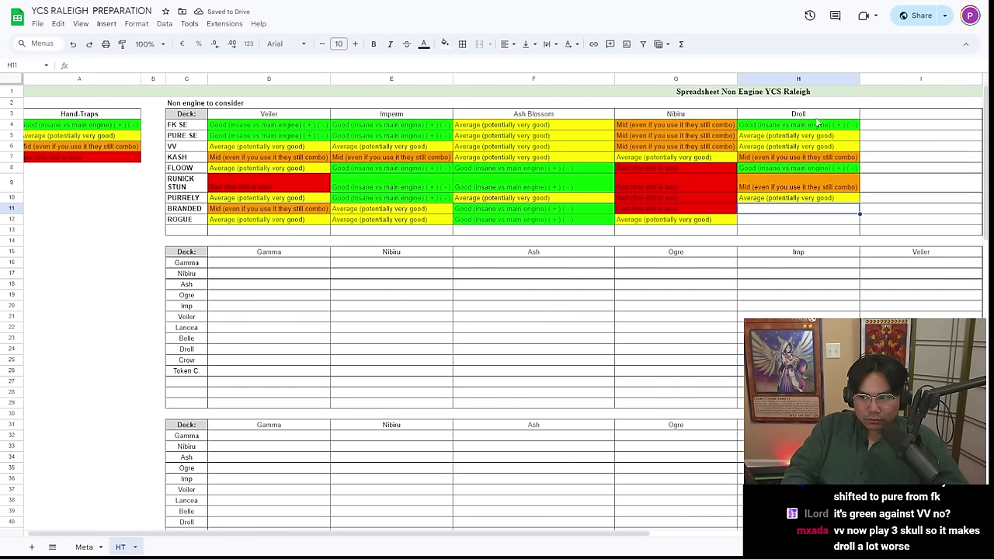
key("Up")
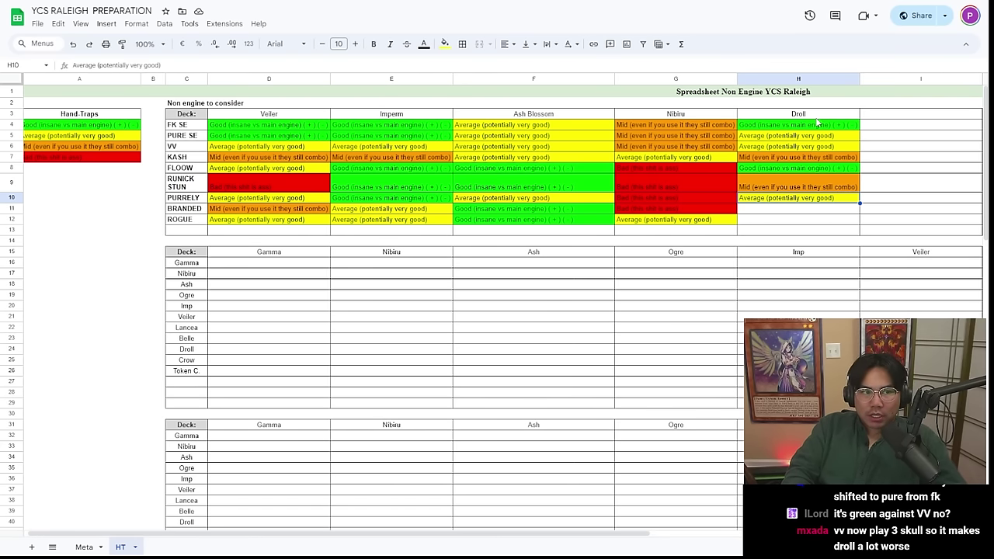
key("Up")
key("ctrl+c")
key("Down")
key("Down")
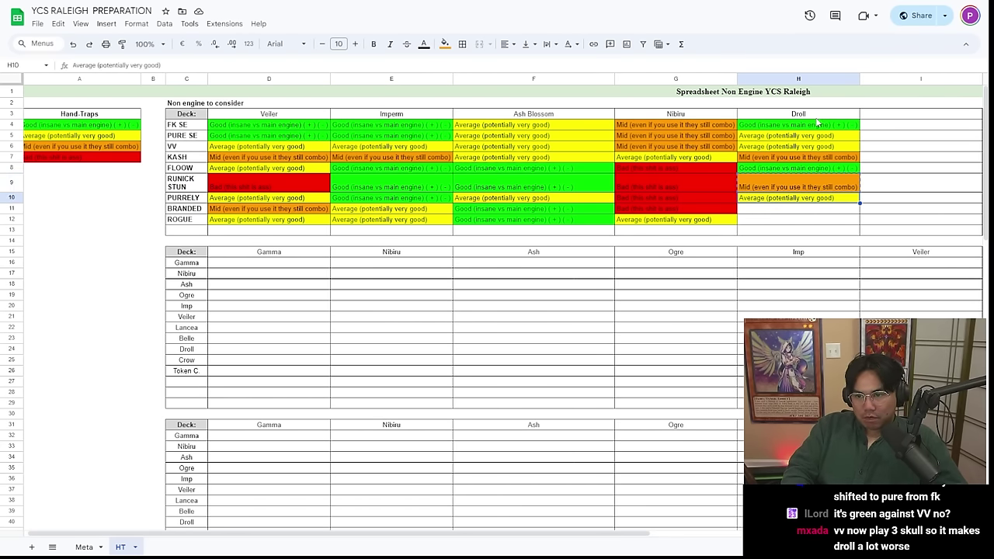
key("ctrl+v")
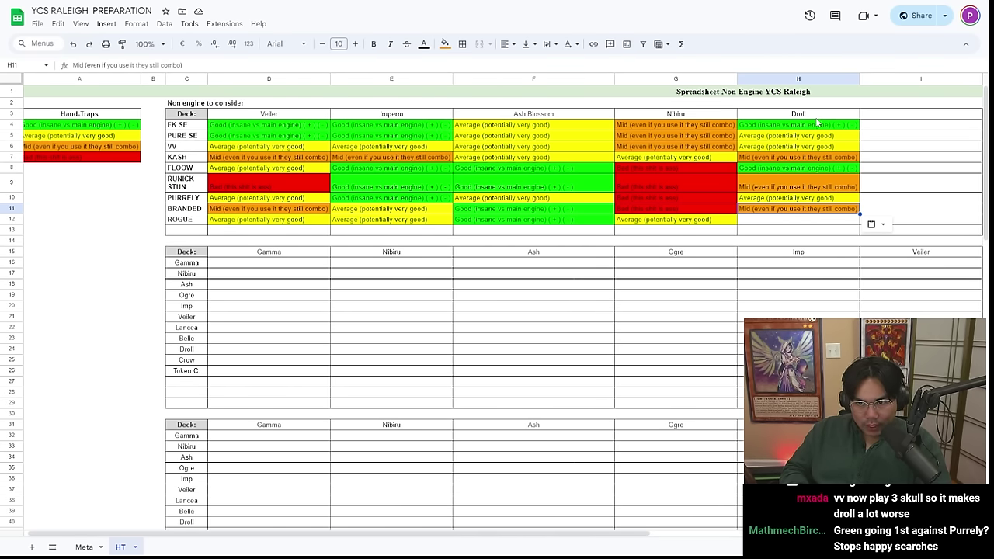
Copy the "Average (potentially very good)" rating from H10 into H12 as the Droll rating for ROGUE
key("Down")
key("Up")
key("Up")
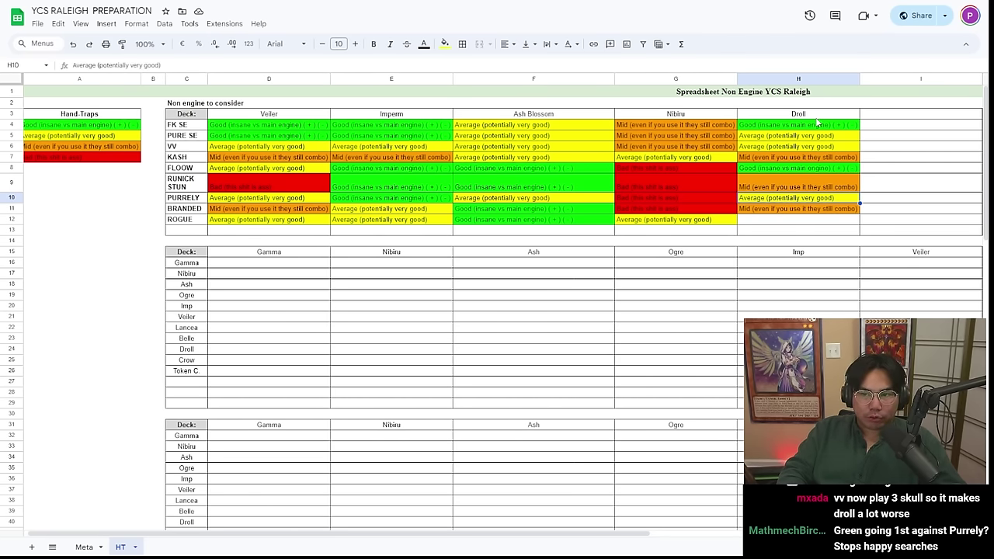
key("ctrl+c")
key("Down")
key("Down")
key("ctrl+v")
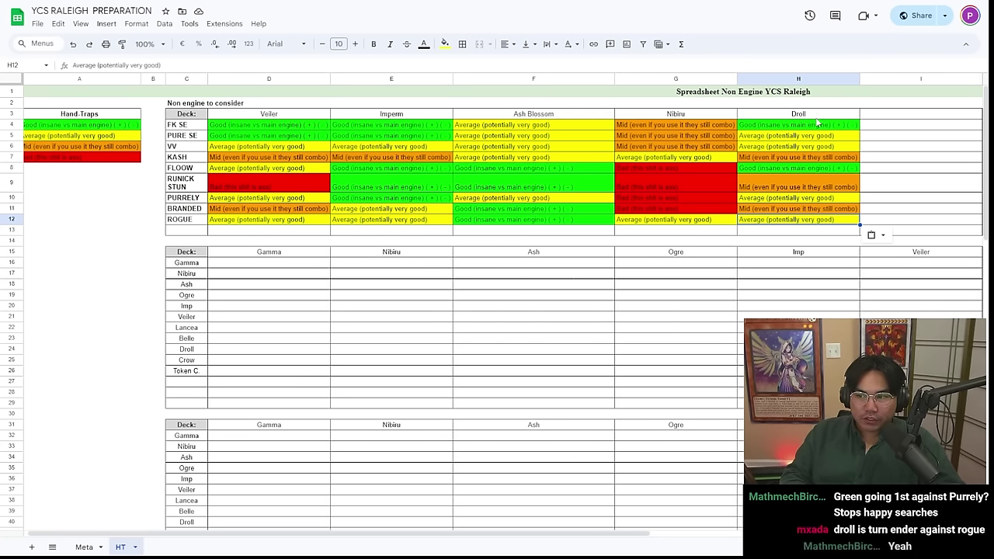
Replace the Droll rating for ROGUE in H12 with the "Good (insane vs main engine)" rating copied from H8
key("Up")
key("Up")
key("Up")
key("Down")
key("Down")
key("Down")
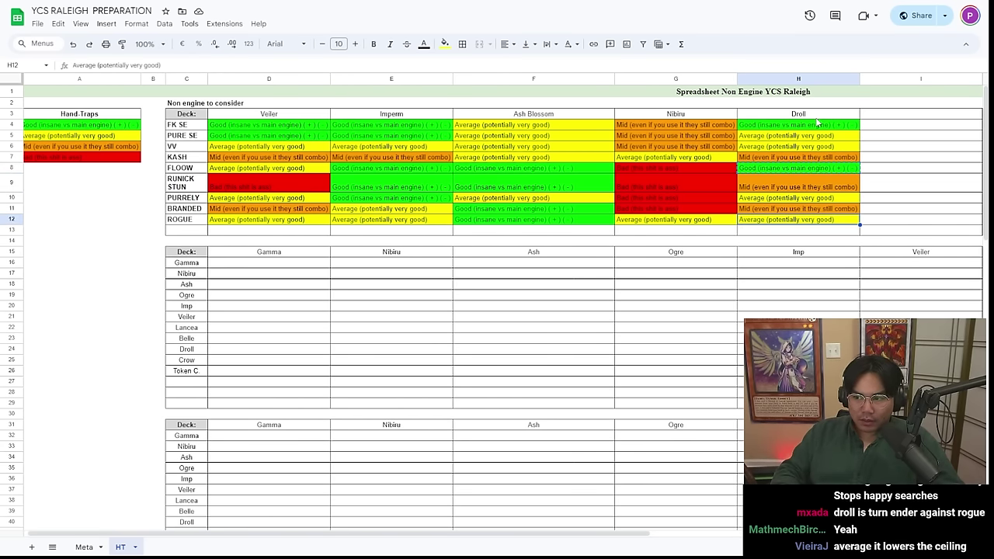
type("G")
key("Return")
Put the "Average (potentially very good)" rating from H10 back into H12 as the Droll rating for ROGUE
key("Up")
key("Up")
key("Up")
key("ctrl+c")
key("Down")
key("Down")
key("Down")
key("Down")
key("Up")
key("Up")
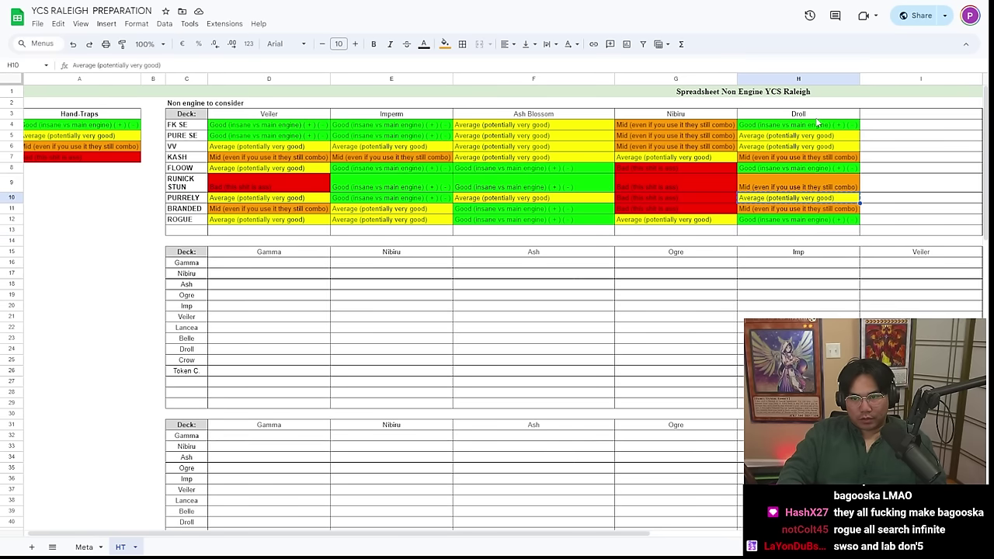
key("ctrl+v")
key("Down")
key("Up")
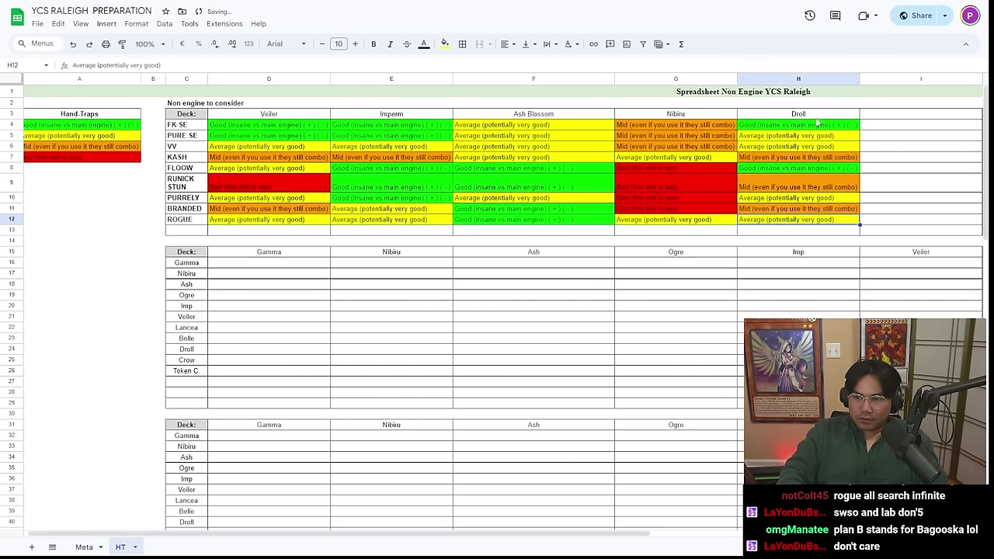
Review the completed hand-trap ratings for all decks from Veiler to Droll
key("Right")
key("Left")
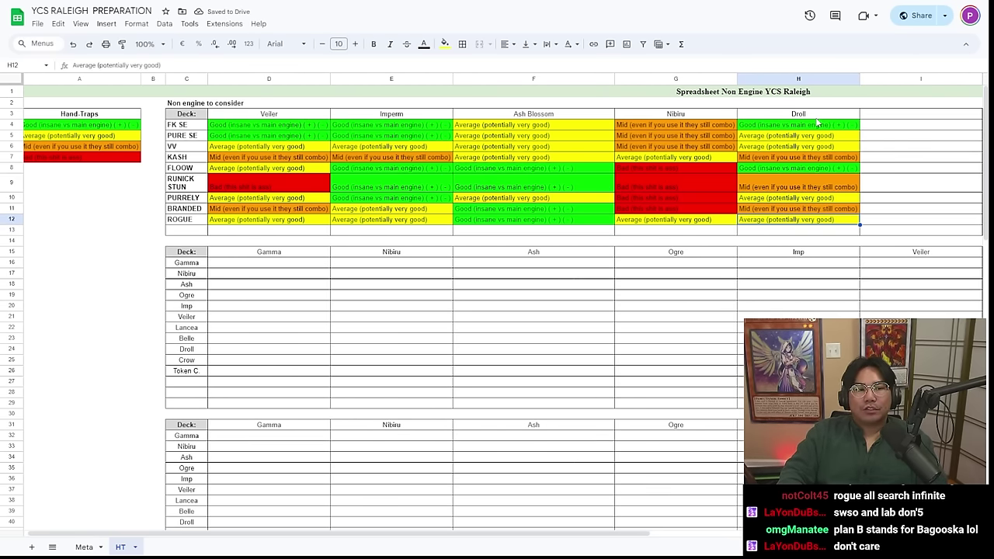
key("Up")
key("Right")
key("Left")
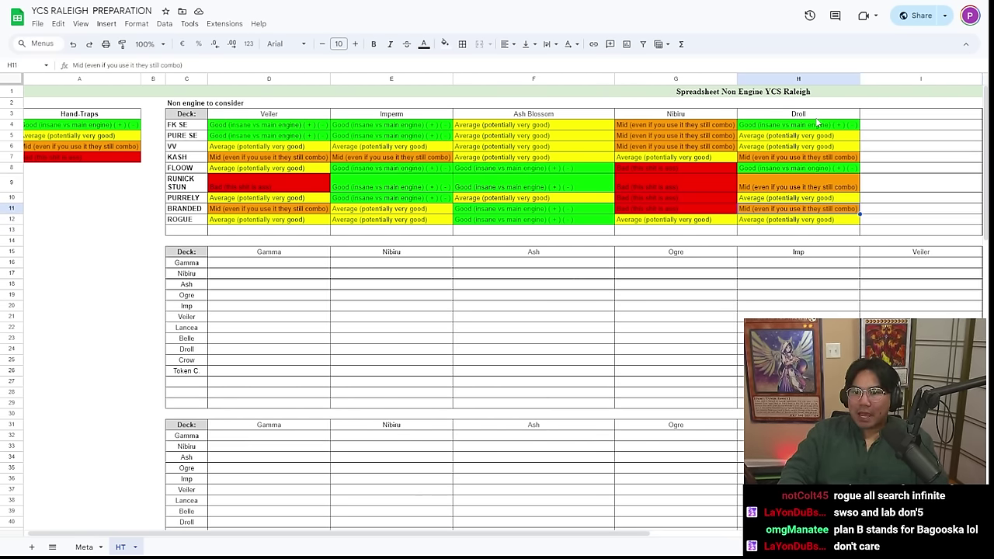
key("Down")
key("Right")
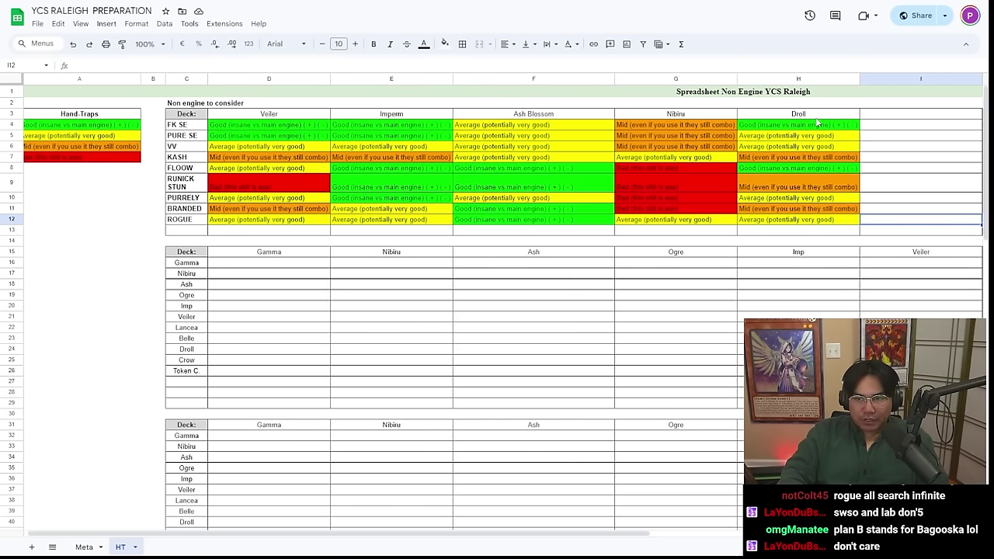
key("Left")
key("Left")
key("Left")
key("Left")
key("Left")
key("Left")
key("Left")
key("Left")
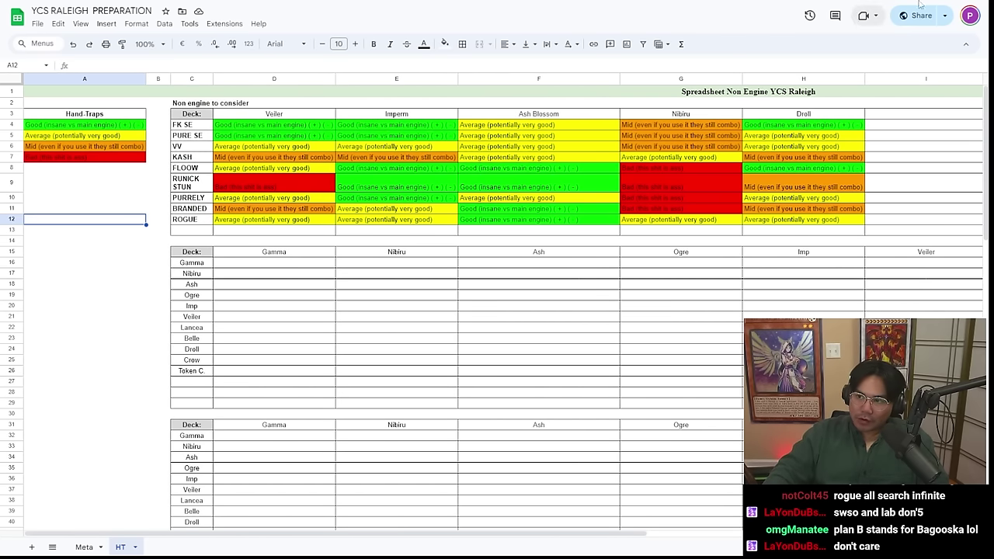
mouse_move(493, 8)
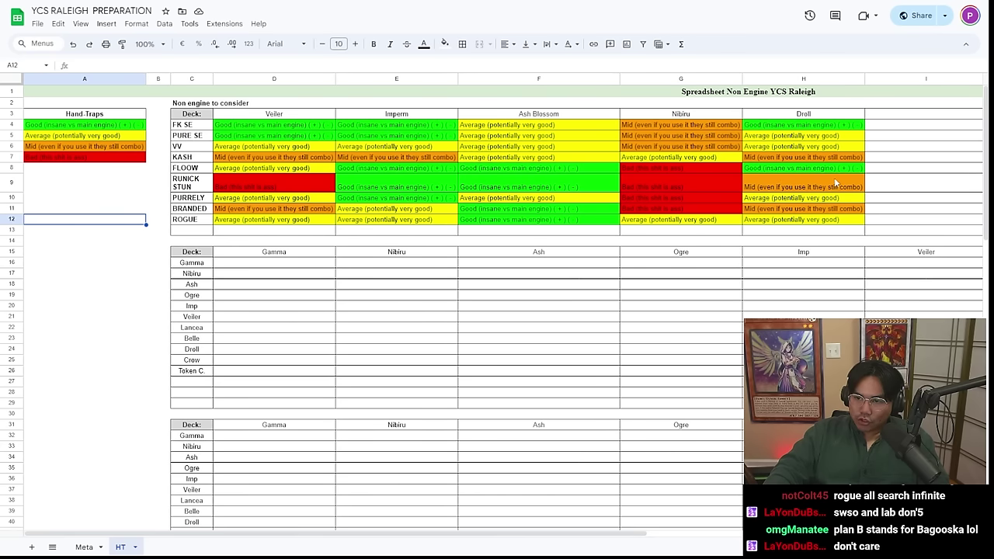
left_click(794, 238)
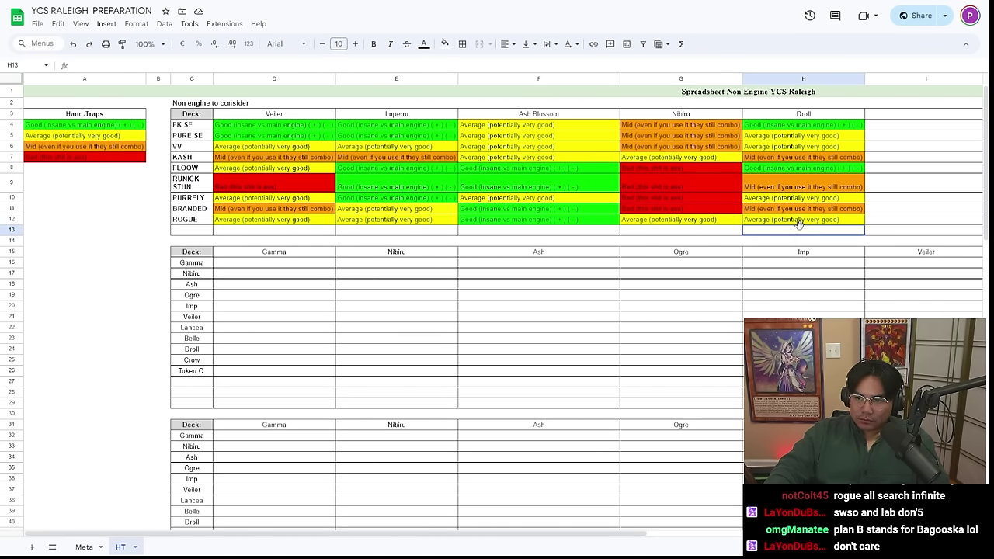
left_click_drag(803, 211, 191, 118)
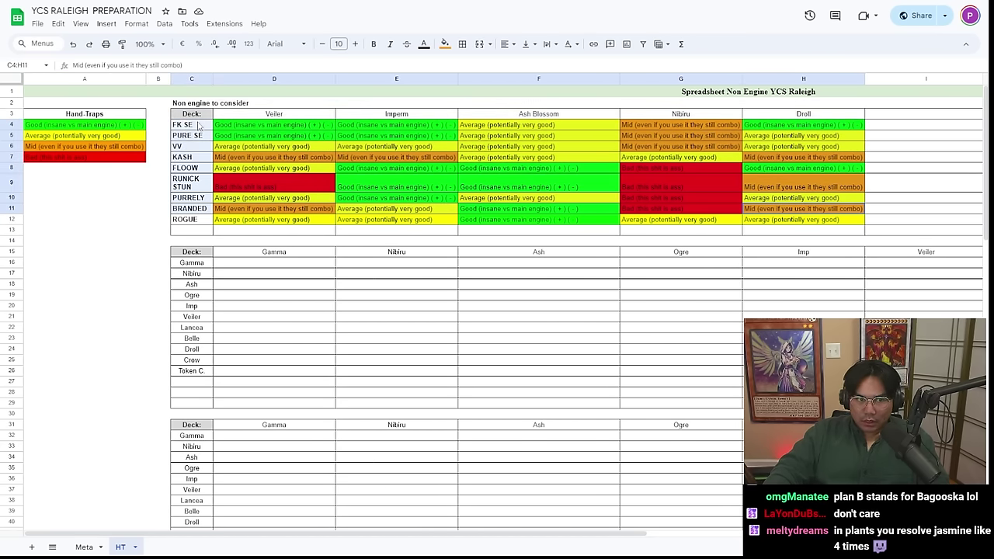
left_click(199, 126)
left_click(590, 276)
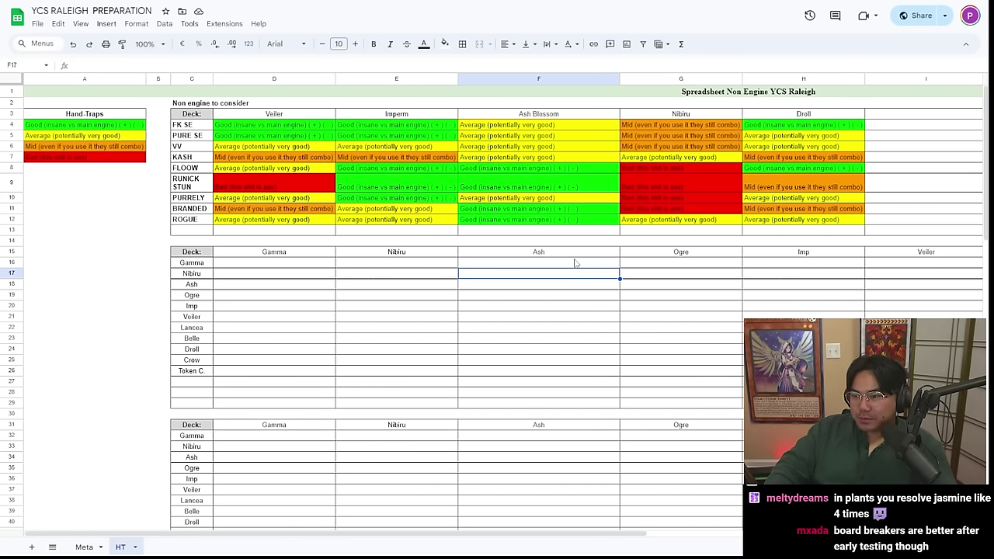
Set up the second table with decks FK SE to ROGUE and headers Tactics, Droplets, Dark Ruler, Evenly, Eclipse and Super poly
left_click(293, 257)
key("ctrl+z")
key("ctrl+z")
key("ctrl+z")
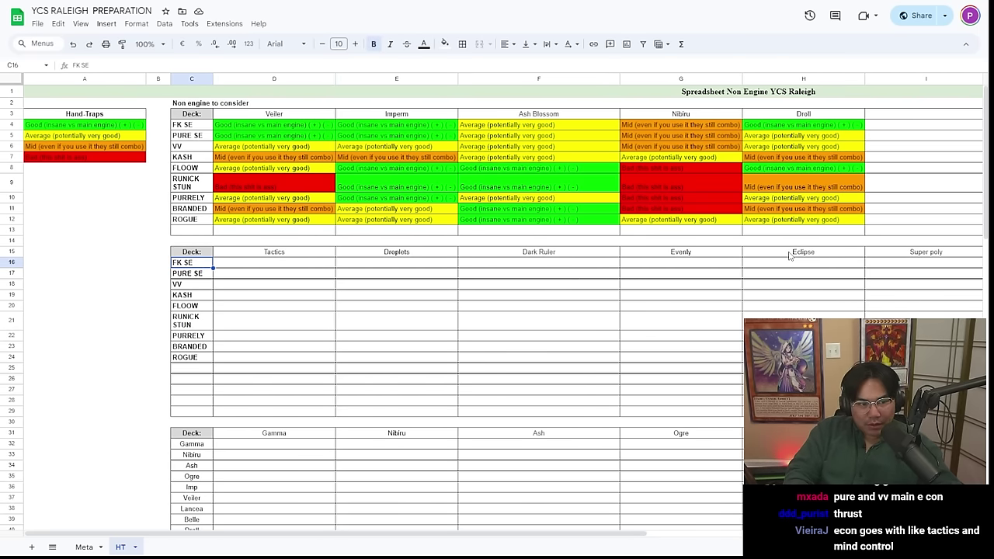
key("Up")
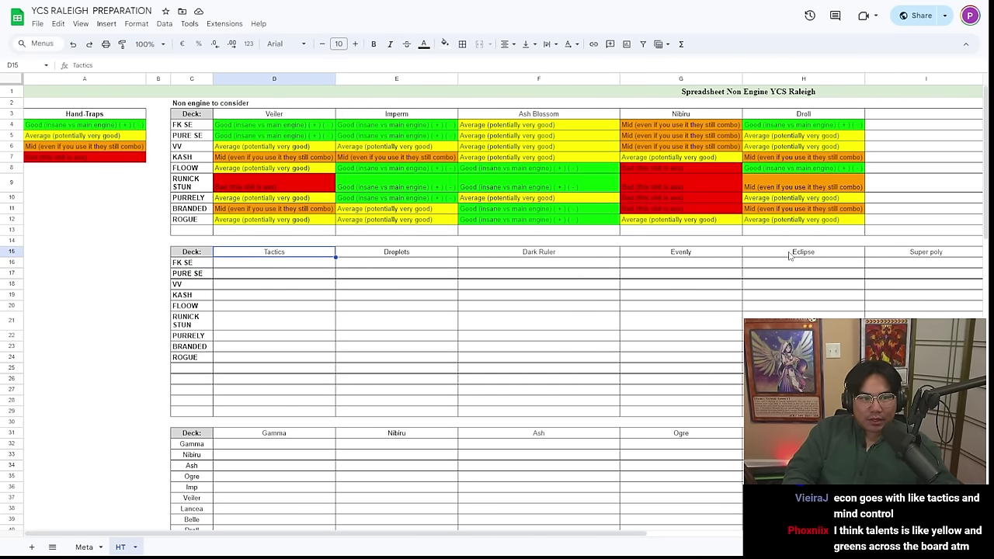
key("Left")
key("Left")
key("Left")
key("Right")
key("Right")
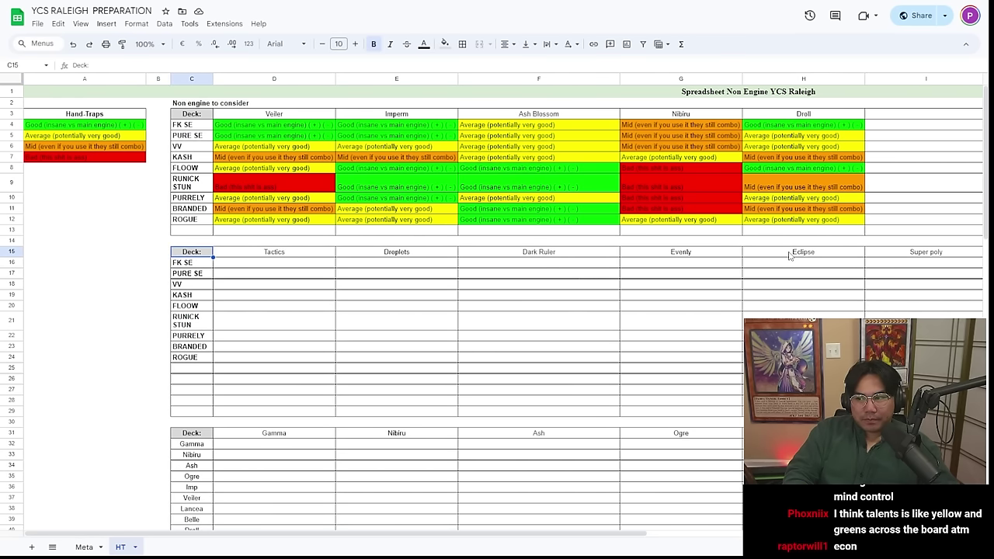
key("Right")
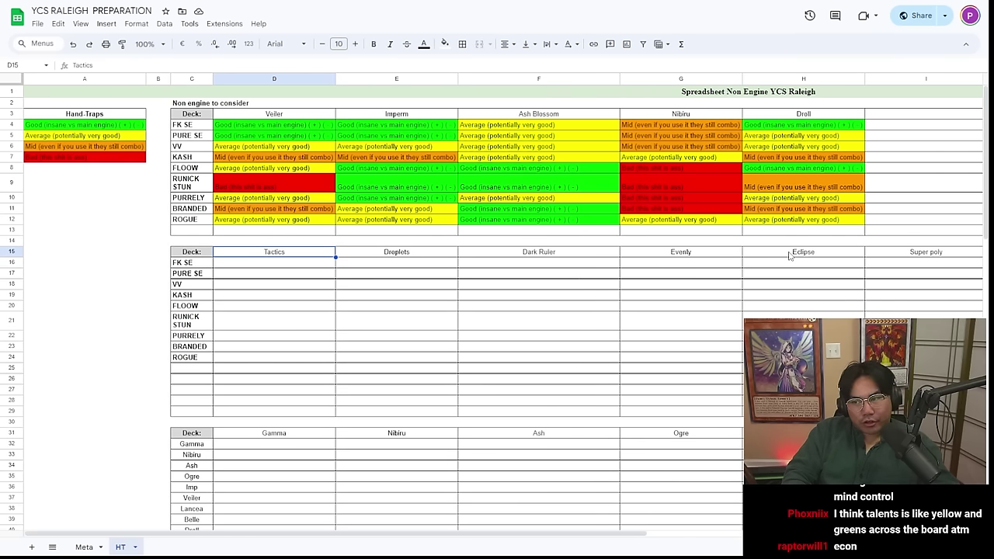
Enter the question "What kind of endboards are people making?" in A15 beside the second table
key("Left")
key("Left")
key("Left")
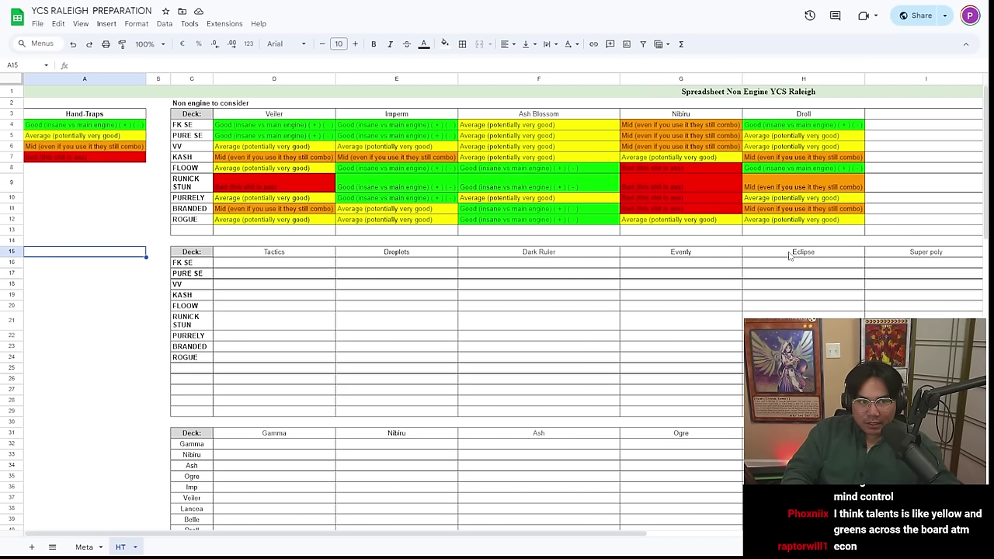
key("Down")
key("Up")
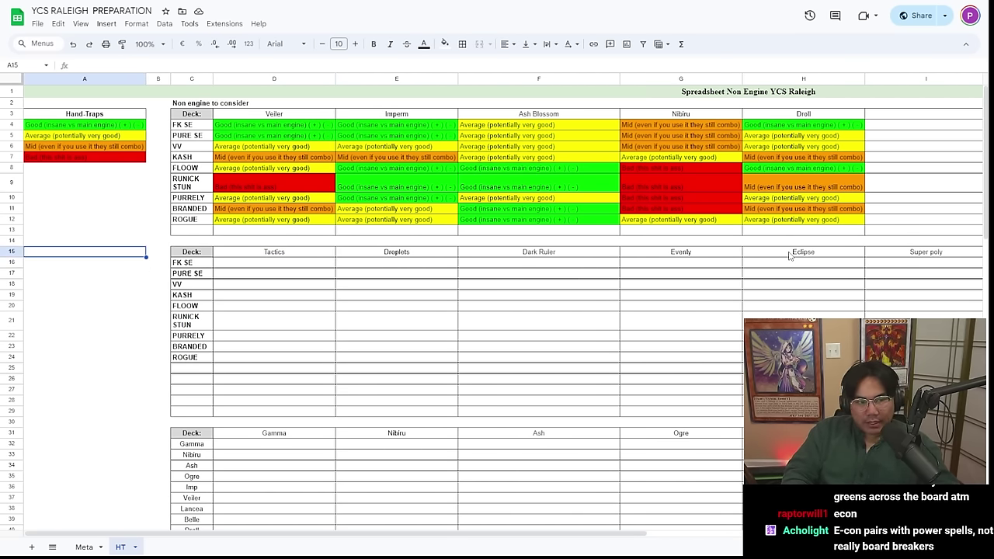
type("What kind of")
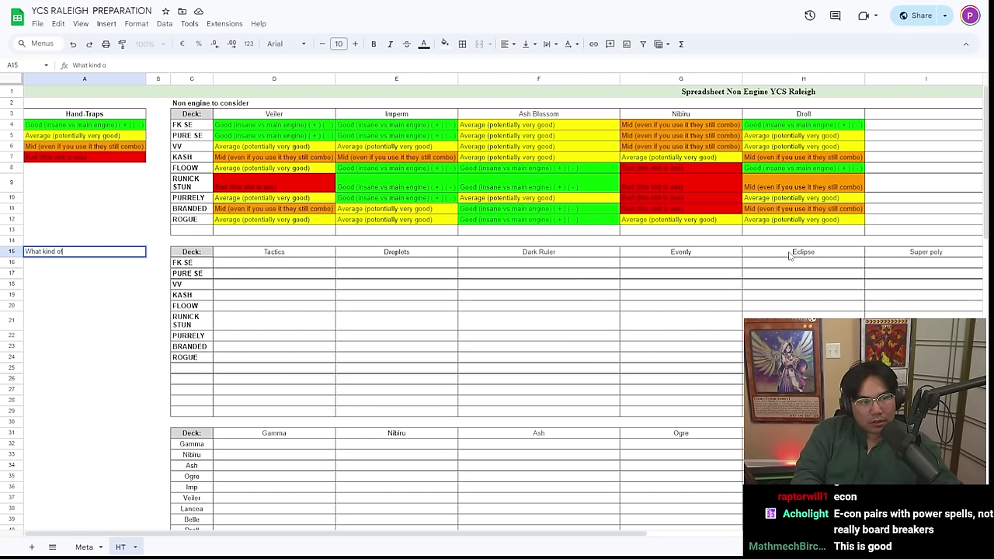
type(" endbo")
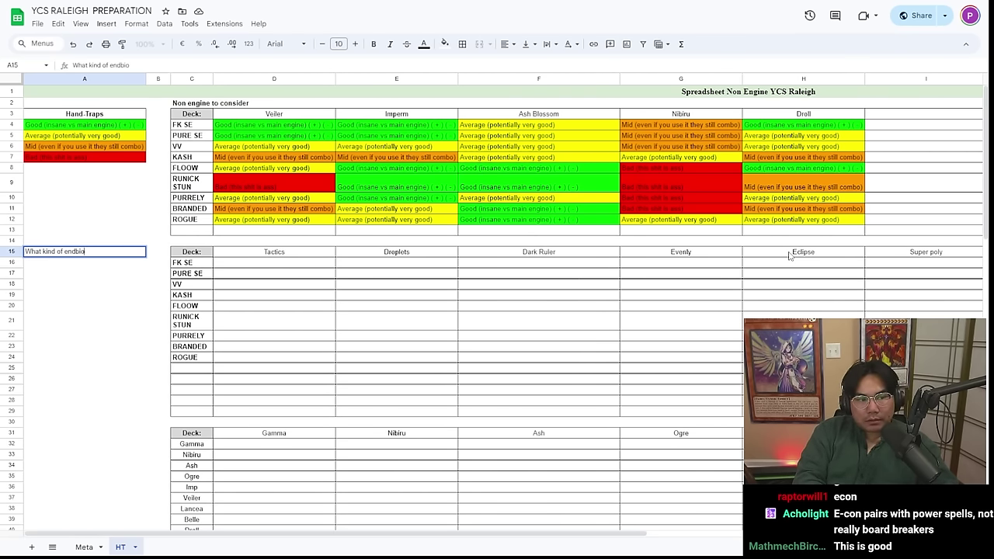
type("ards are people making?")
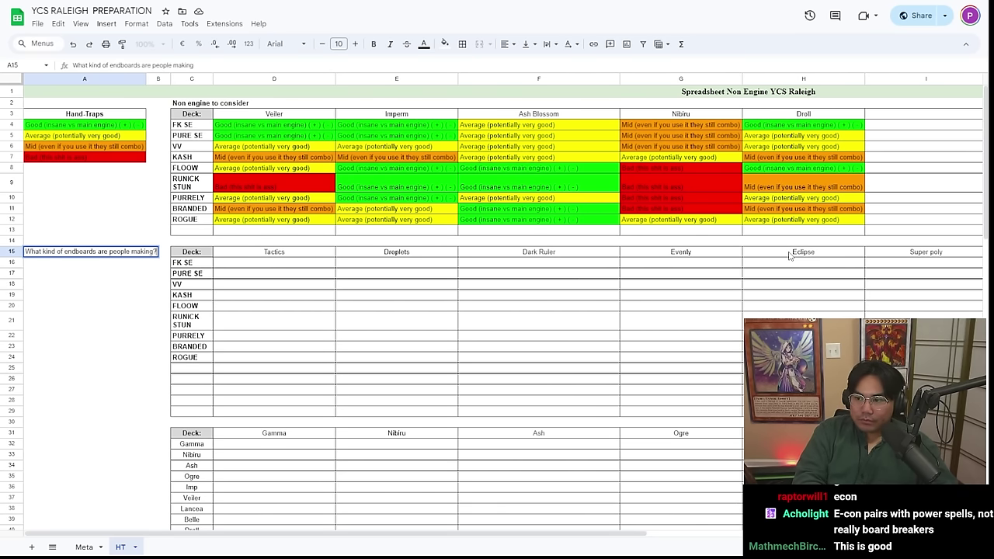
key("ctrl+Return")
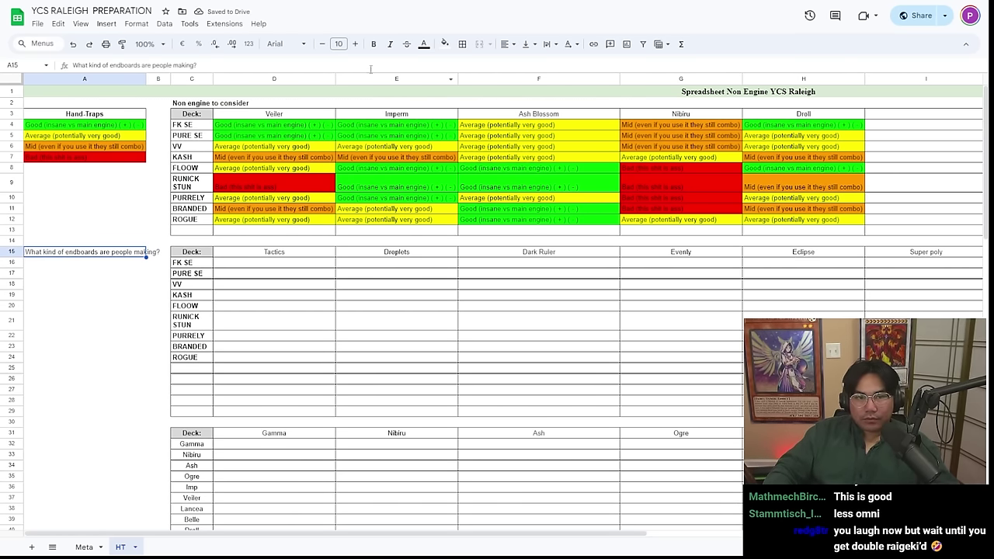
Make the endboard question in A15 bold
left_click(373, 44)
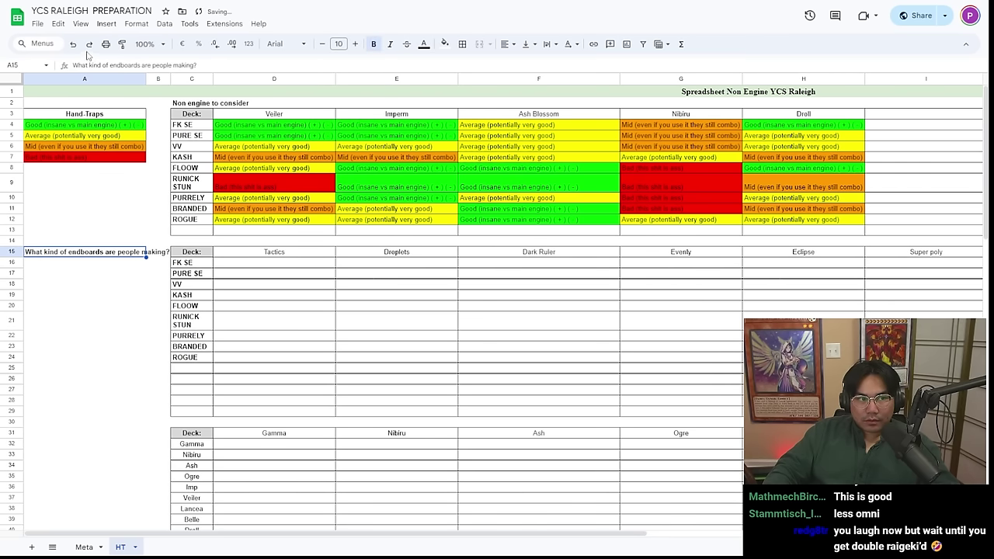
left_click(424, 44)
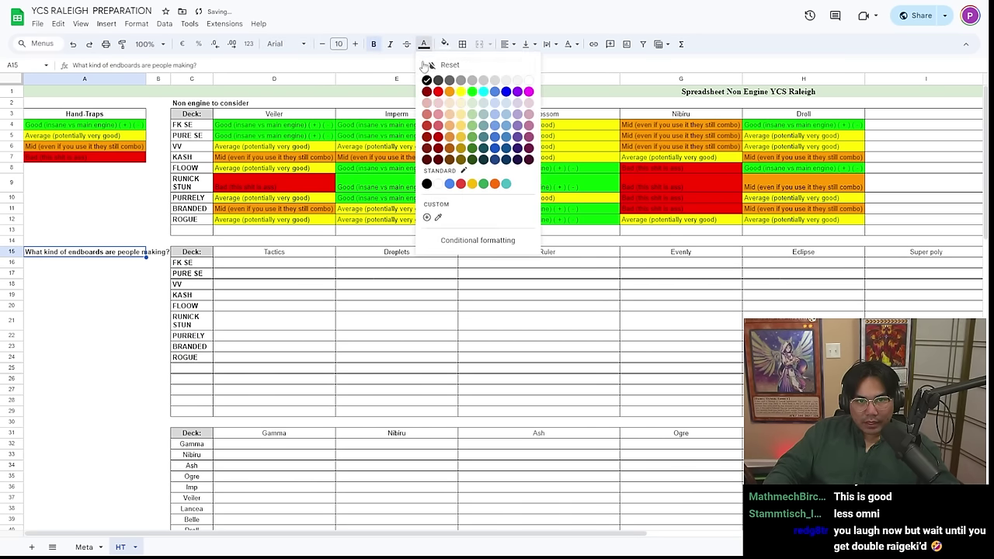
left_click(461, 99)
left_click(360, 272)
left_click(100, 250)
key("ctrl+z")
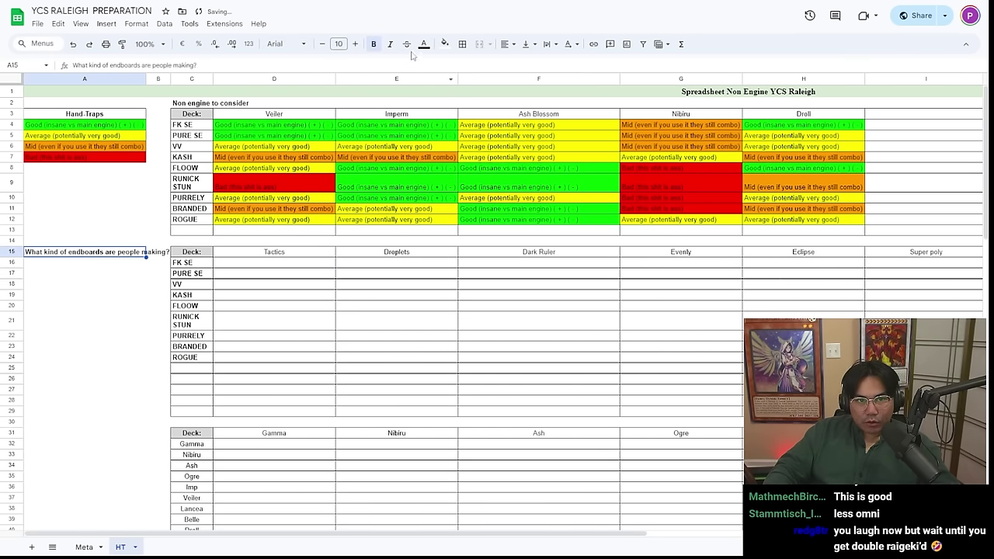
Give the endboard question cell A15 a bright green fill
left_click(444, 44)
left_click(503, 94)
left_click(357, 306)
left_click(79, 267)
Widen column A so the endboard question in A15 fits inside its cell
left_click(158, 78)
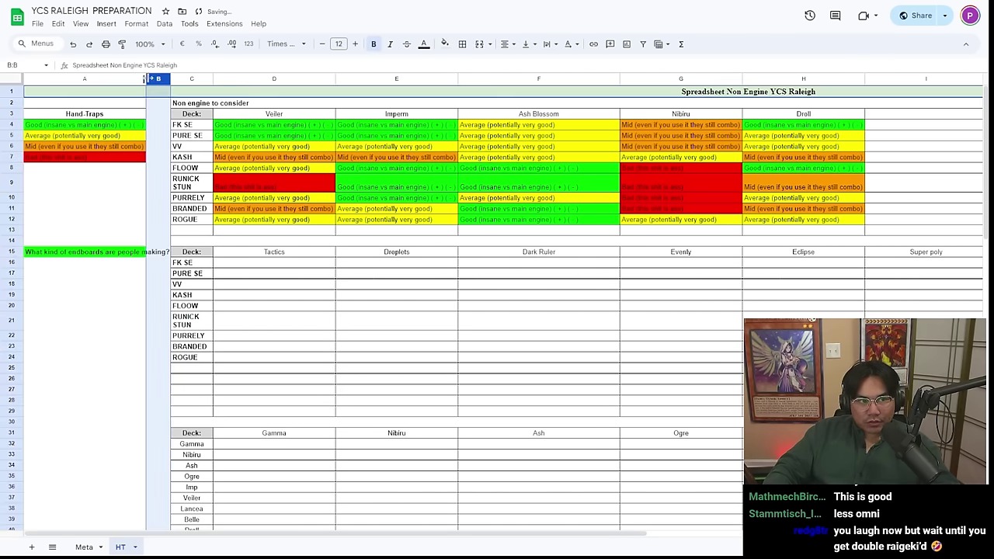
left_click_drag(161, 79, 171, 78)
left_click(141, 340)
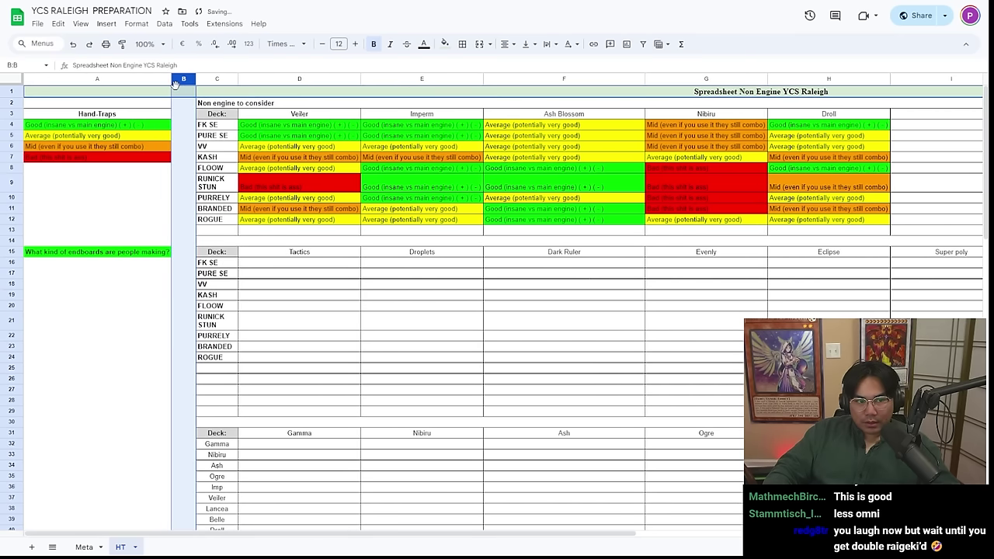
left_click(350, 309)
left_click(348, 267)
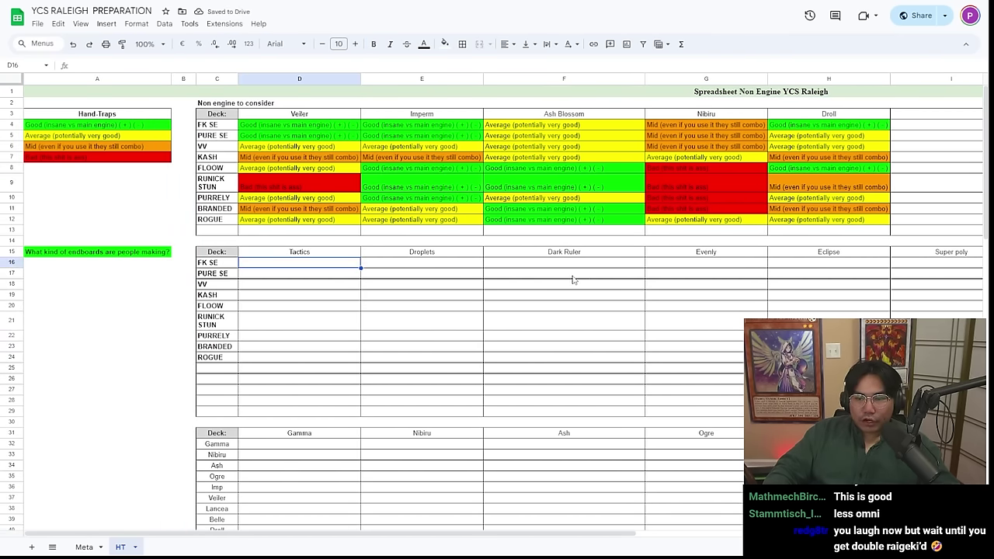
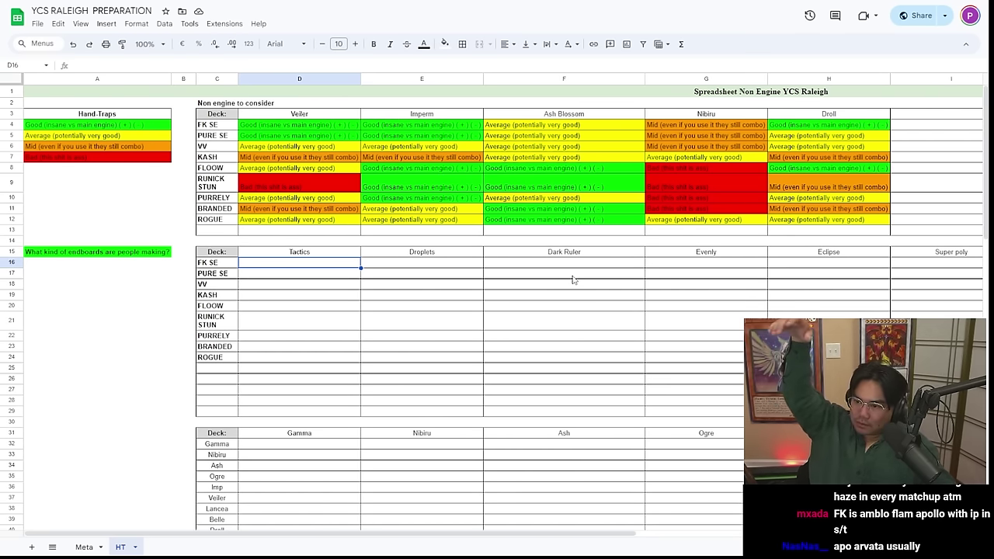
Enter the FK SE endboard "Apollousa + Zealantis/Amblow + Princess (Garunix) + Flam + Arvata or Flam + IP" in A16
key("Left")
key("Left")
key("Left")
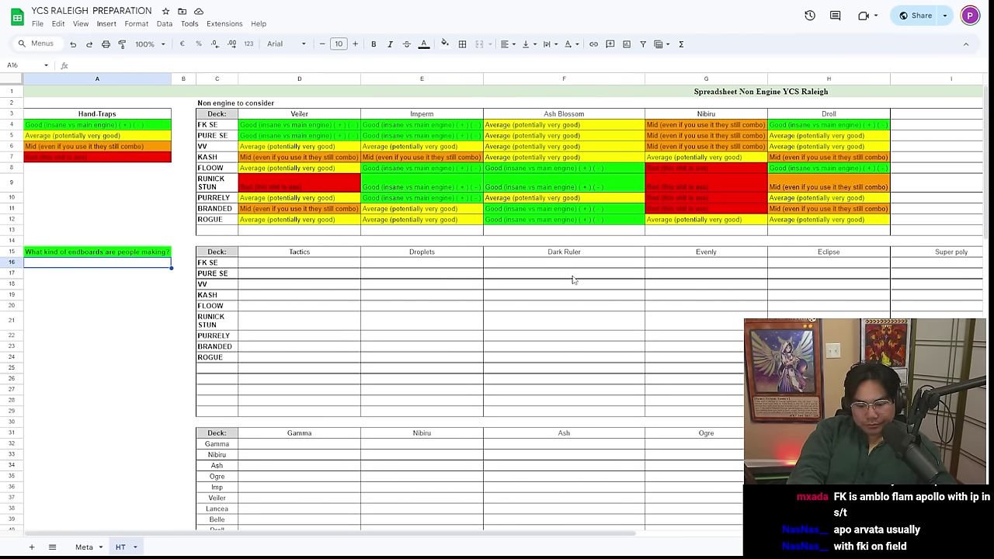
type("Ap")
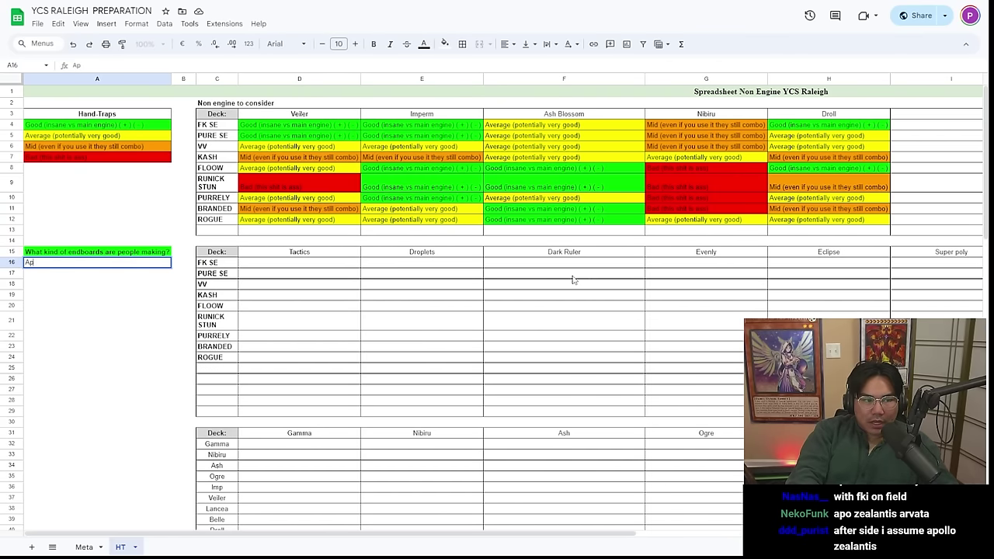
type("ollousa")
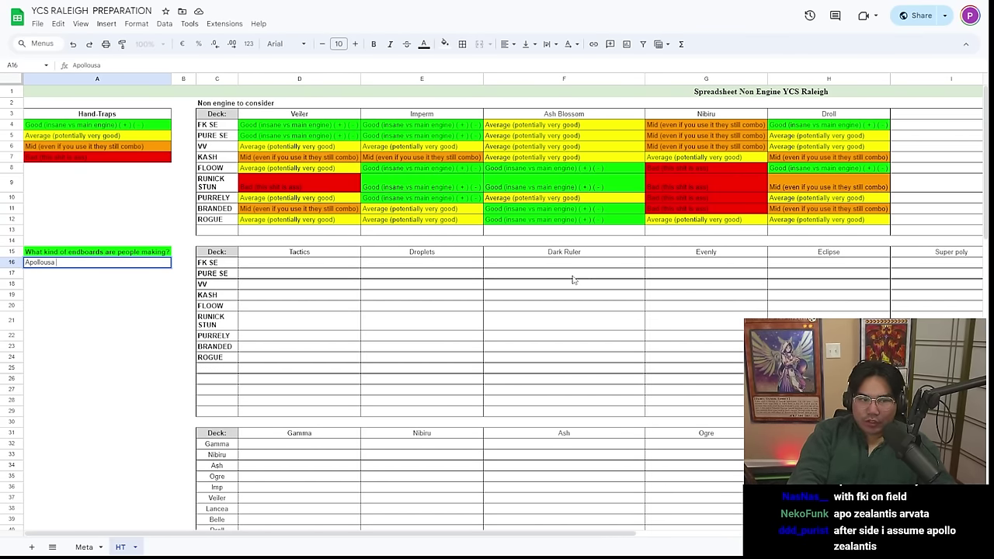
type(" + Z")
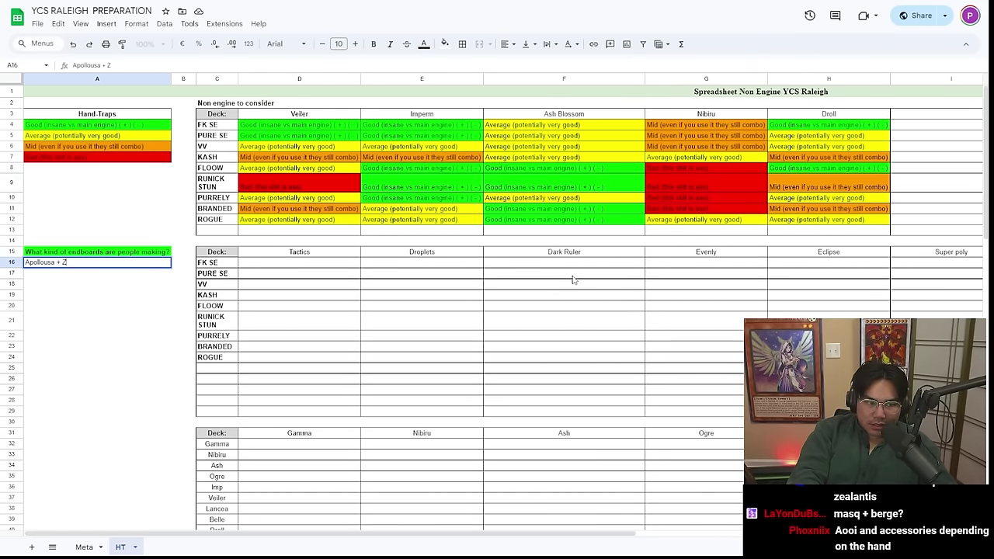
type("ealnas")
key("BackSpace")
key("BackSpace")
key("BackSpace")
type("antis ")
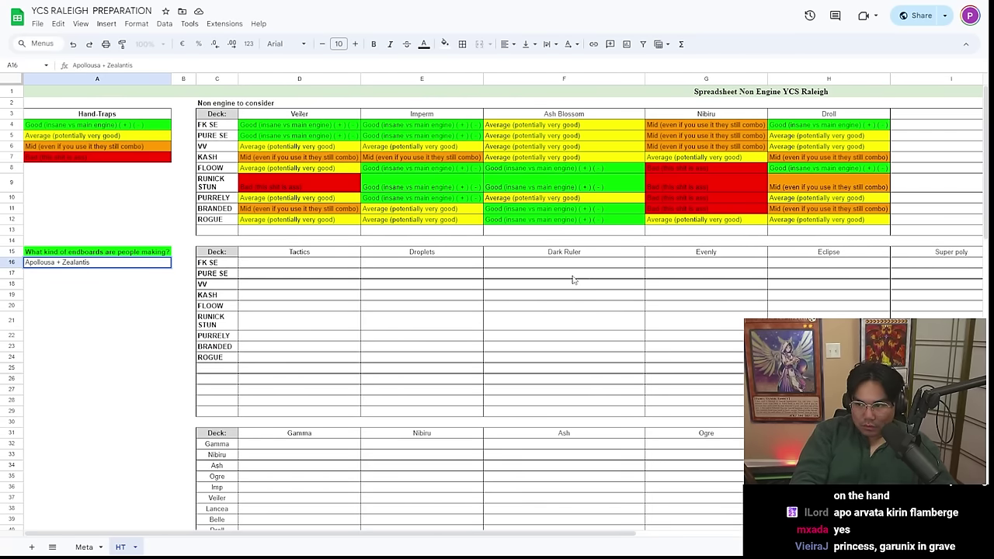
type("/Amblow")
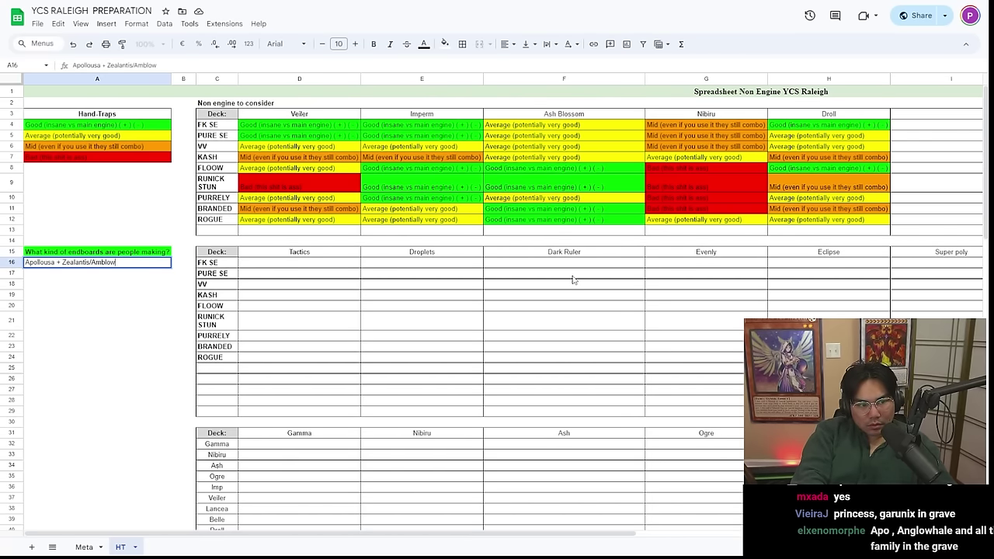
type(" + Prin")
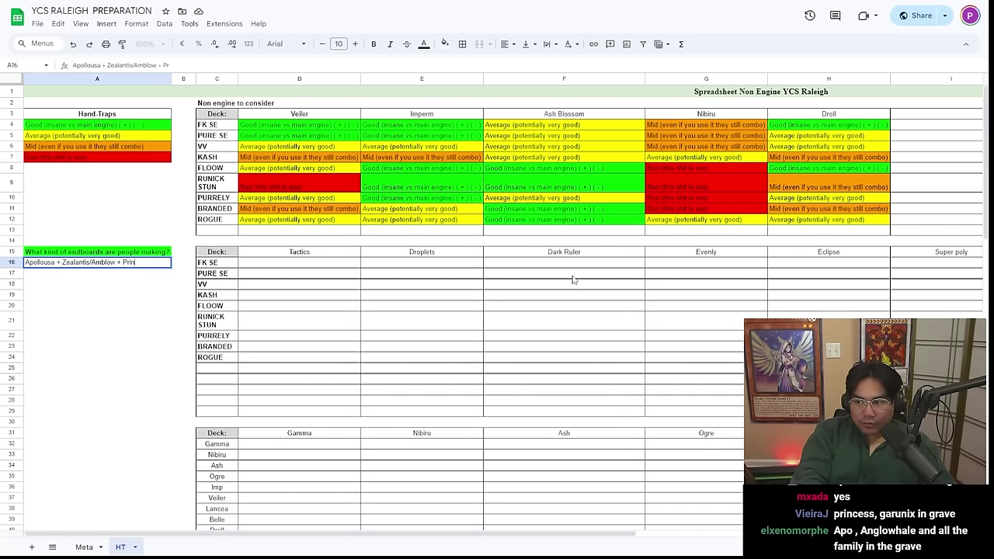
type("cess")
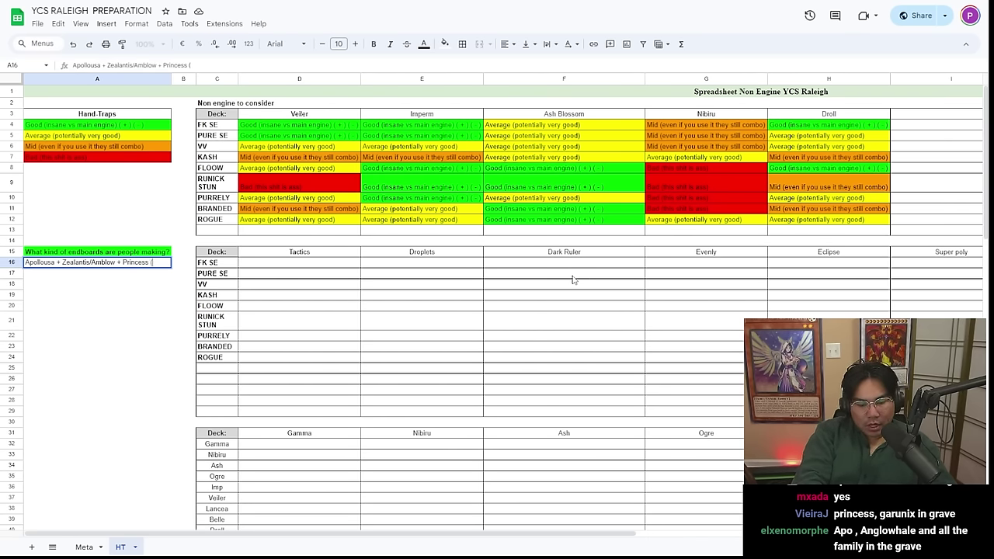
type(" (Garunix) +")
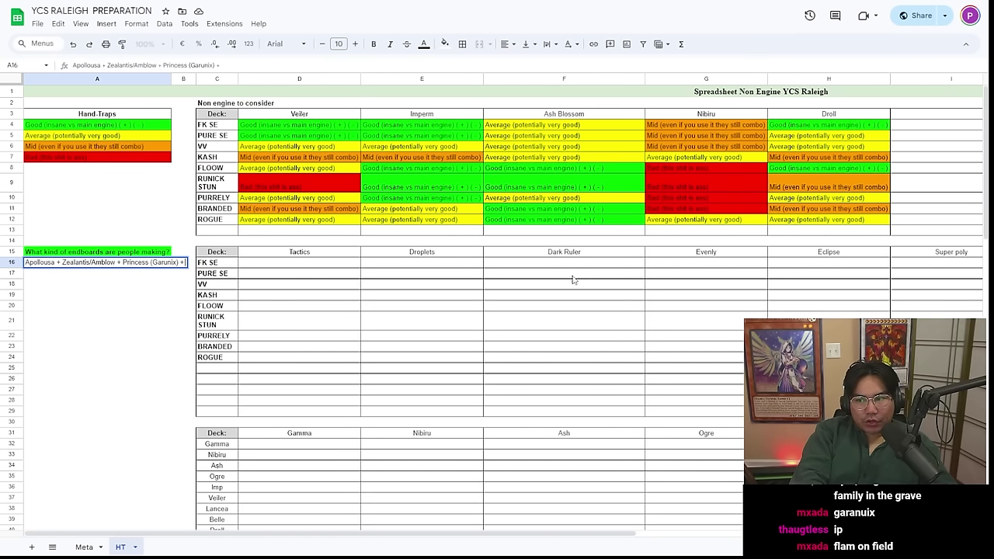
type("Flam")
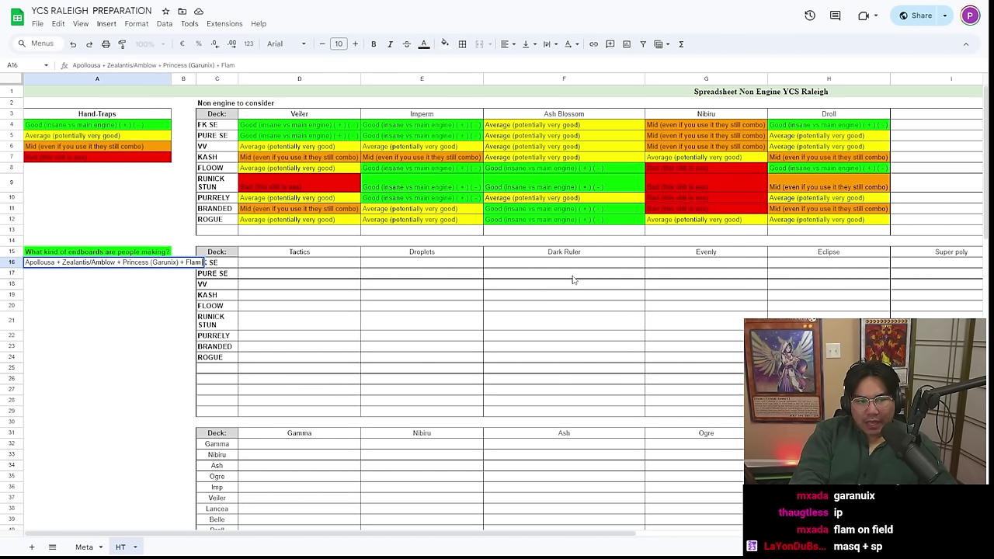
type(" + Arvata")
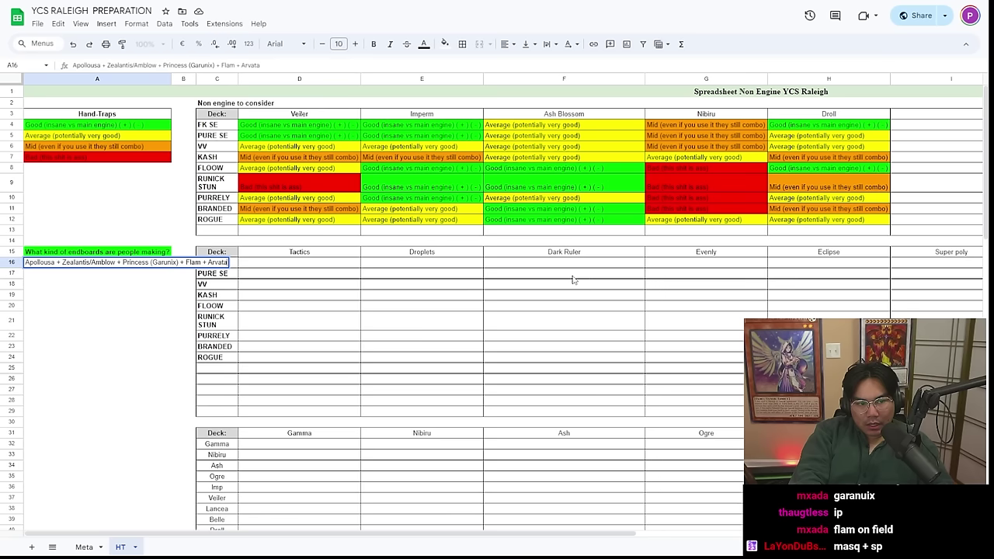
type(" or Flam + IP")
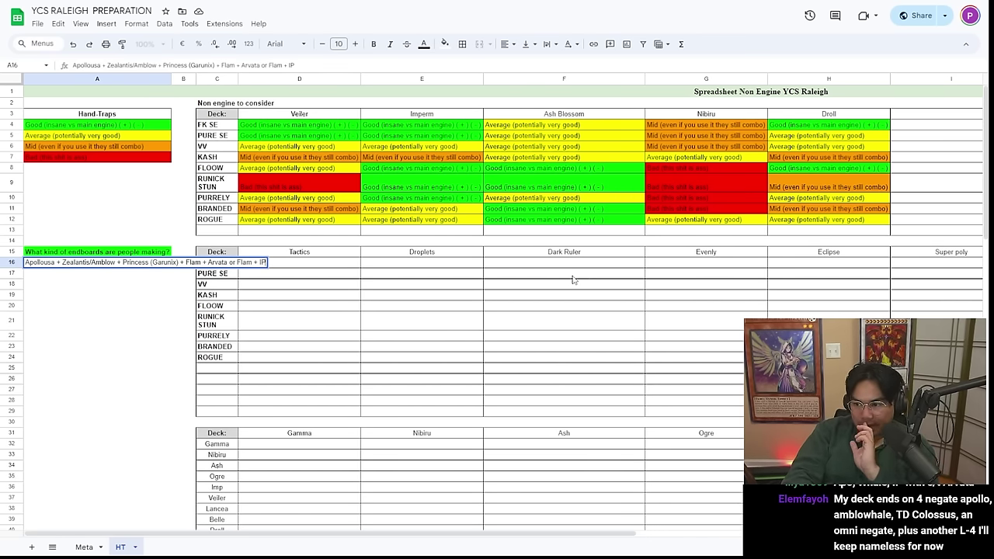
left_click(396, 265)
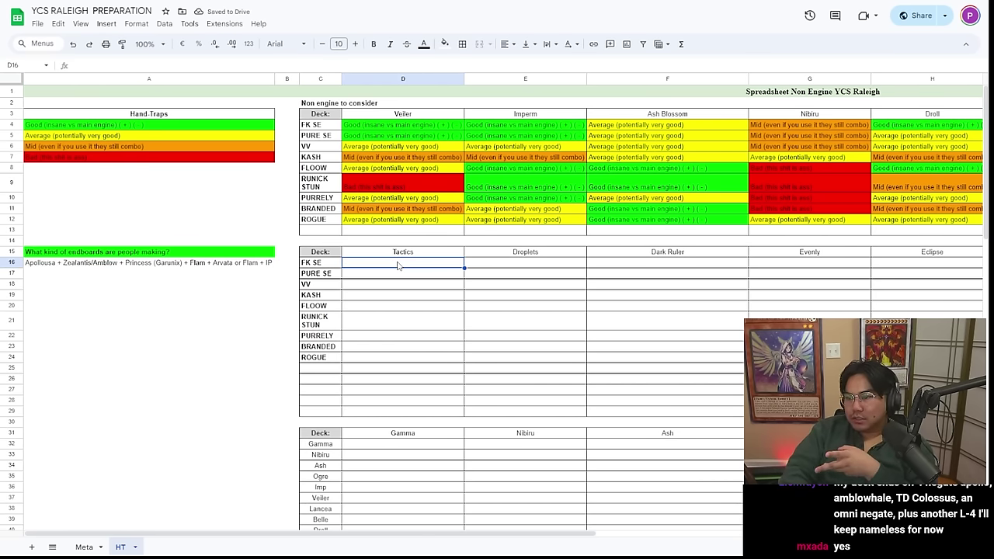
Narrow column A to slightly wider than the endboard question, letting the long A16 entry overflow
key("Left")
key("Left")
key("Left")
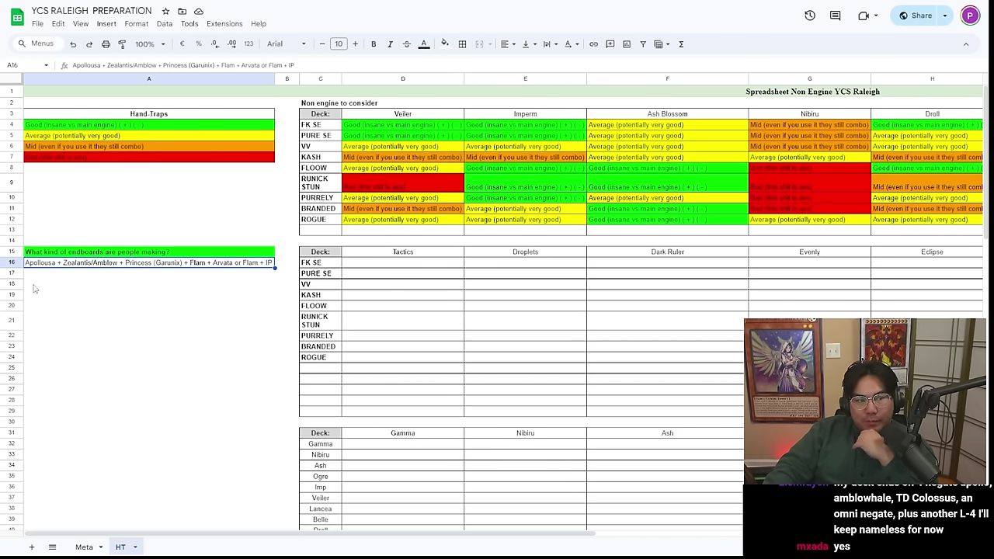
left_click(402, 252)
left_click_drag(274, 78, 205, 77)
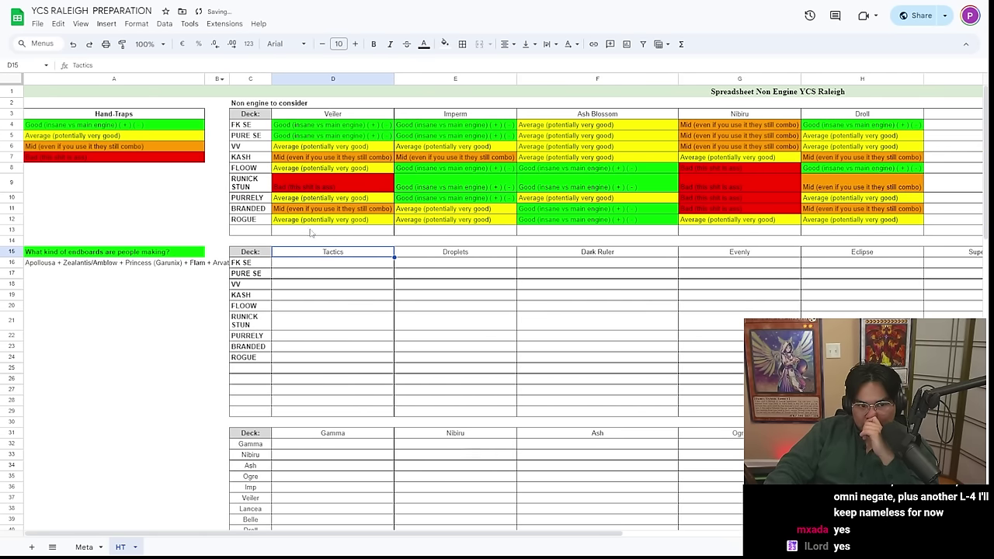
Copy the "Average (potentially very good)" rating from D12 into D16 as the Tactics rating for FK SE
left_click(306, 267)
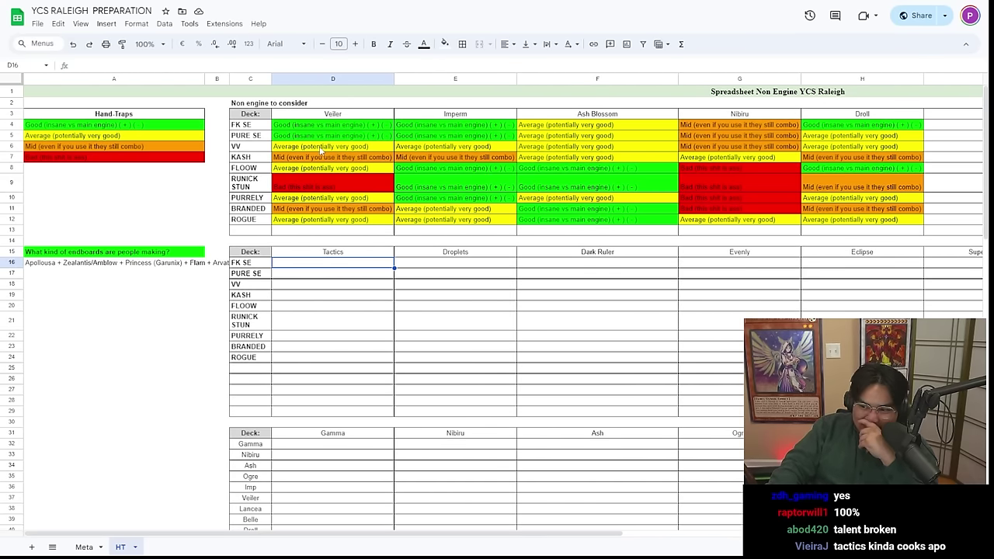
left_click(200, 267)
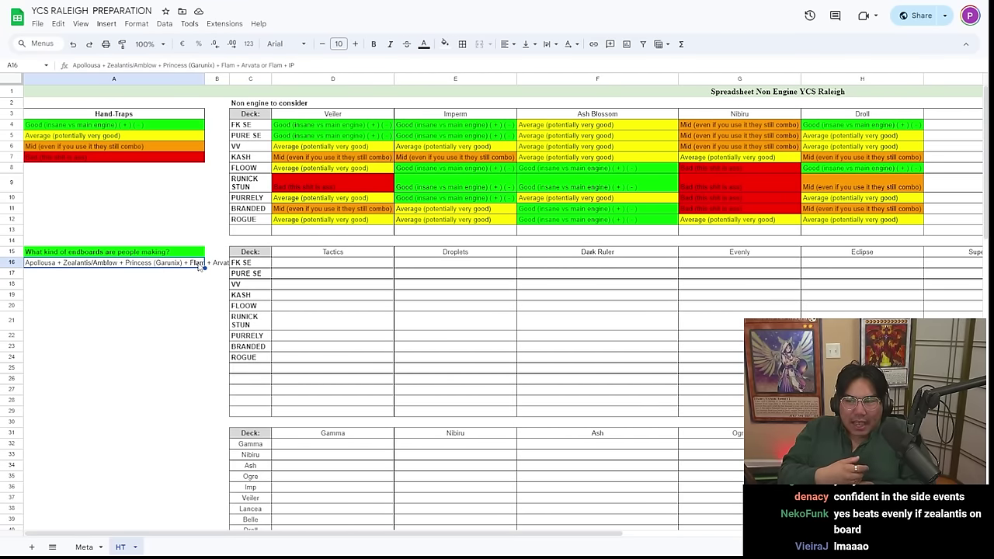
key("Right")
key("Right")
key("Right")
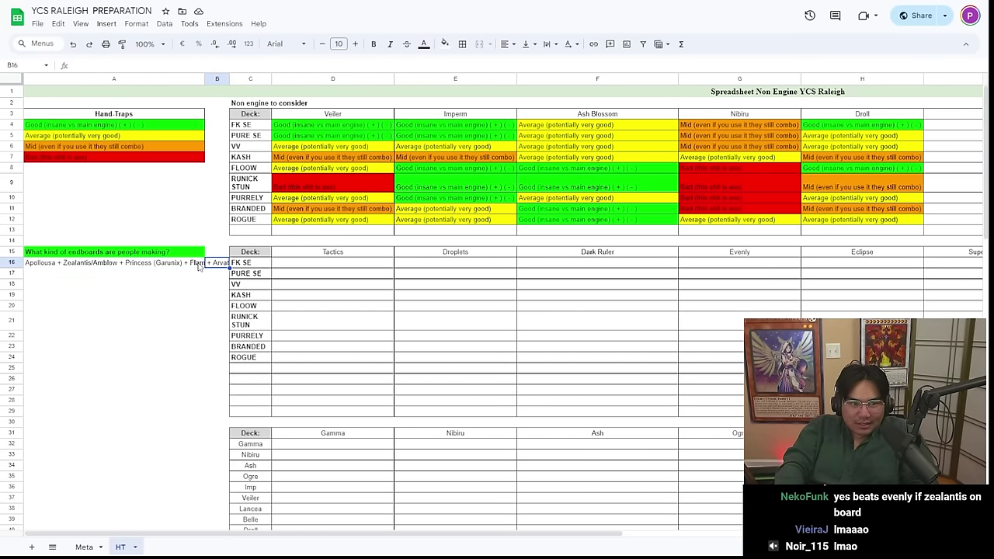
key("Up")
key("Up")
key("Up")
key("Up")
key("Down")
key("Down")
key("Down")
key("Down")
key("Down")
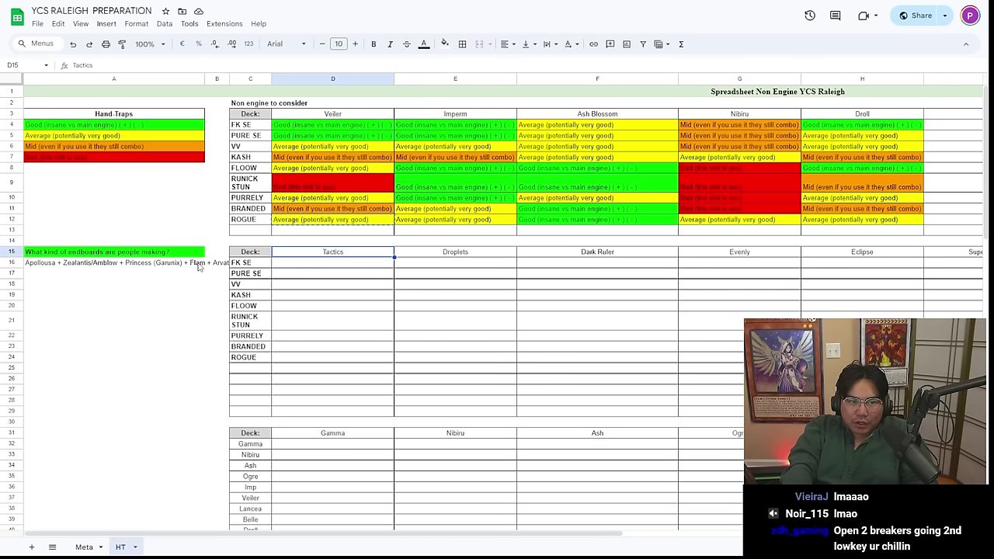
key("Up")
key("Up")
key("Up")
key("Up")
key("Up")
key("Down")
key("Down")
key("Down")
key("Down")
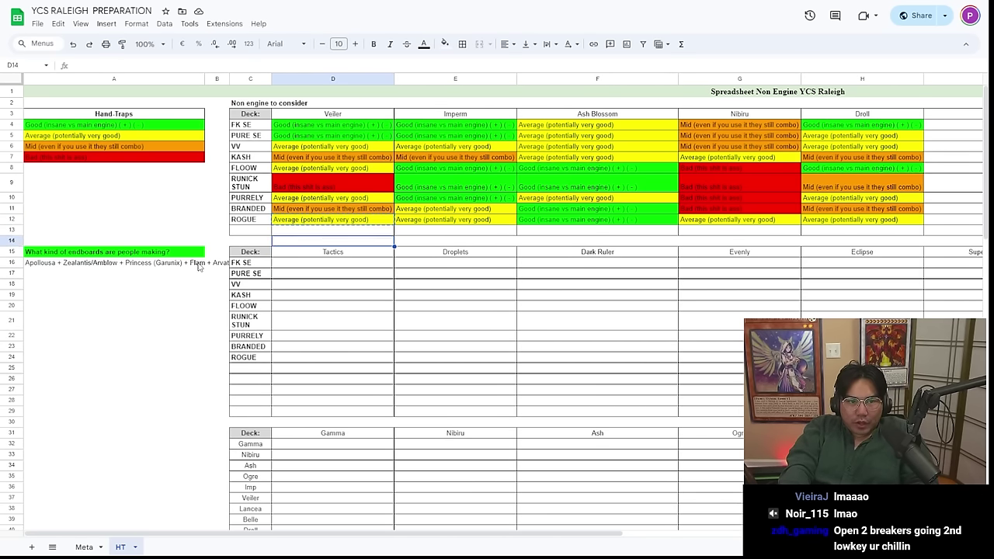
type("Average (potentially very good)")
key("Down")
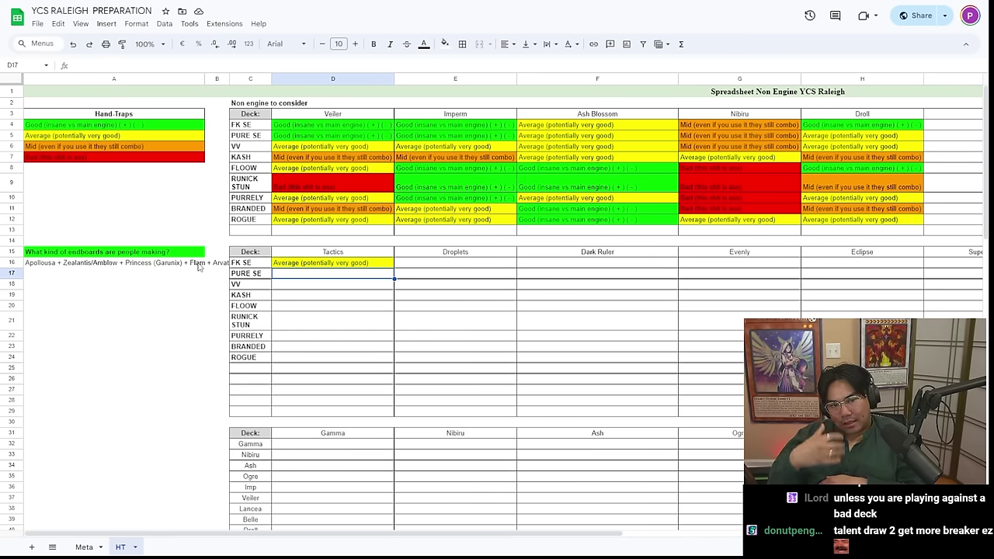
Enter the PURE SE endboard "Apollosua + flamb + IP (Sometimes Princess in grave depending if they open witch)" in A17
key("Left")
key("Left")
key("Left")
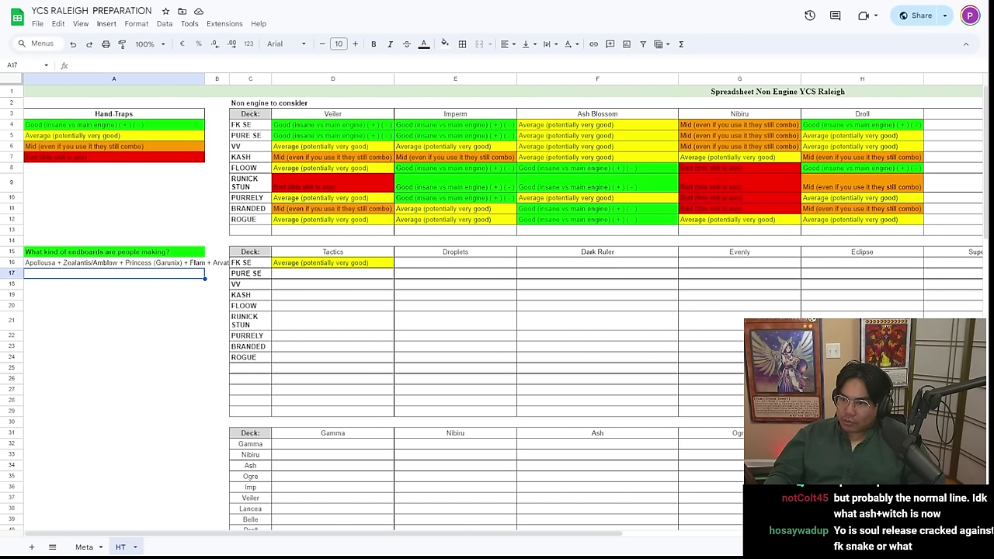
type("Apollosua + flamb")
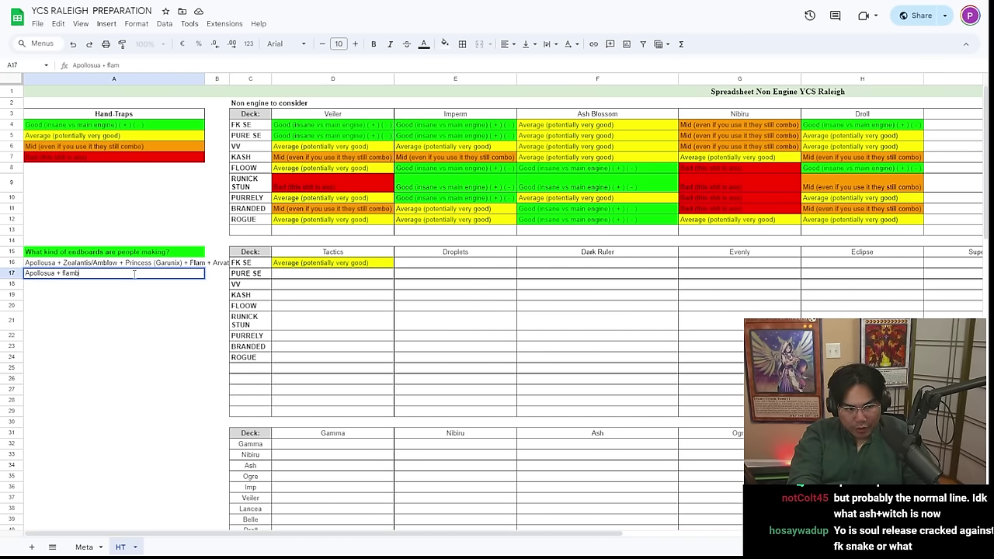
type(" +IP")
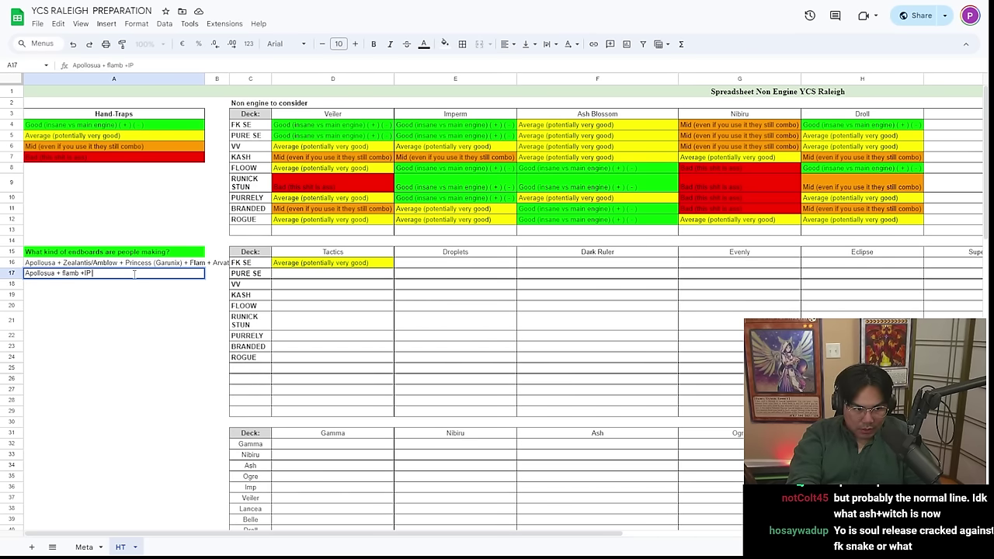
key("BackSpace")
key("BackSpace")
type("IP (Sometimes Princess in grave depe")
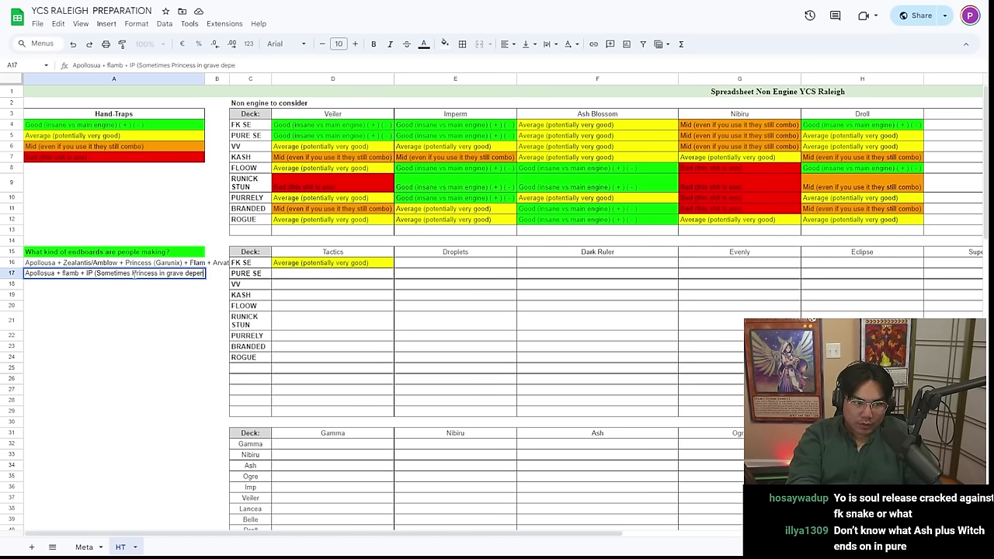
type("nding if")
key("Return")
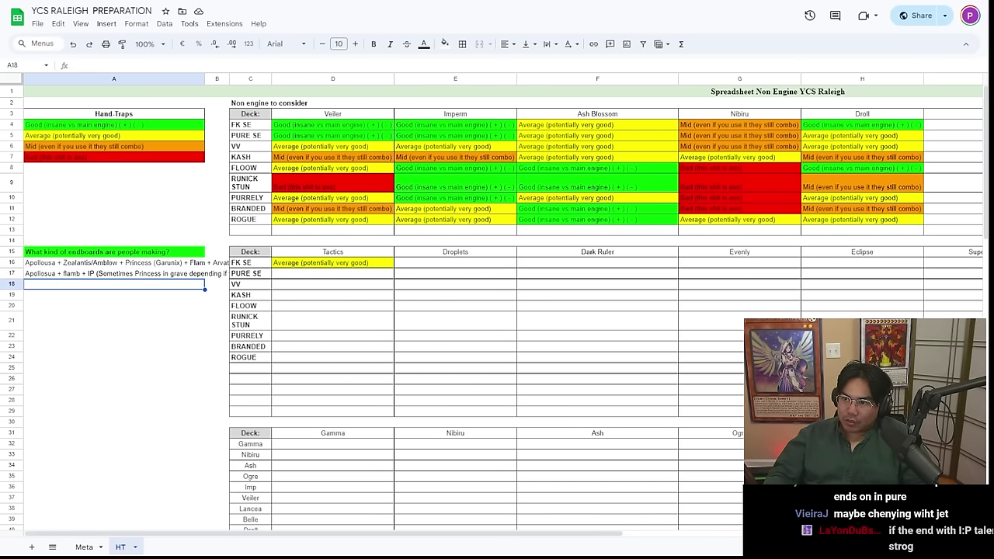
key("Up")
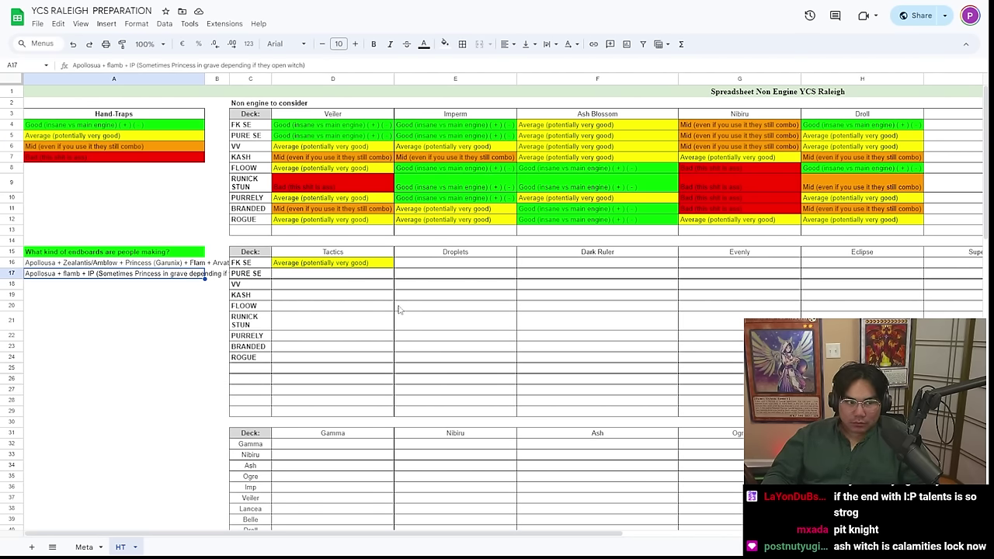
Rate Tactics against PURE SE in D17 as "Mid (even if you use it they still combo)", copied from the rating legend
left_click(105, 145)
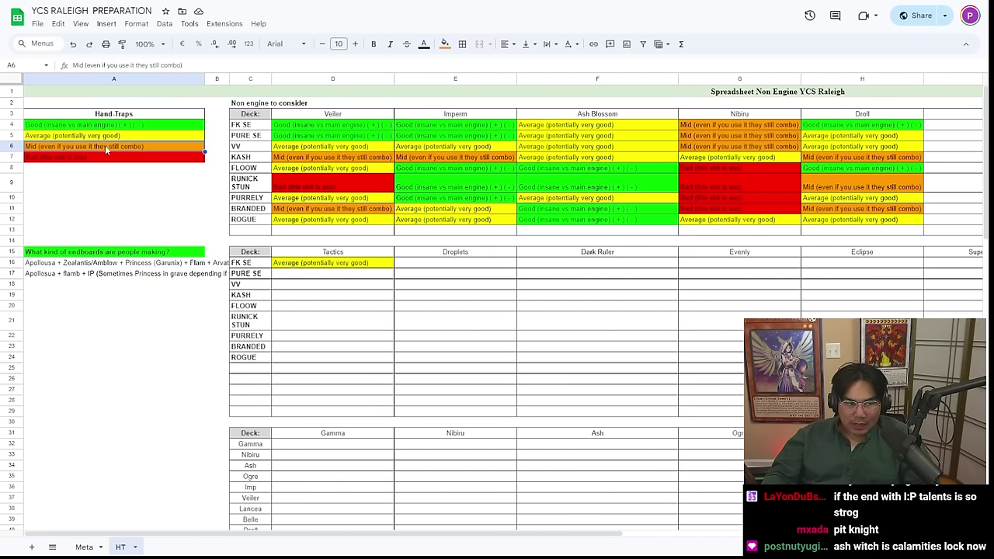
left_click(120, 138)
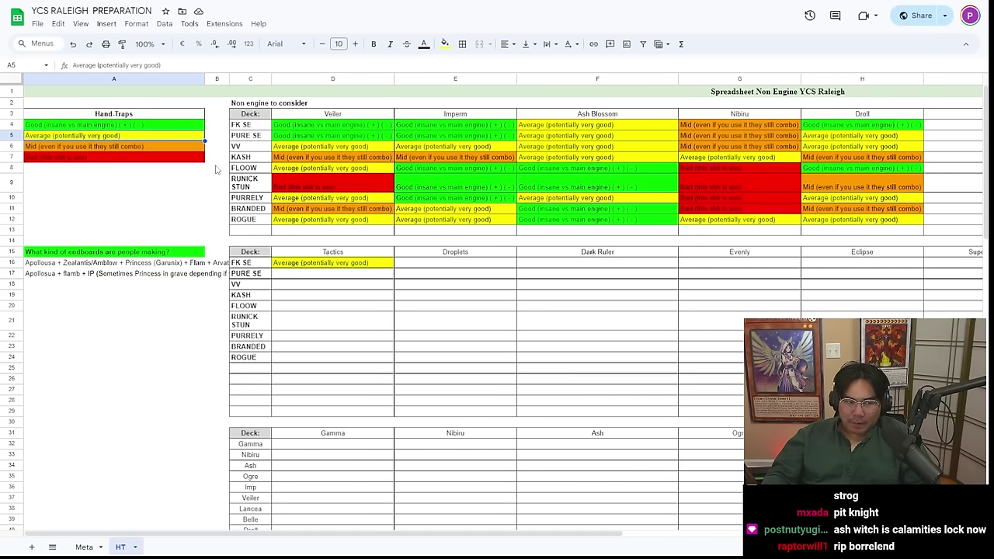
left_click(167, 145)
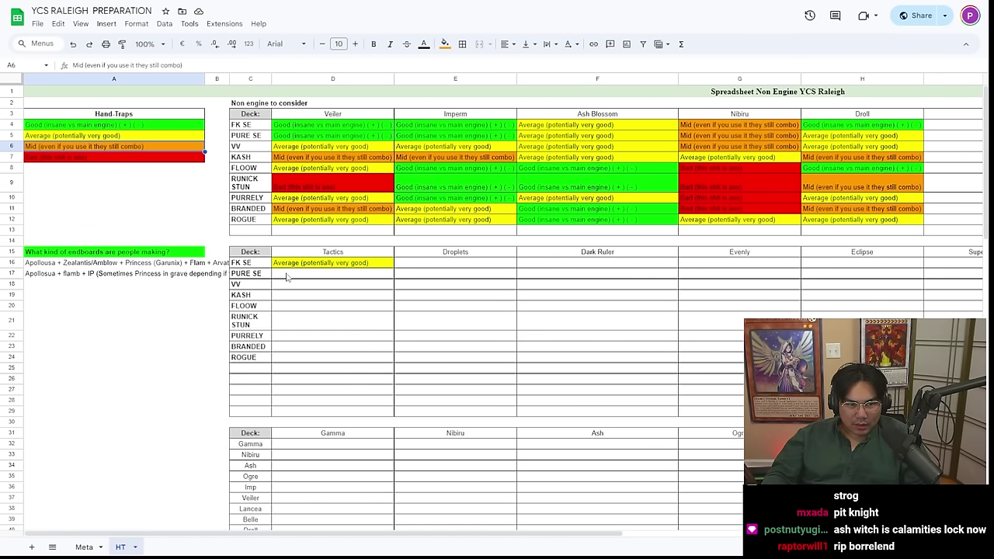
left_click(287, 276)
type("Mid (even if you use it they still combo)")
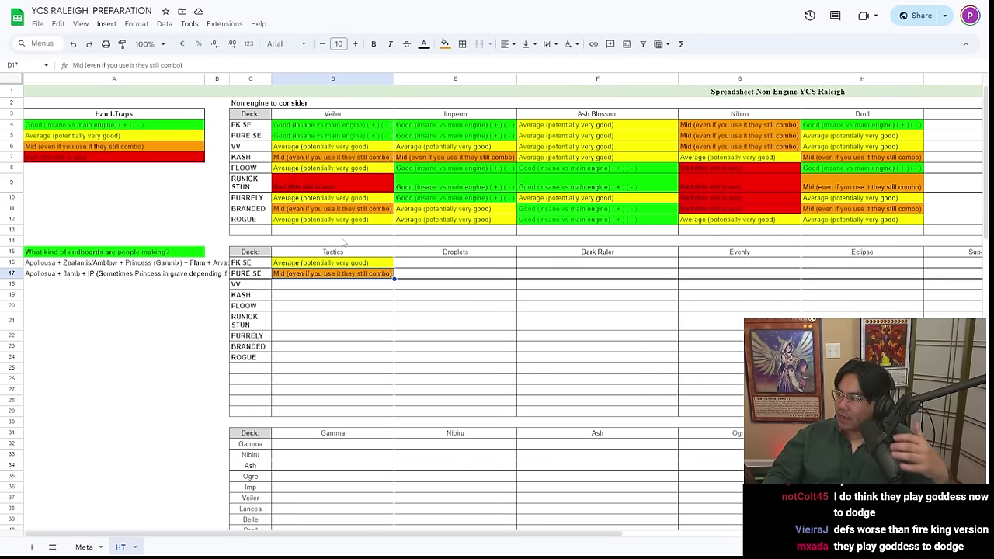
Copy the "Average (potentially very good)" rating from the legend into D18 as the Tactics rating for VV
left_click(334, 289)
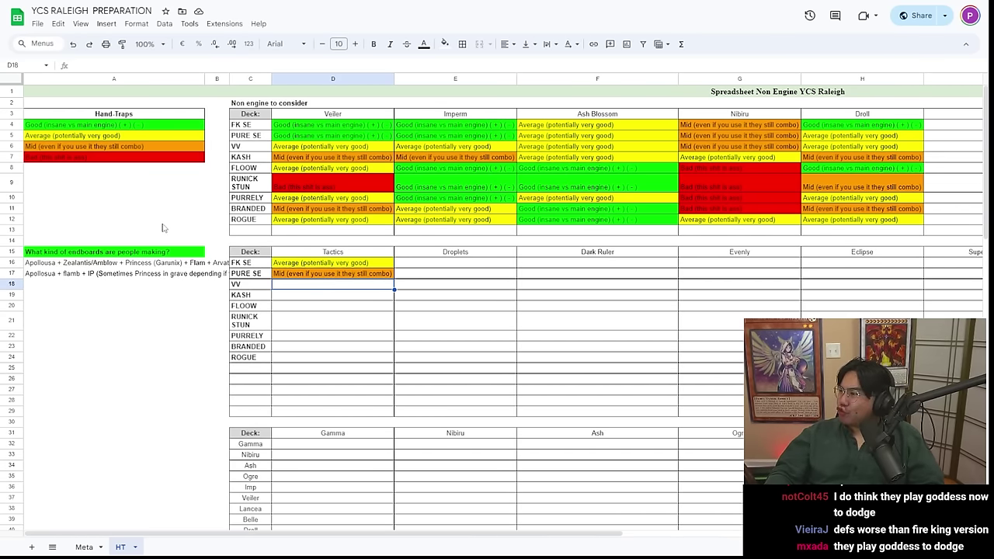
left_click(105, 135)
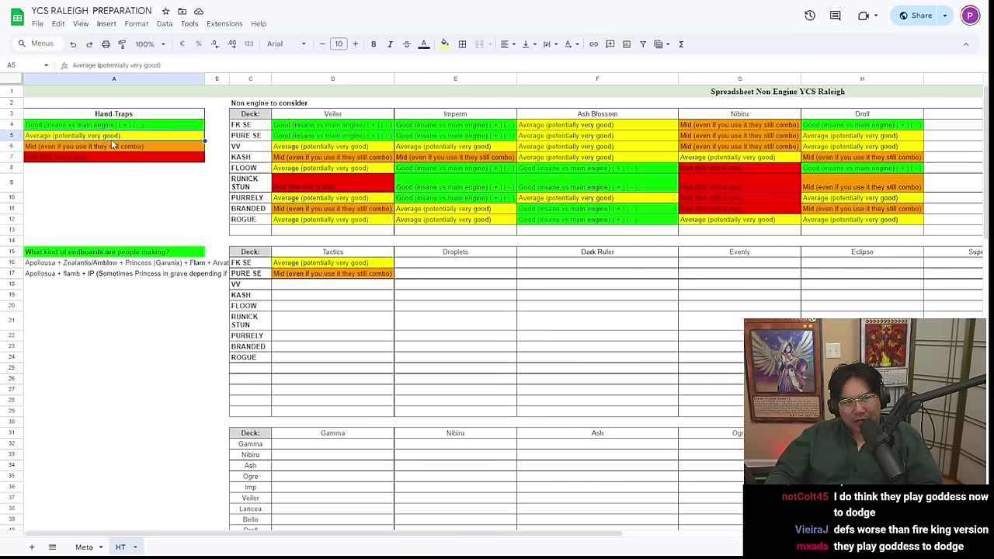
key("ctrl+c")
left_click(315, 288)
key("ctrl+v")
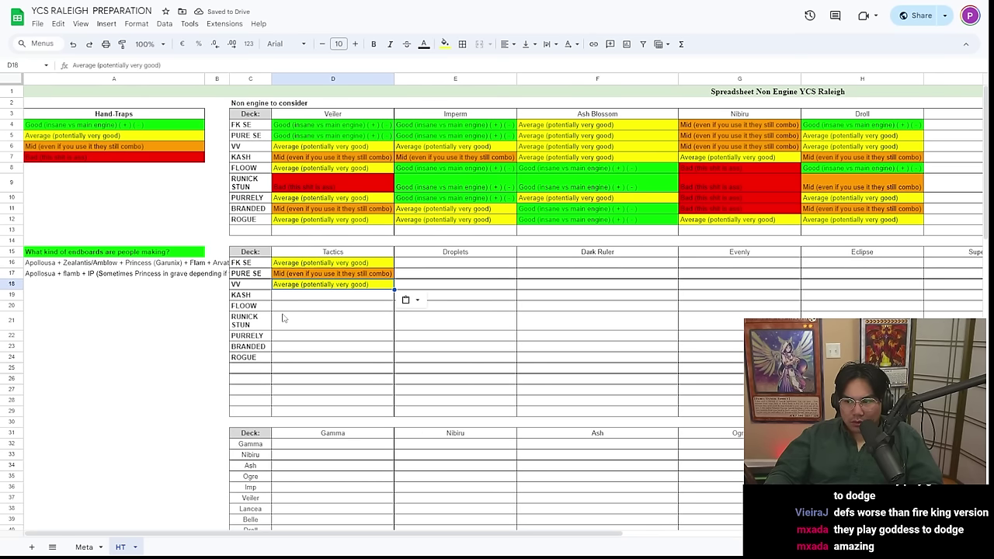
Copy the green "Good (insane vs main engine)" rating from the legend into D19 as the Tactics rating for KASH
left_click(303, 301)
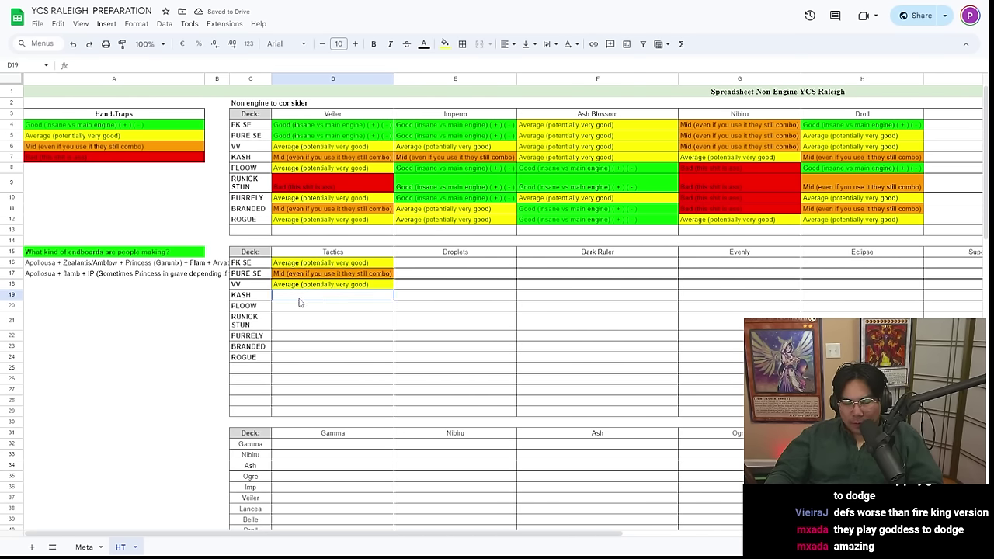
left_click(86, 126)
key("ctrl+c")
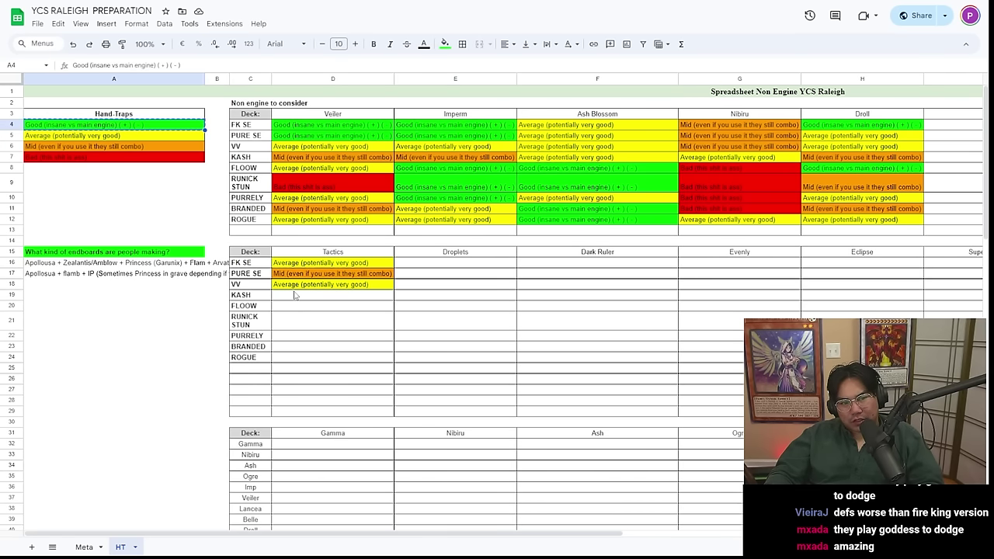
left_click(297, 296)
key("ctrl+v")
Copy VV's "Average (potentially very good)" rating from D18 into D20 as the Tactics rating for FLOOW
key("Up")
key("Up")
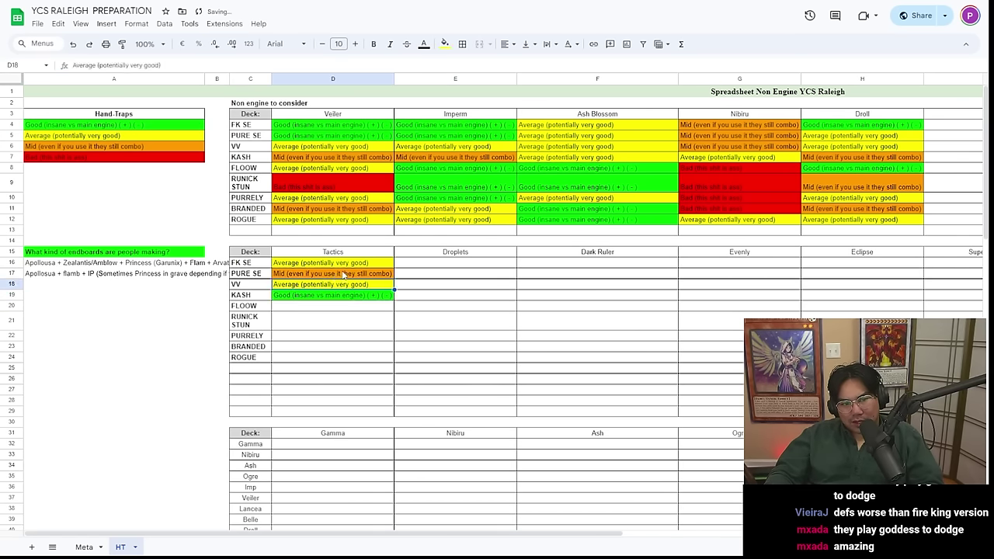
key("ctrl+c")
key("Down")
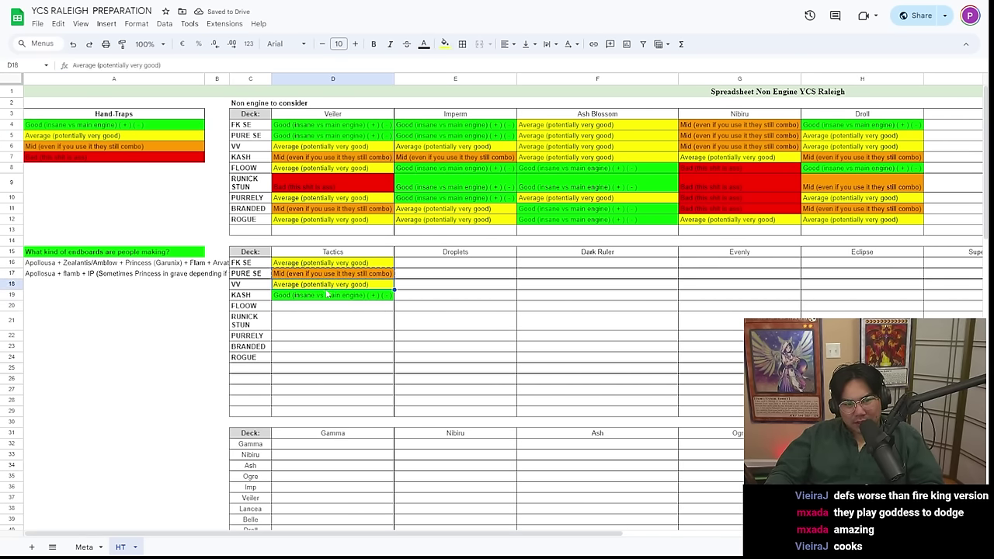
left_click(322, 308)
key("ctrl+v")
Copy the red "Bad (this shit is ass)" rating from the legend into D21 as the Tactics rating for RUNICK STUN
left_click(323, 341)
left_click(320, 324)
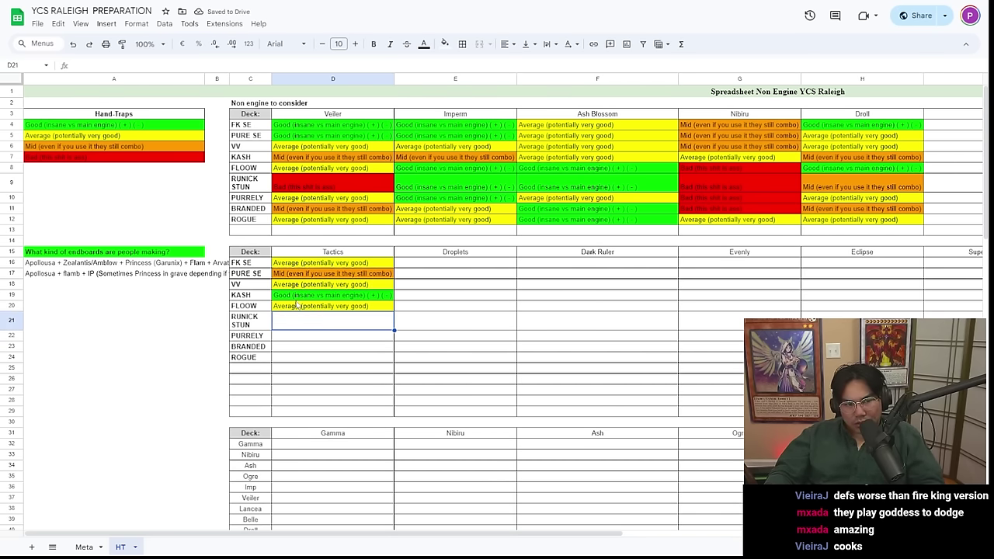
left_click(89, 157)
key("ctrl+c")
left_click(321, 319)
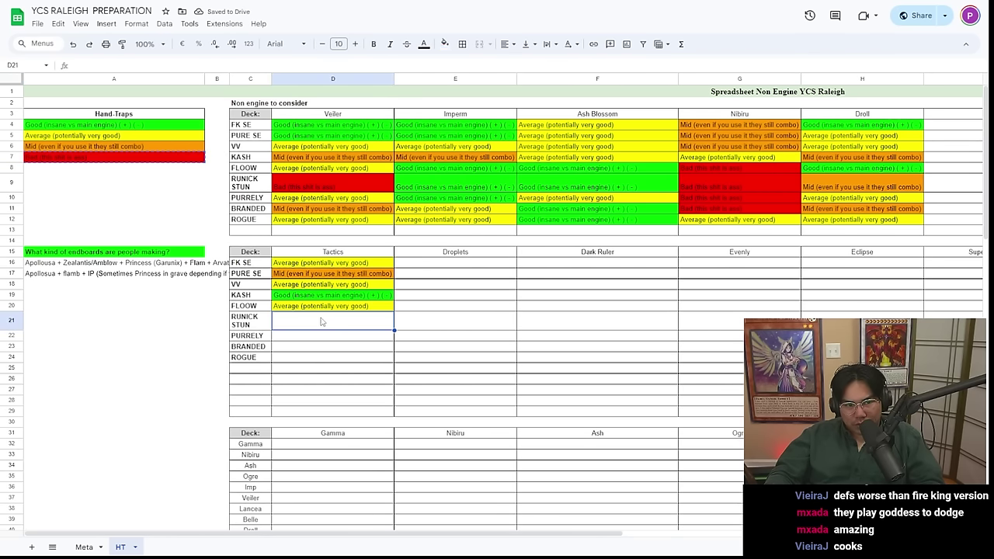
key("ctrl+v")
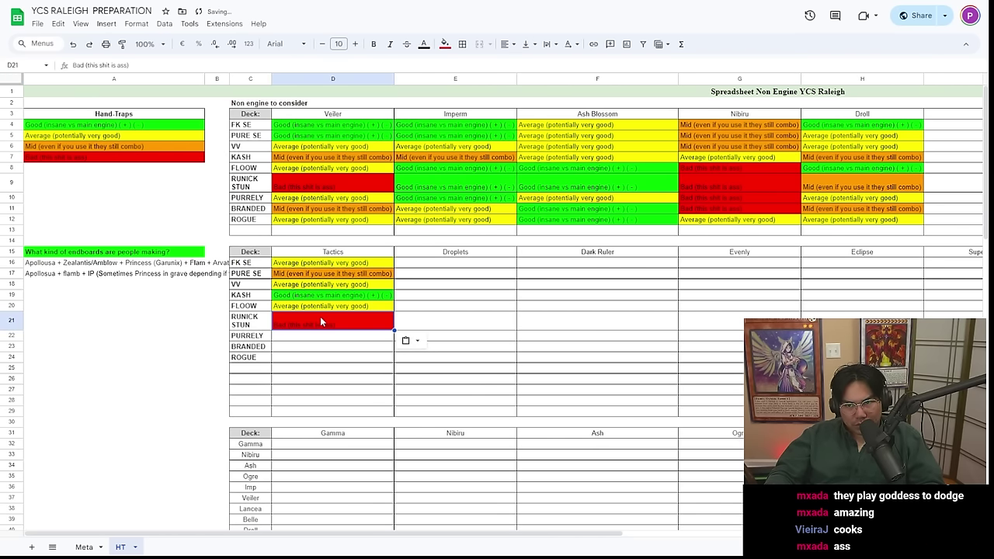
Copy the "Average (potentially very good)" rating from the legend into D22 as the Tactics rating for PURRELY
left_click(295, 342)
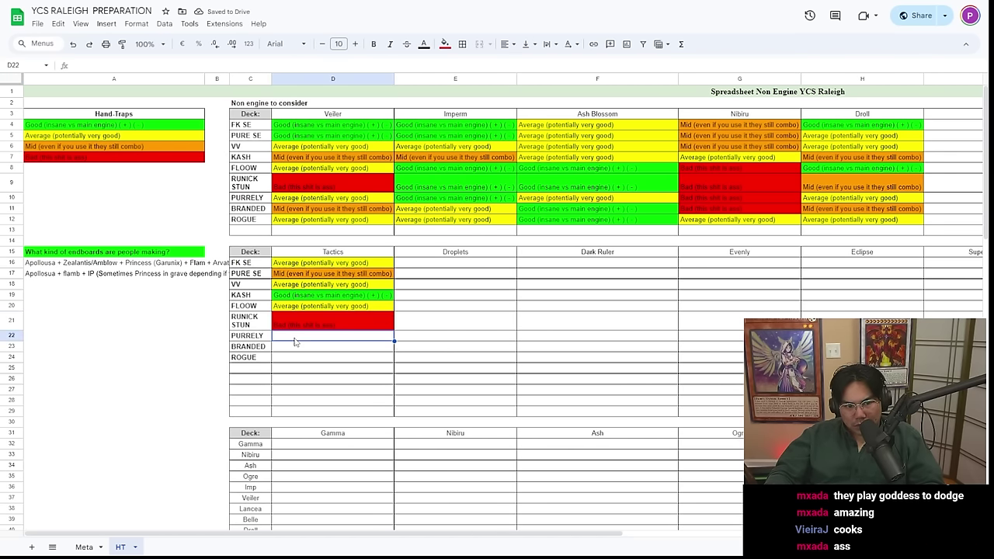
left_click(115, 139)
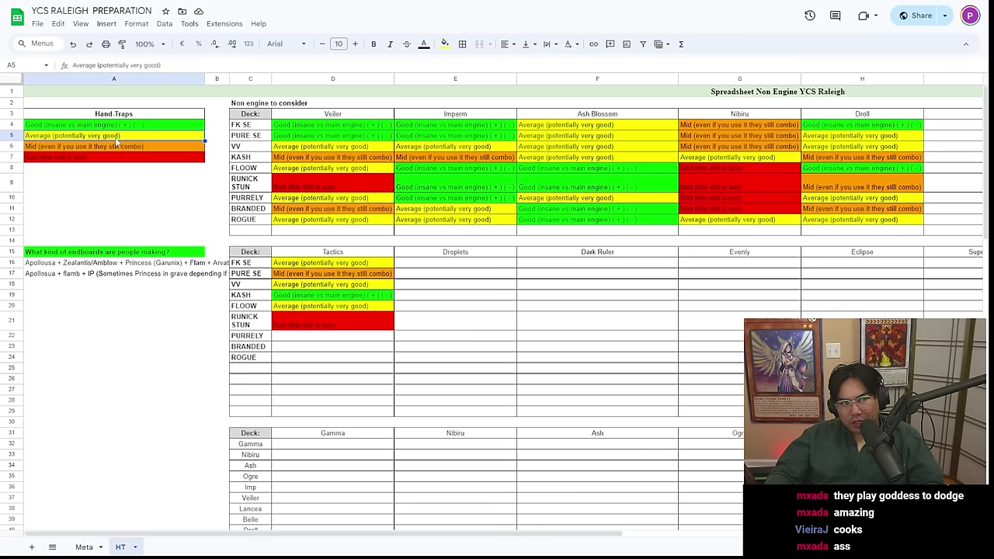
left_click(334, 337)
key("ctrl+v")
left_click(420, 326)
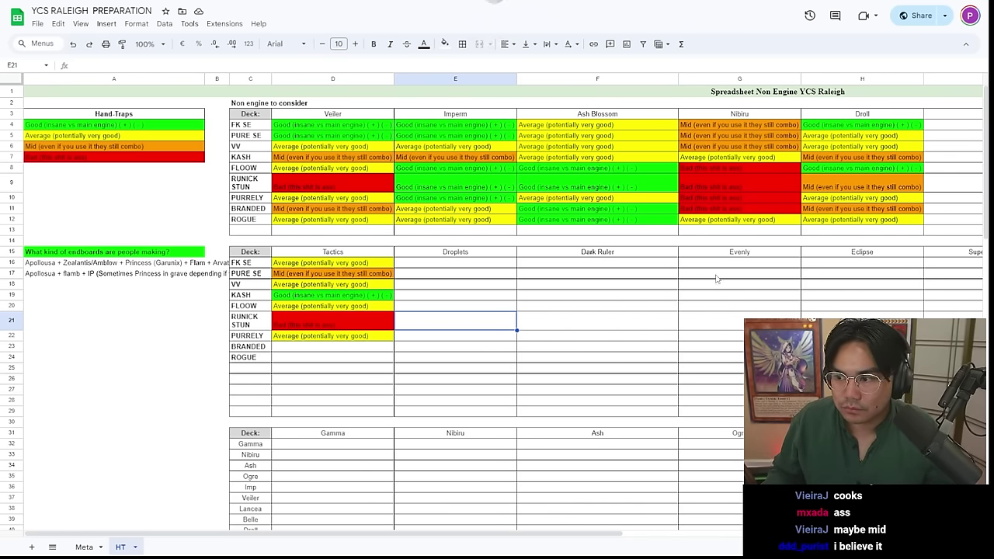
Try "Mid (even if you use it they still combo)" as PURRELY's Tactics rating in D22, and switch it back to "Average (potentially very good)"
left_click(326, 348)
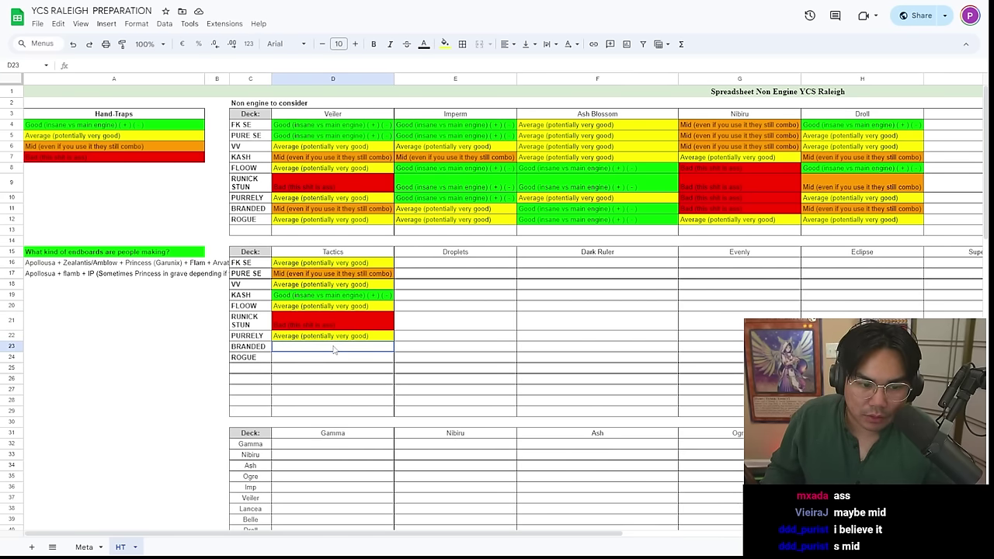
left_click(326, 337)
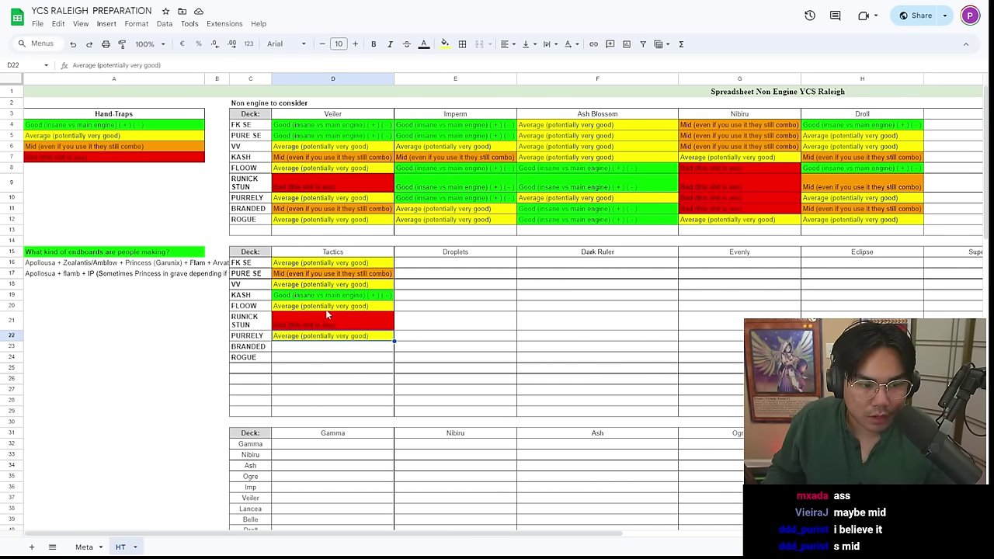
type("M")
key("Return")
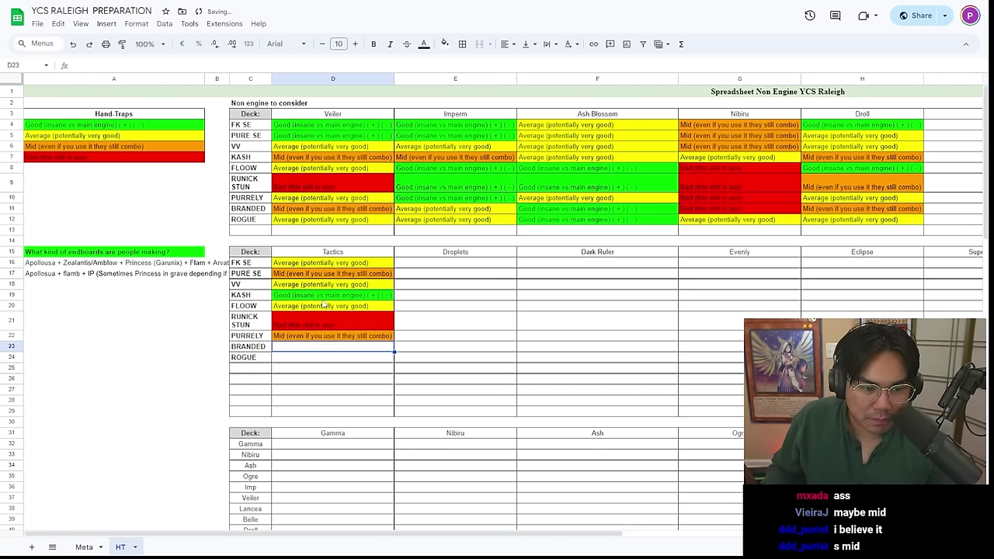
left_click(318, 310)
left_click(314, 336)
type("A")
key("Return")
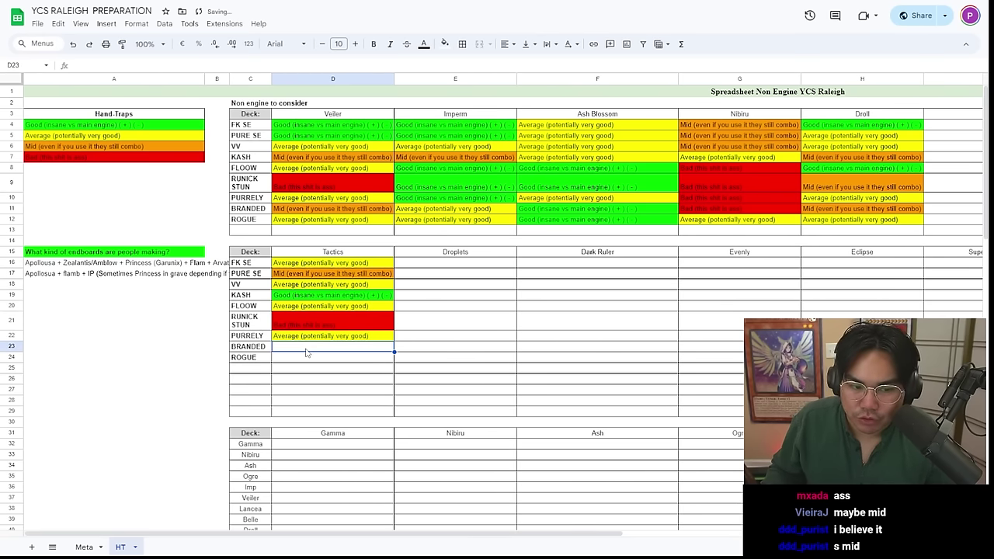
left_click(327, 340)
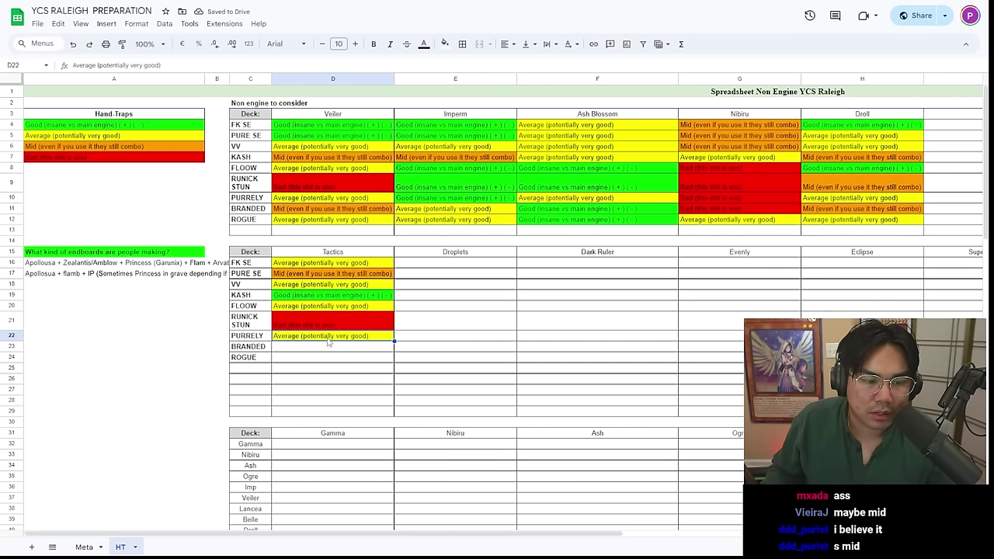
Copy RUNICK STUN's "Bad (this shit is ass)" rating from D21 into D23 as the Tactics rating for BRANDED
left_click(321, 350)
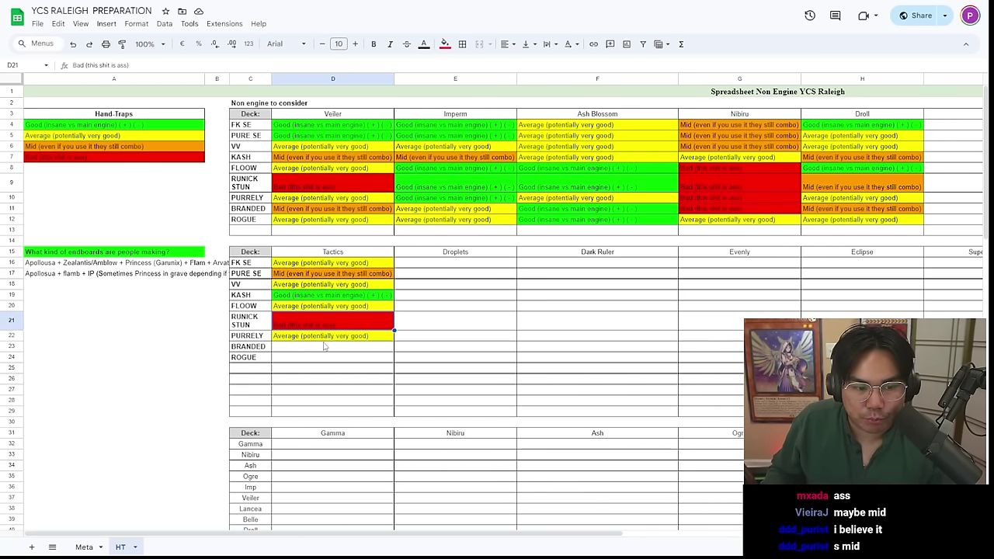
key("ctrl+v")
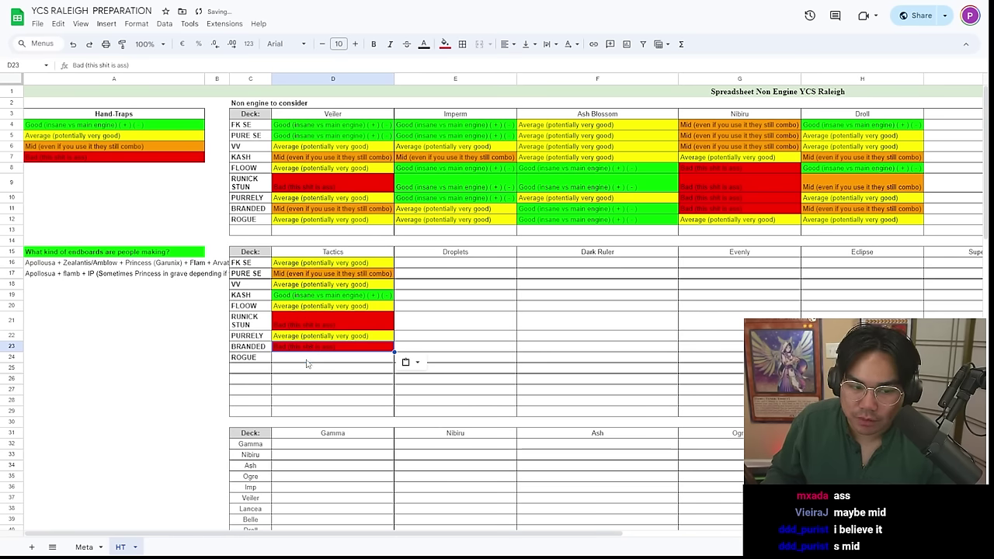
key("Down")
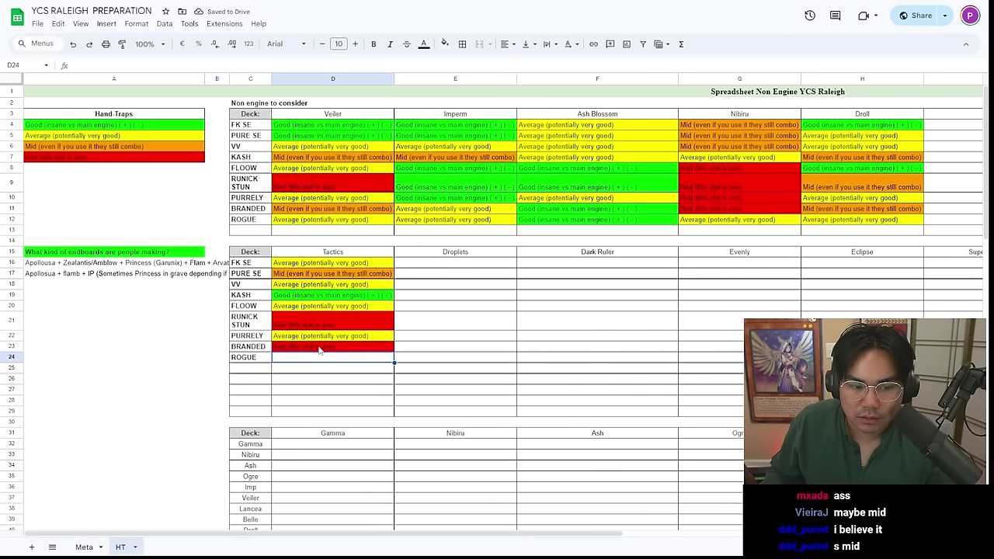
left_click(319, 350)
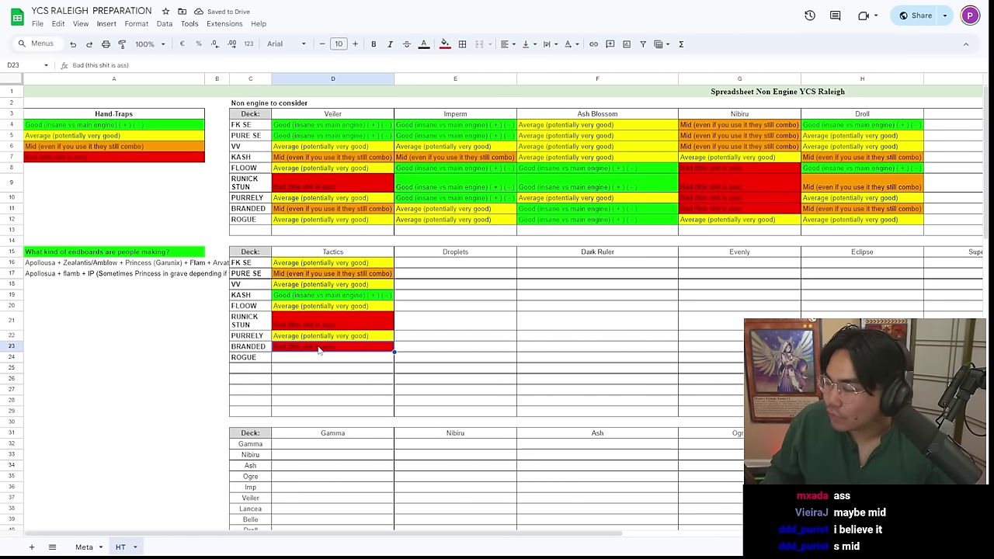
Try "Good (insane vs main engine)" as ROGUE's Tactics rating in D24, and replace it with "Average (potentially very good)" from D20
key("Down")
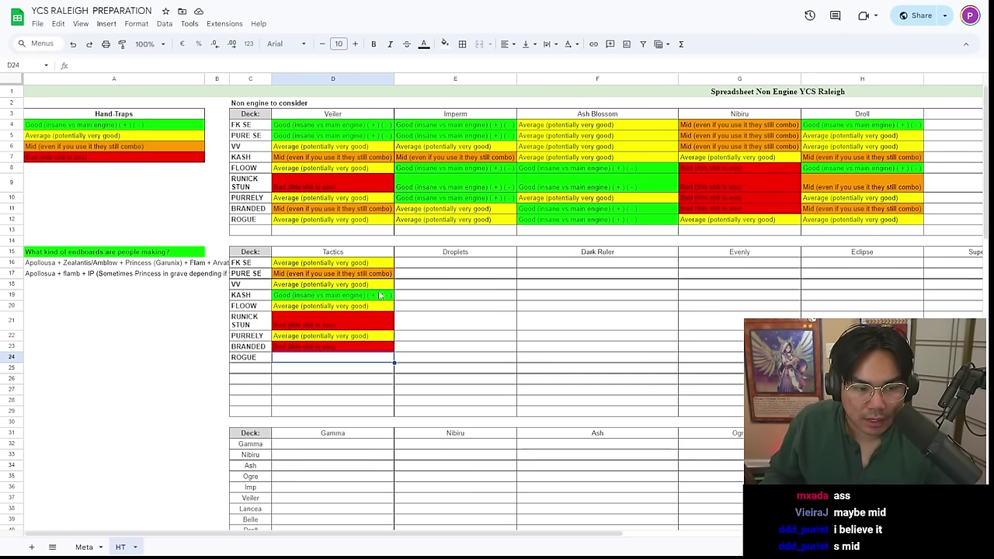
key("Up")
left_click(336, 358)
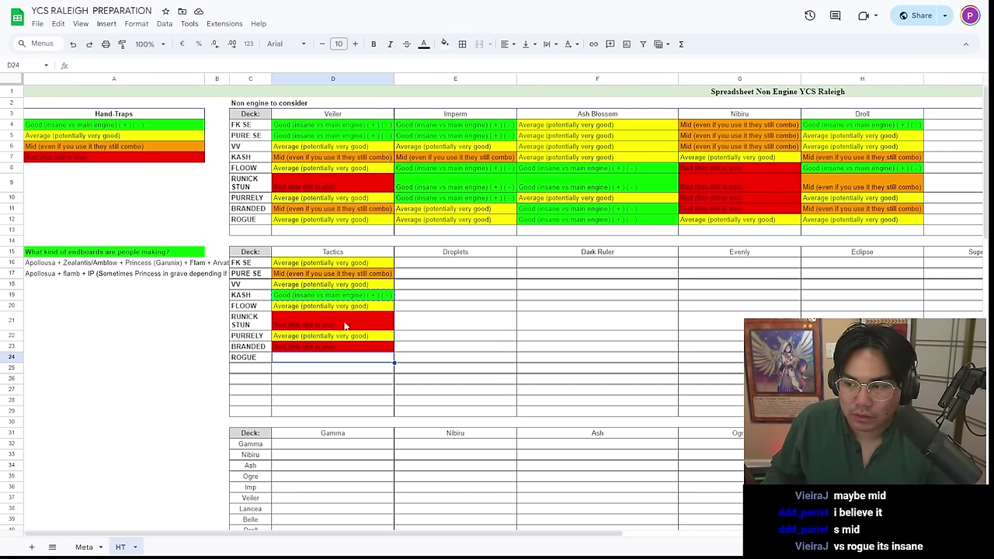
key("ctrl+v")
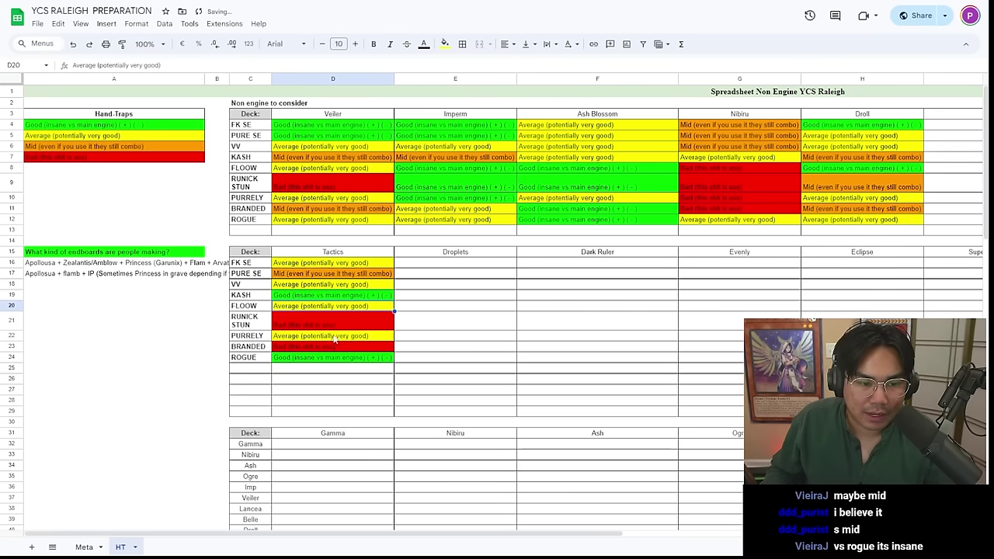
left_click(455, 347)
left_click(456, 359)
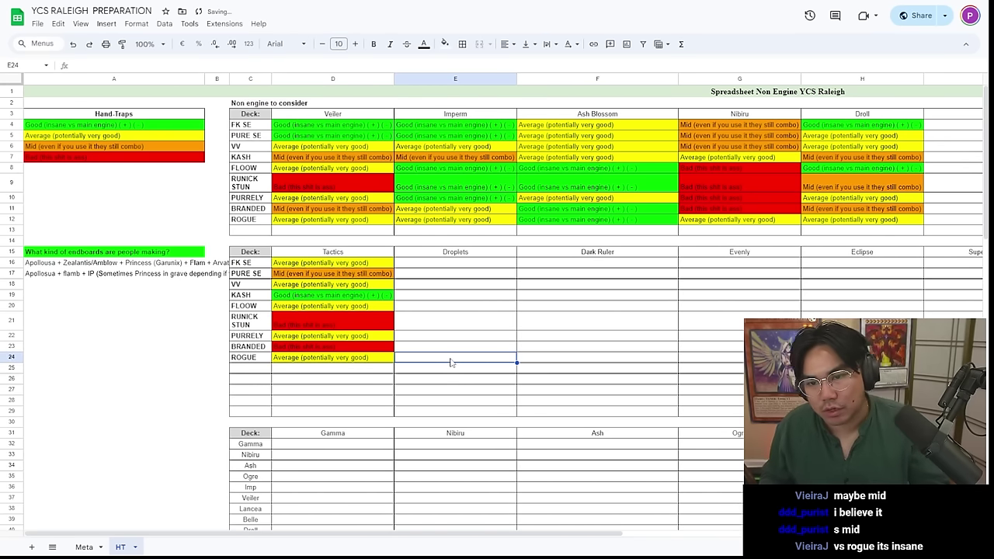
Copy KASH's "Good (insane vs main engine)" rating from D19 into D24 as the Tactics rating for ROGUE
left_click(278, 293)
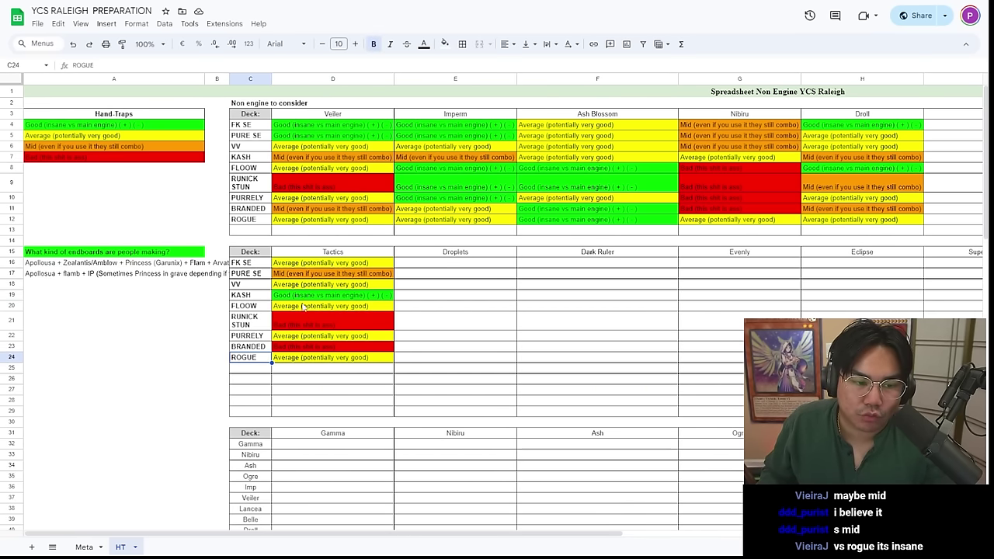
left_click(303, 363)
key("ctrl+v")
left_click(454, 390)
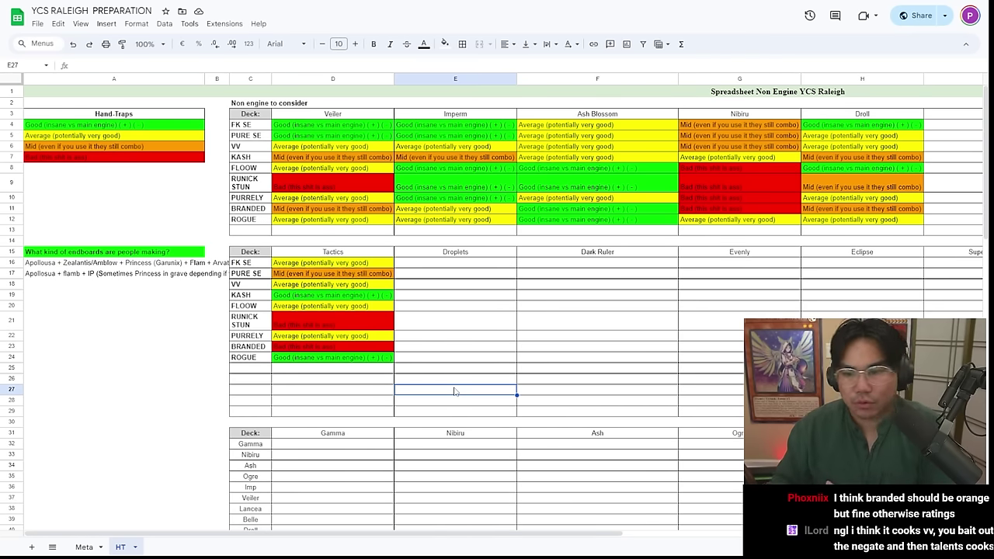
key("Up")
key("Up")
key("Up")
key("Up")
key("Up")
key("Up")
key("Up")
key("Up")
key("Up")
key("Up")
key("Up")
key("Up")
key("Up")
key("Up")
key("Up")
key("Up")
key("Up")
key("Up")
key("Up")
key("Up")
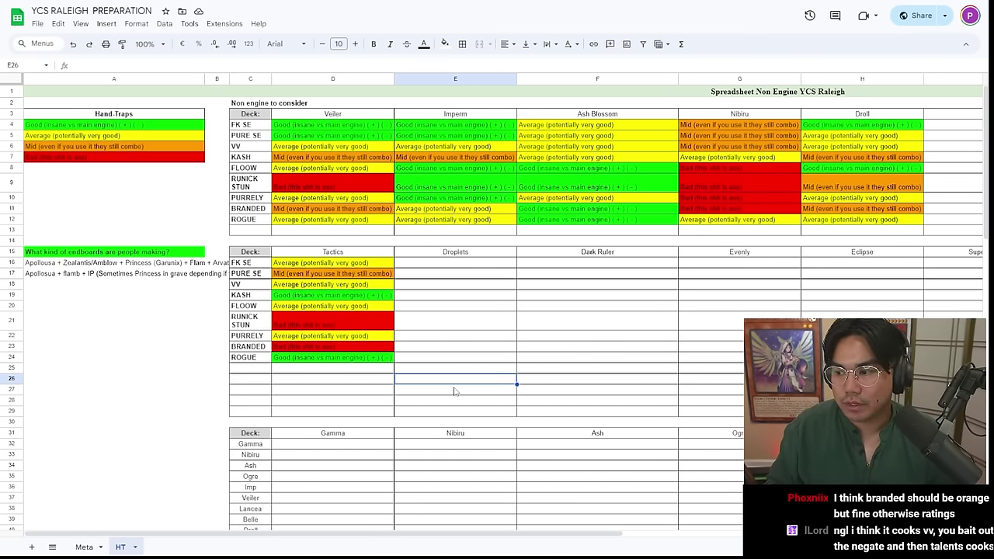
key("Down")
key("Down")
key("Down")
key("Down")
key("Down")
key("Down")
key("Down")
key("Down")
key("Down")
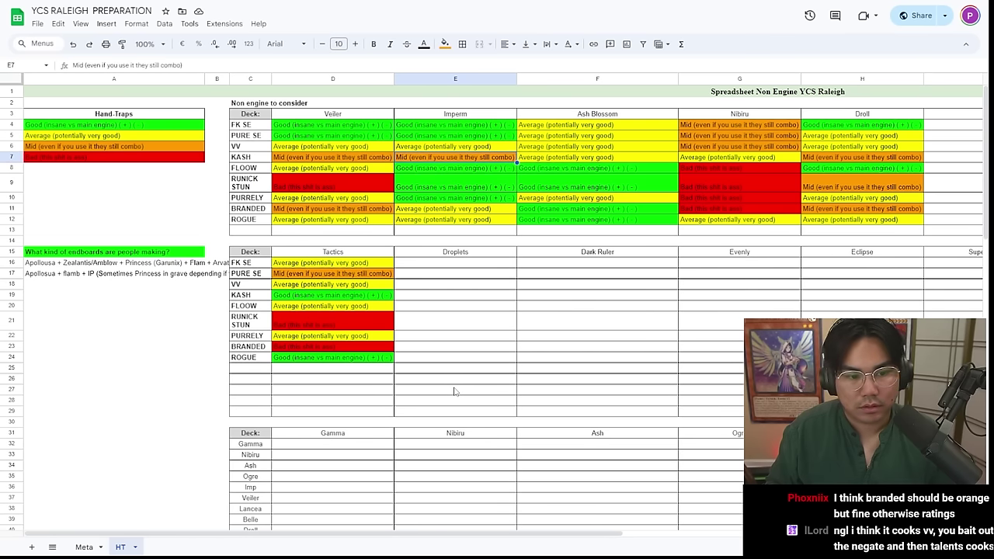
key("Left")
key("Down")
key("Down")
key("Down")
key("Down")
key("Down")
key("Down")
key("Down")
key("Down")
key("Down")
key("Down")
key("Down")
key("Down")
key("Down")
key("Down")
key("Down")
key("Down")
key("Up")
key("Up")
key("Up")
key("Up")
key("Up")
key("Up")
key("Up")
key("Up")
key("Up")
key("Up")
key("Up")
key("Up")
key("Up")
key("Up")
key("Up")
key("Up")
key("Up")
key("Up")
key("Up")
key("Up")
key("Up")
key("Up")
key("Up")
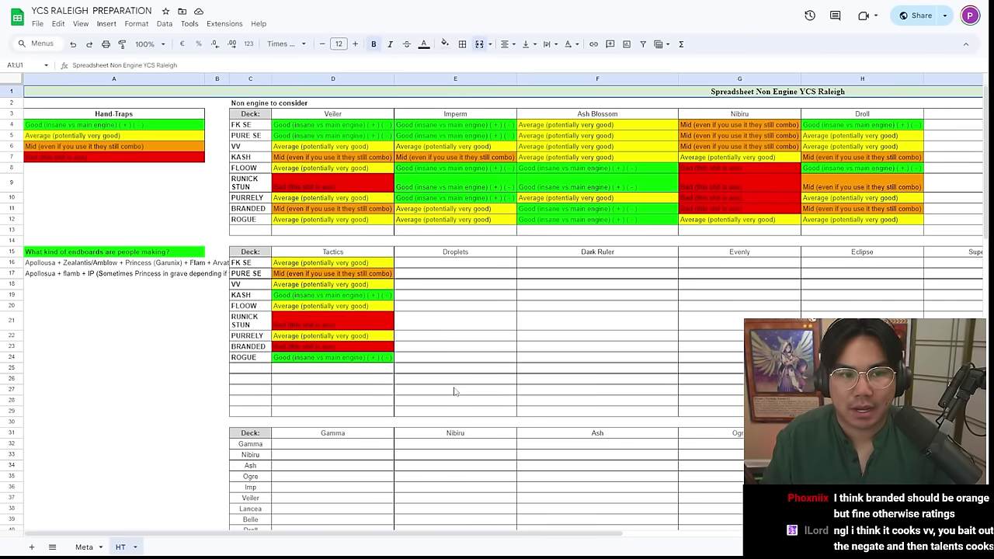
Review the board-breaker headers in row 15, from Droplets through Dark Ruler, Evenly and Eclipse to Super poly
key("Down")
key("Down")
key("Down")
key("Down")
key("Down")
key("Down")
key("Down")
key("Down")
key("Down")
key("Down")
key("Down")
key("Down")
key("Down")
key("Down")
key("Down")
key("Down")
key("Down")
key("Down")
key("Down")
key("Down")
key("Right")
key("Up")
key("Up")
key("Up")
key("Up")
key("Up")
key("Up")
key("Up")
key("Up")
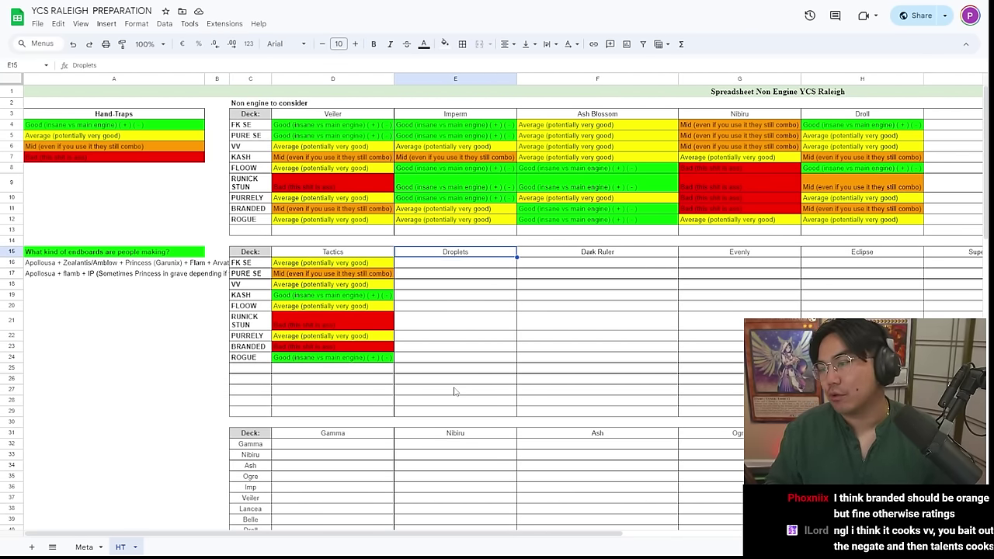
key("shift+Right")
key("shift+Right")
key("shift+Right")
key("shift+Right")
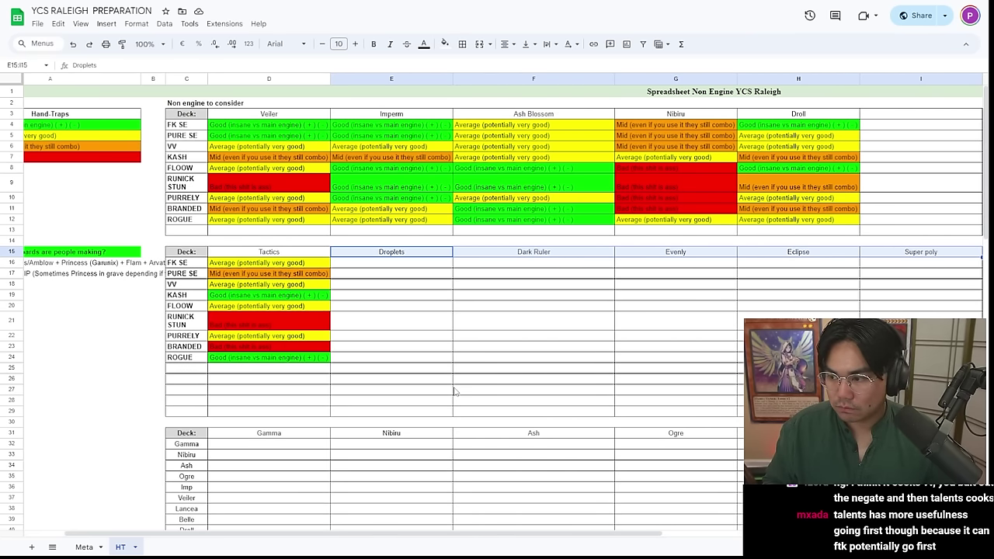
key("shift+Left")
key("shift+Left")
key("shift+Left")
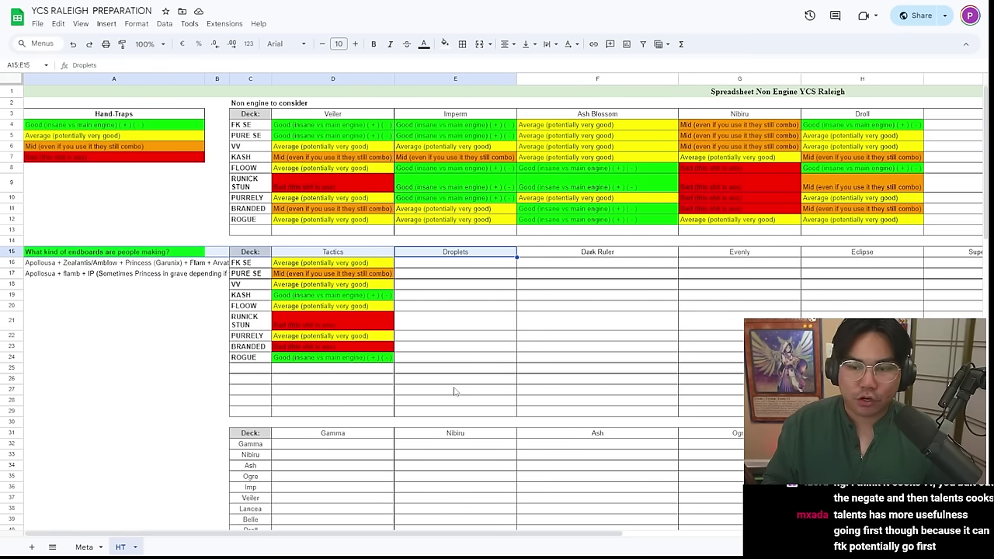
key("Right")
key("Left")
key("Left")
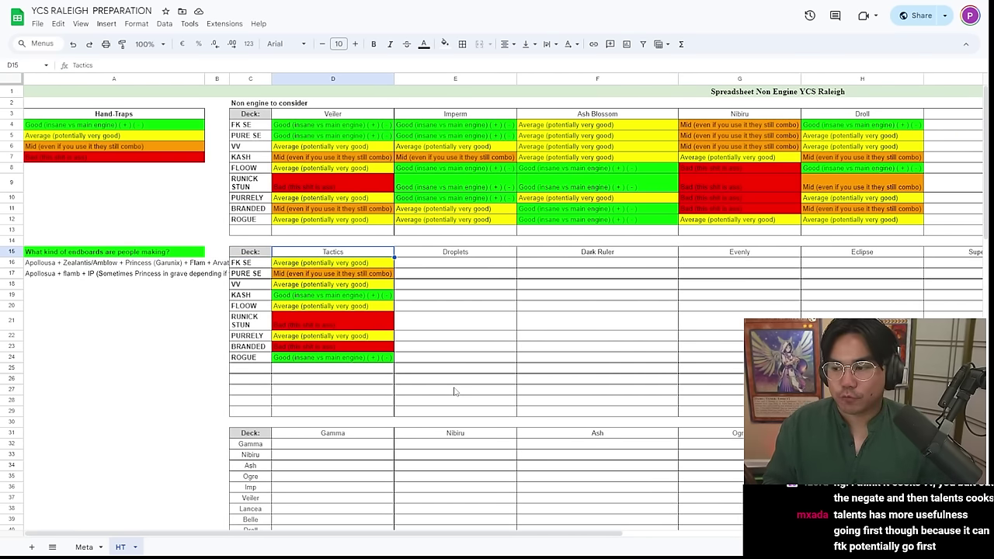
key("Left")
key("Left")
key("Left")
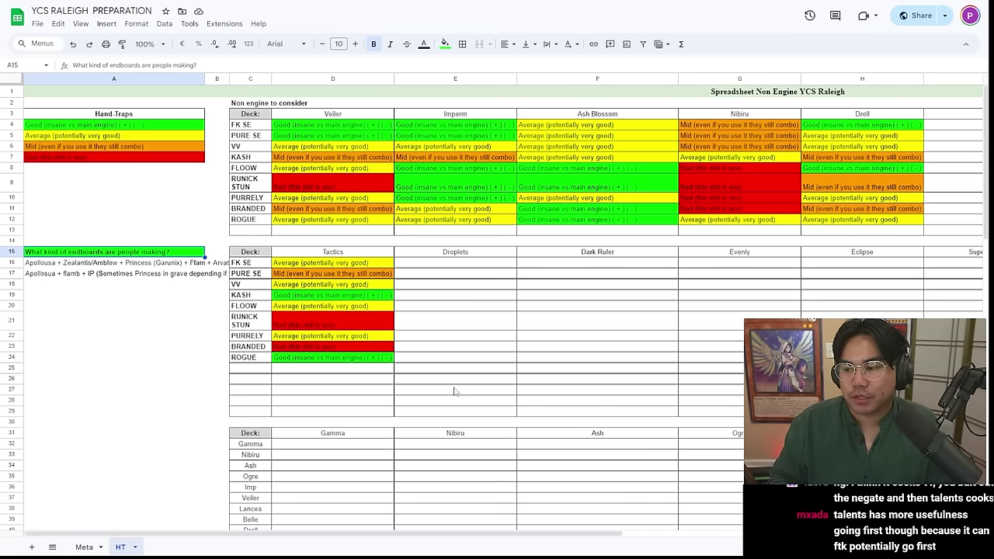
key("Right")
key("Right")
key("Right")
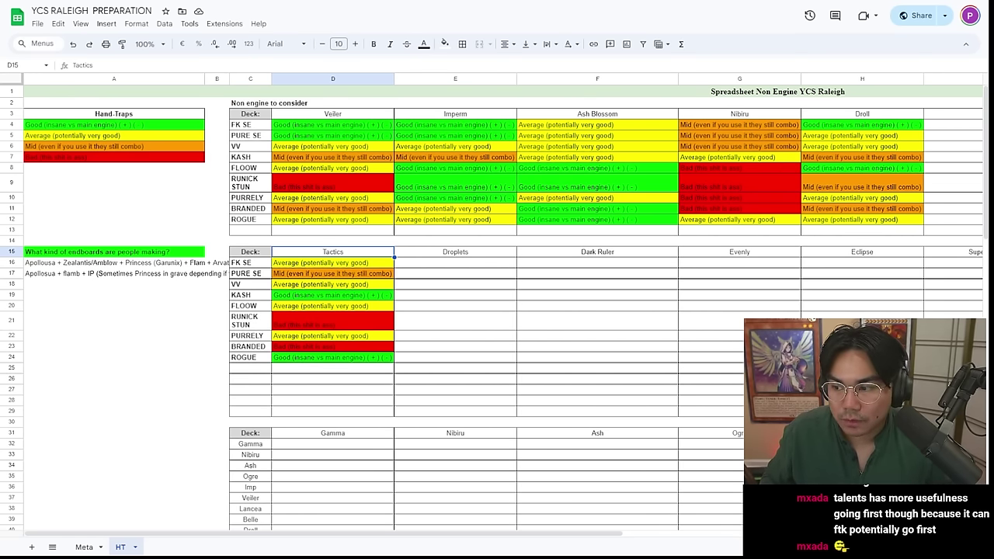
Select the empty rating cells E16:H24 under Droplets, Dark Ruler, Evenly and Eclipse, covering the decks from FK SE to ROGUE
left_click(455, 199)
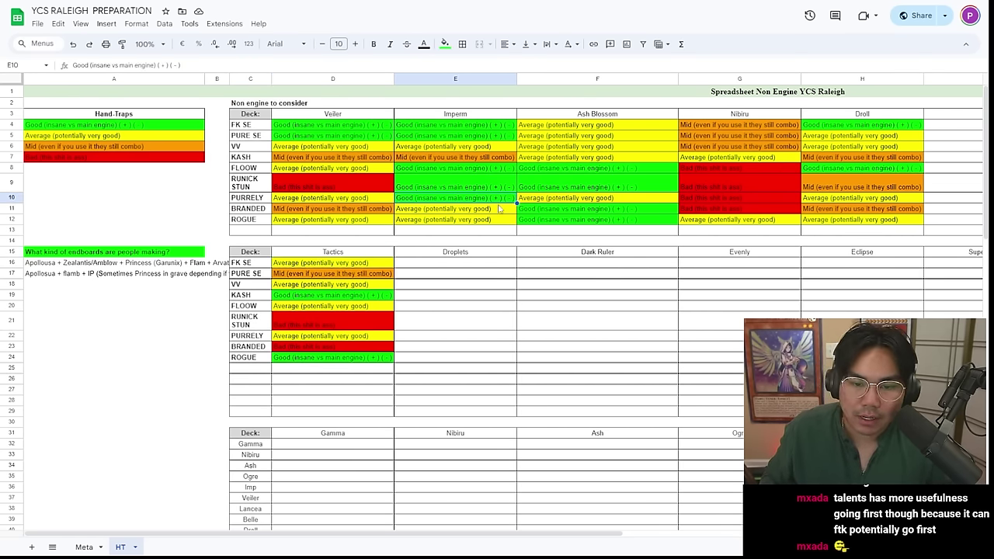
left_click(571, 264)
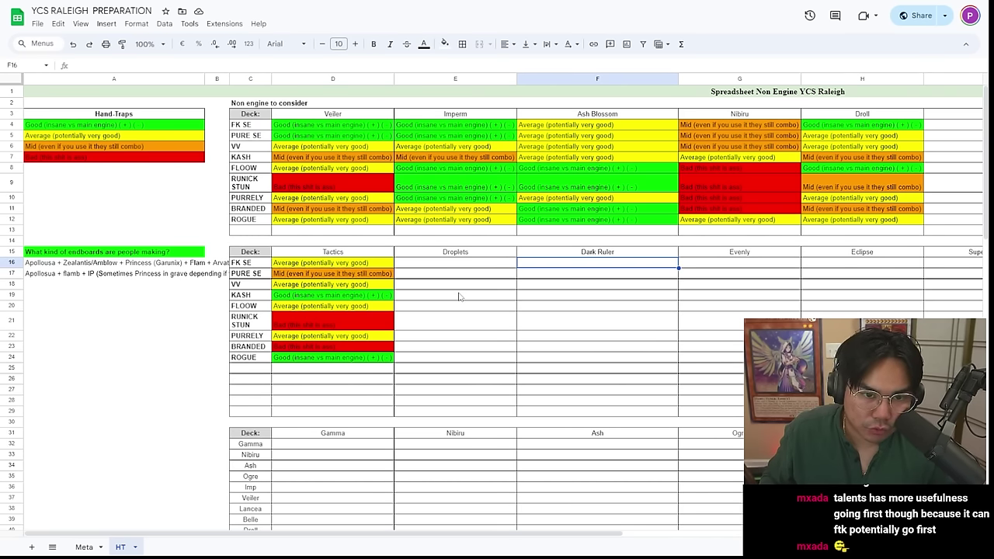
mouse_move(423, 262)
left_mouse_down()
mouse_move(854, 325)
mouse_move(854, 368)
left_mouse_up()
mouse_move(466, 263)
left_mouse_down()
mouse_move(701, 291)
mouse_move(734, 357)
left_mouse_up()
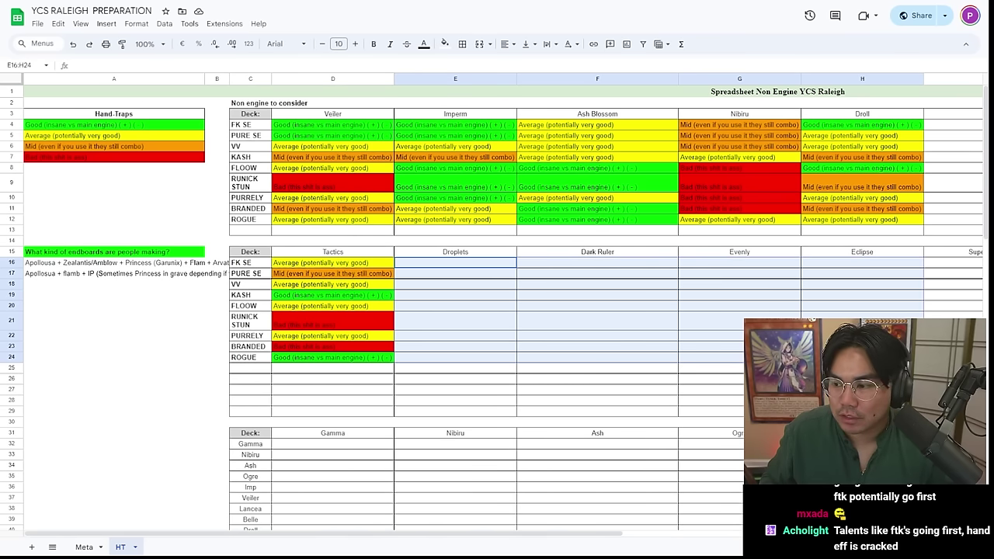